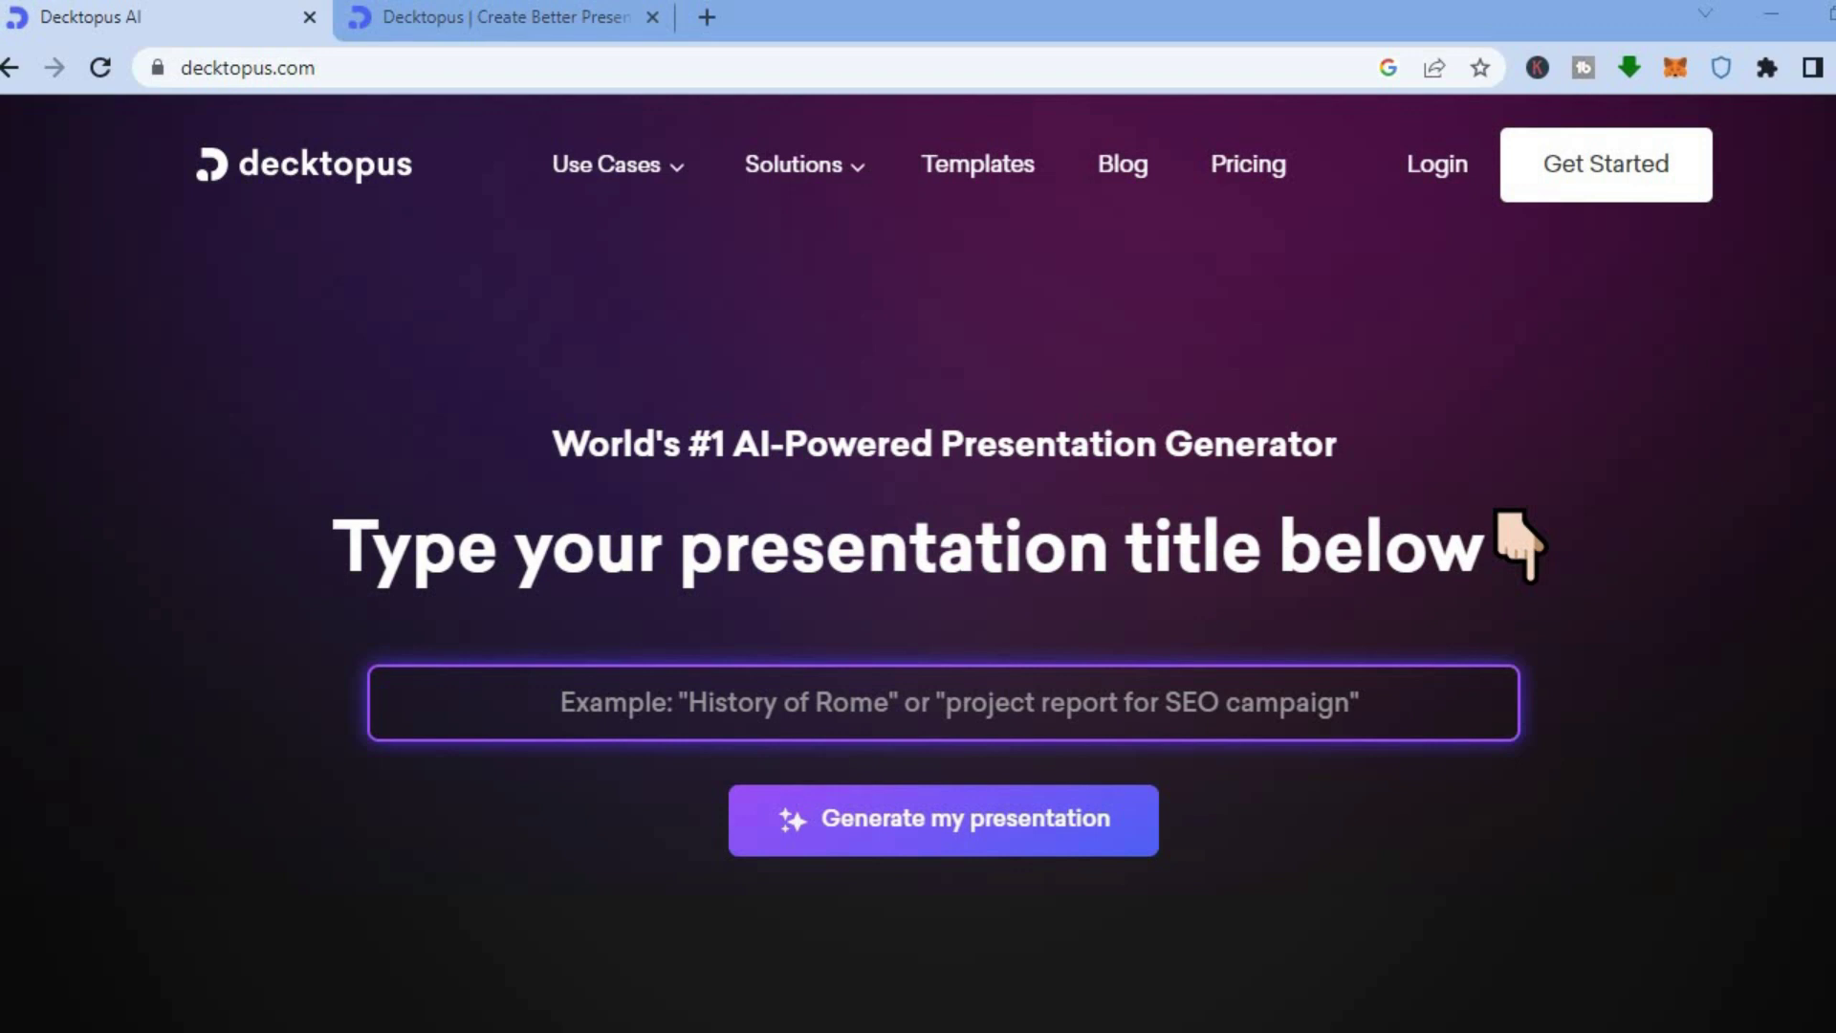
- Leave the public Decktopus homepage for the My Decks dashboard in the second browser tab
left_click(945, 703)
scroll(918, 562, "down", 4)
scroll(919, 562, "up", 4)
left_click(1589, 175)
left_click(472, 30)
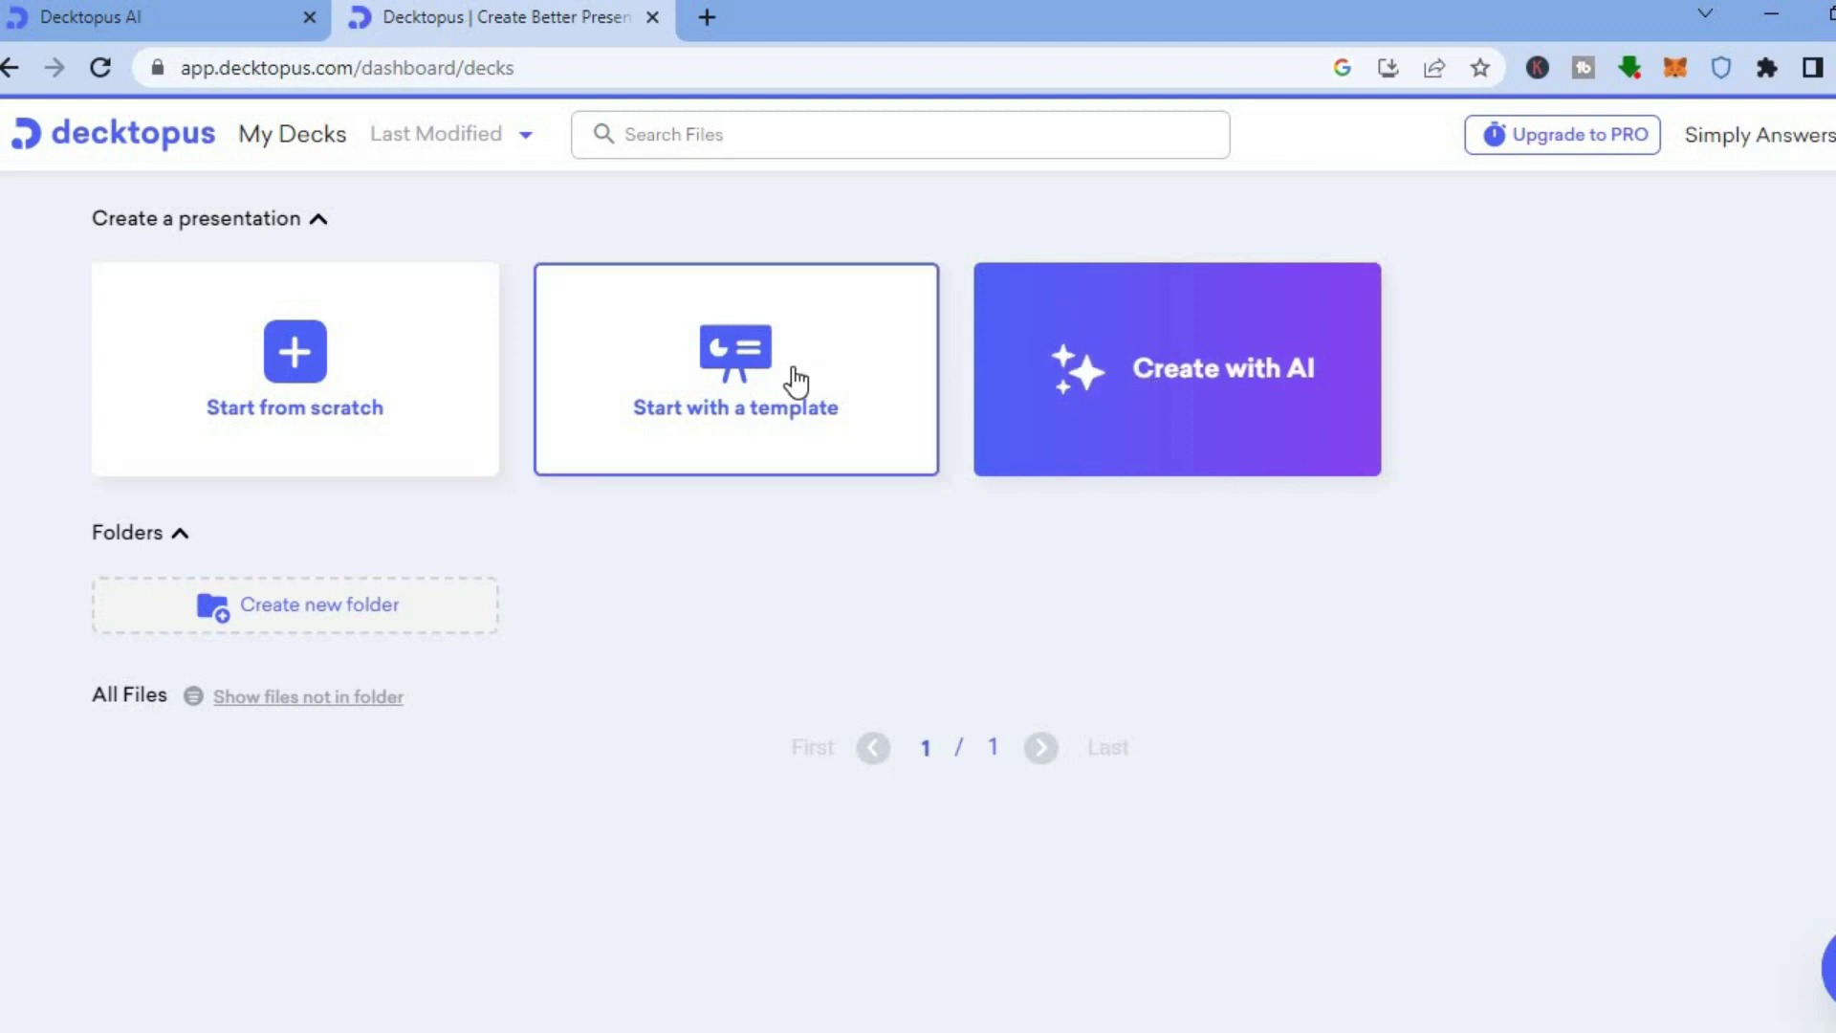
- Filter the template gallery to Proposal and preview the Product Proposal template
left_click(794, 369)
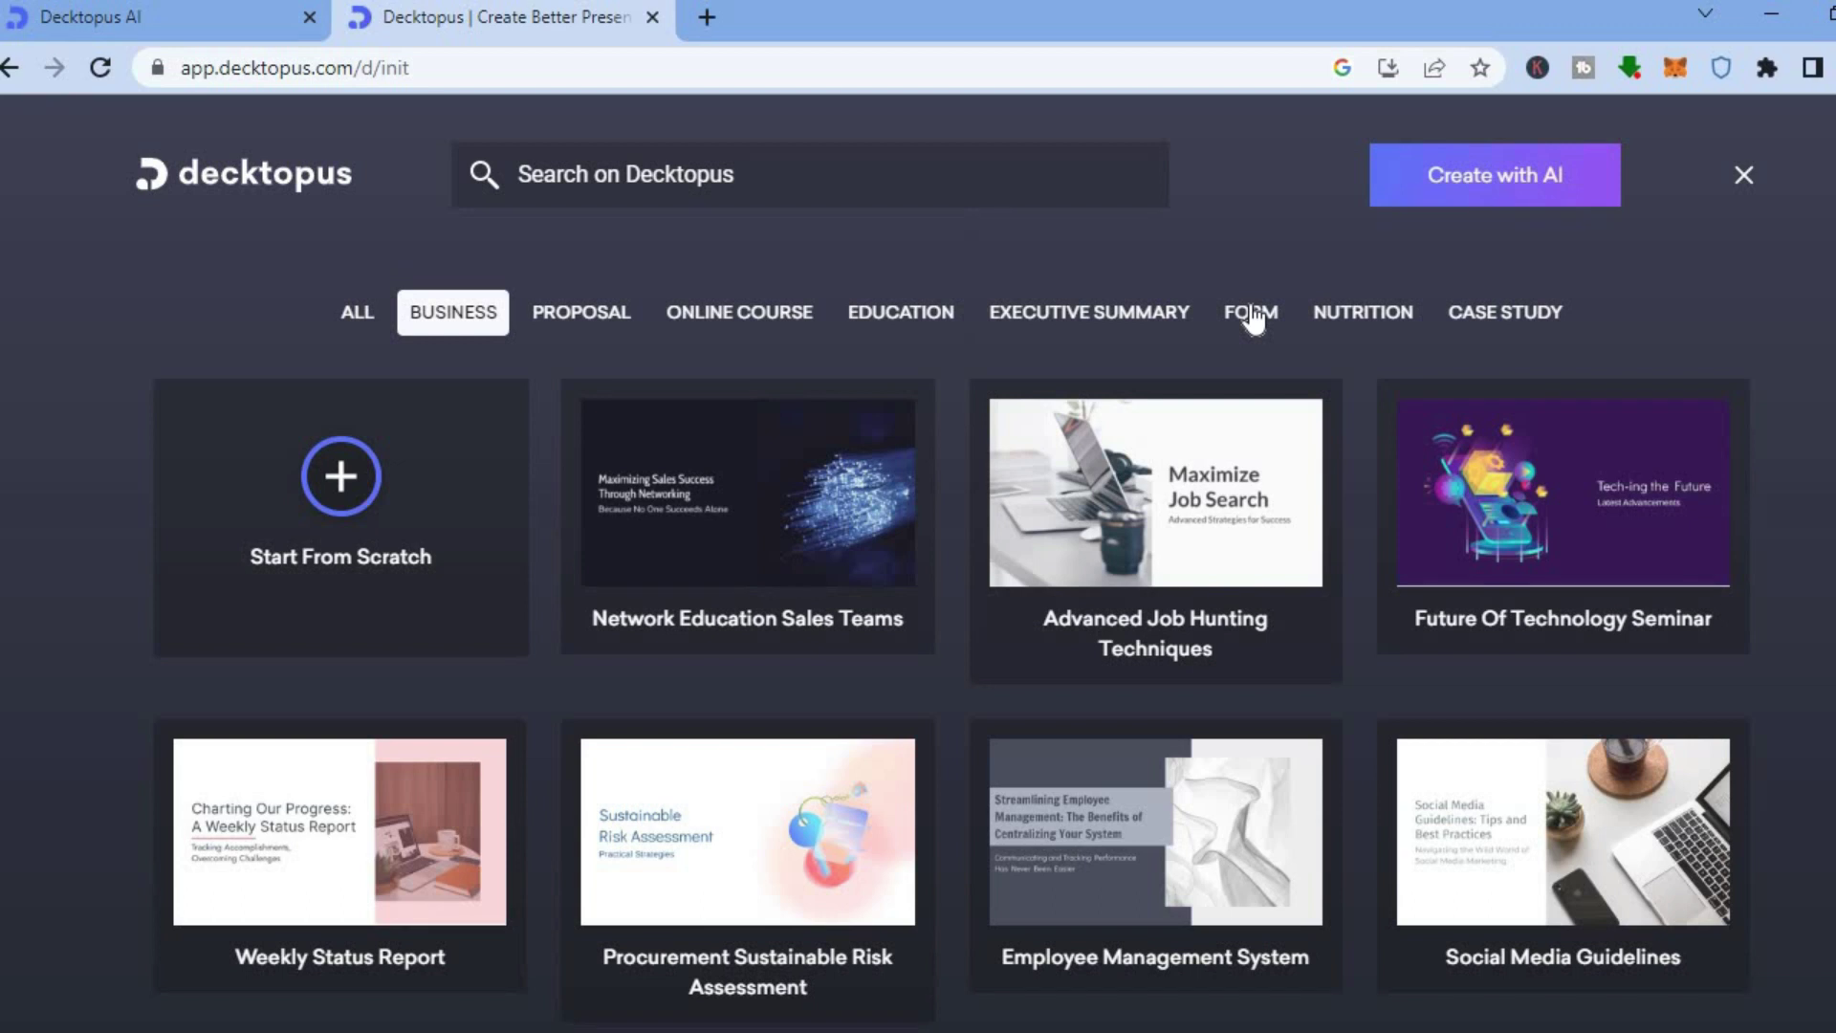
left_click(582, 314)
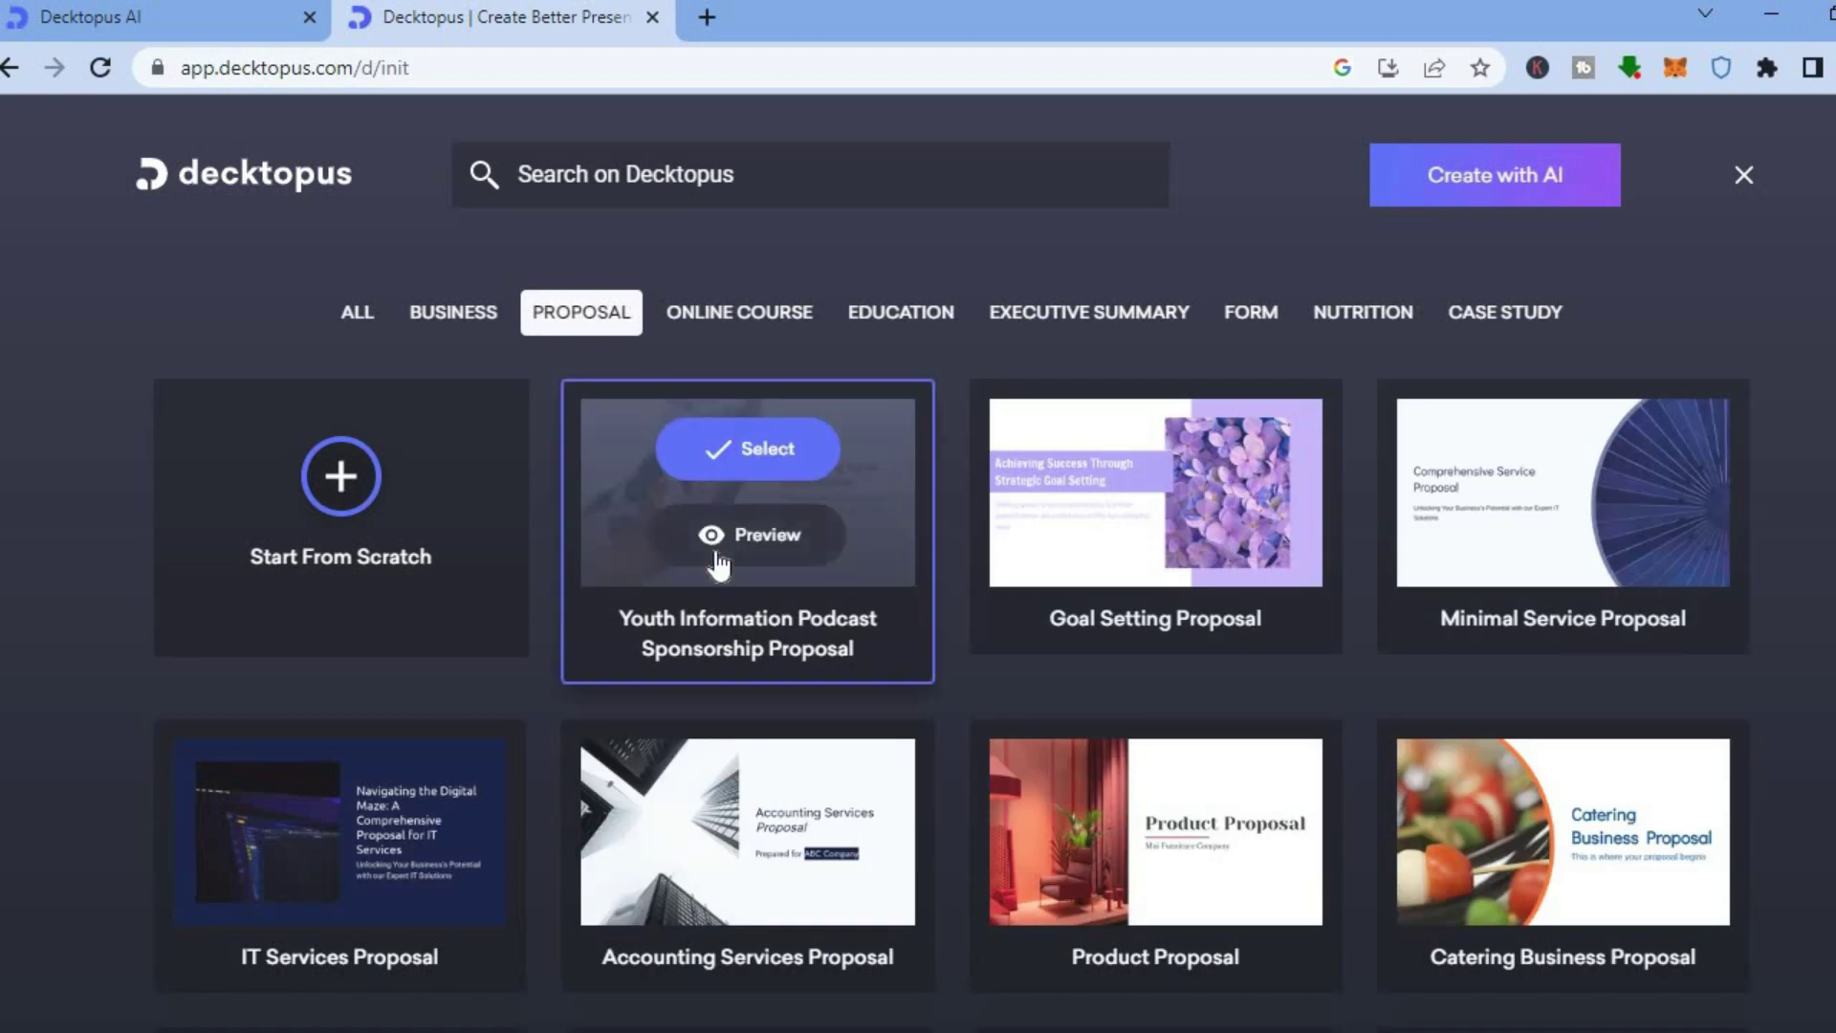
mouse_move(1067, 515)
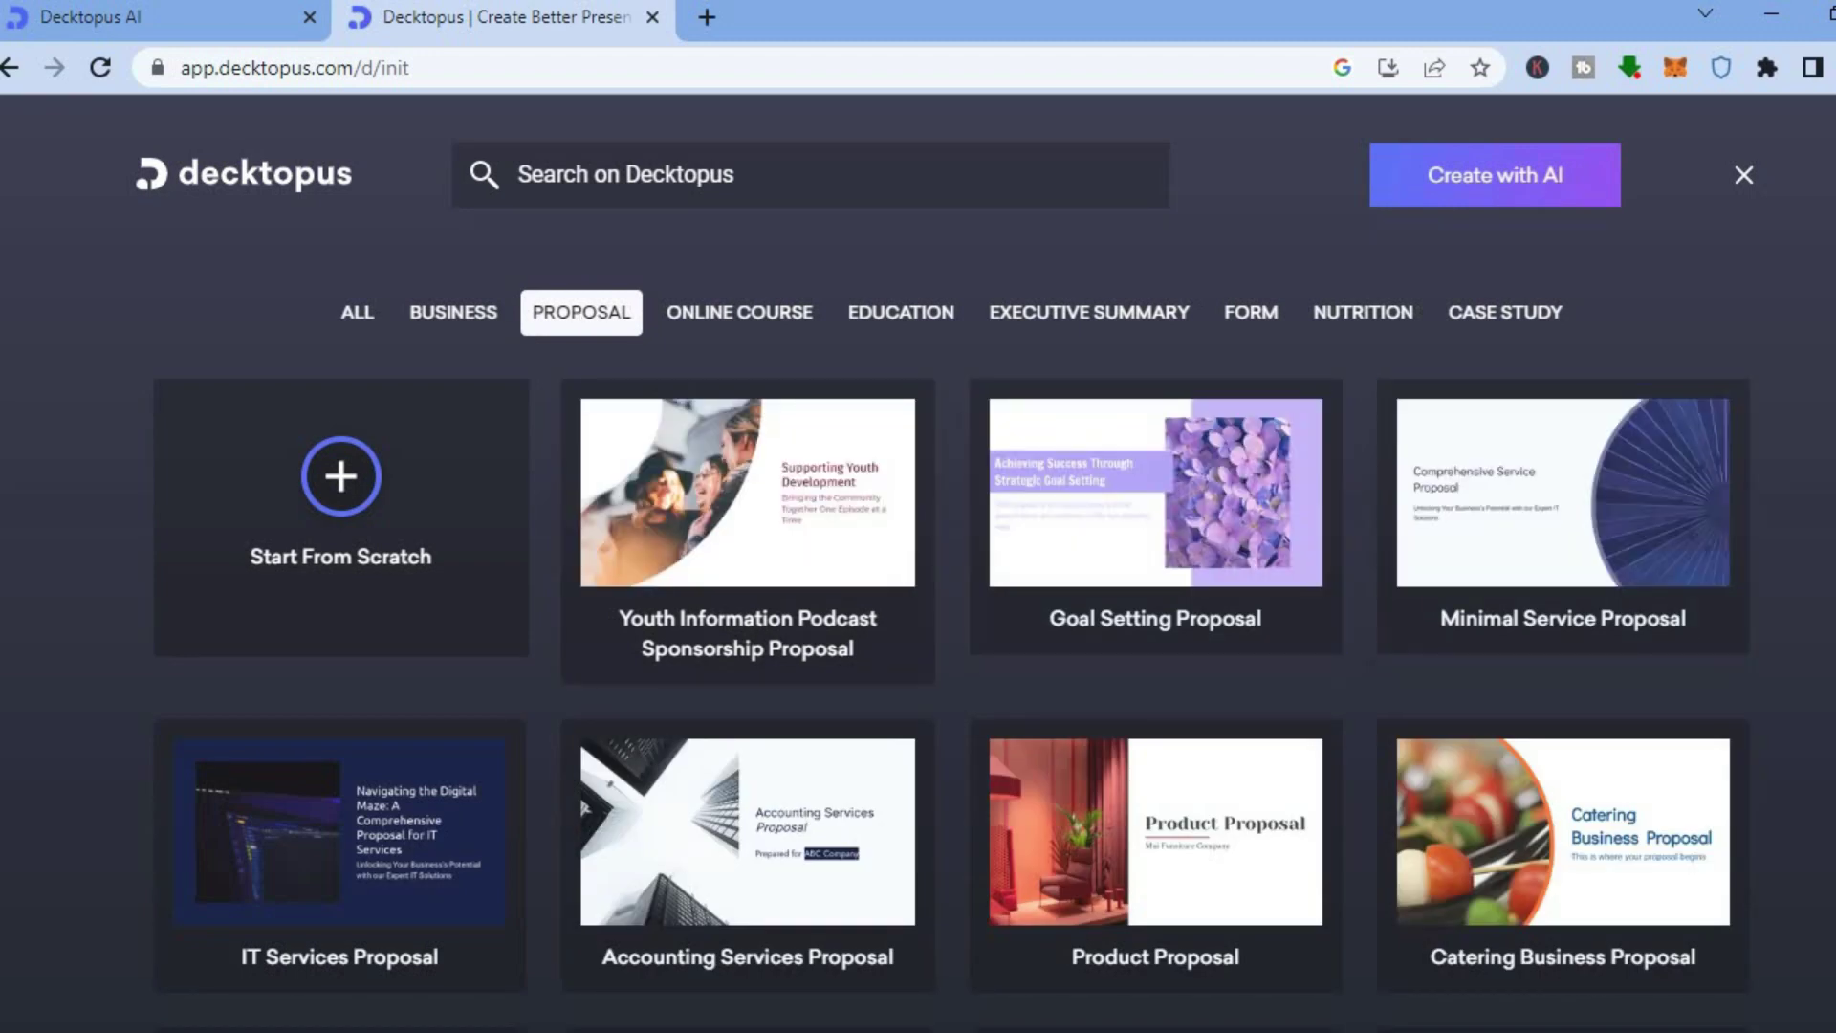
scroll(945, 564, "down", 4)
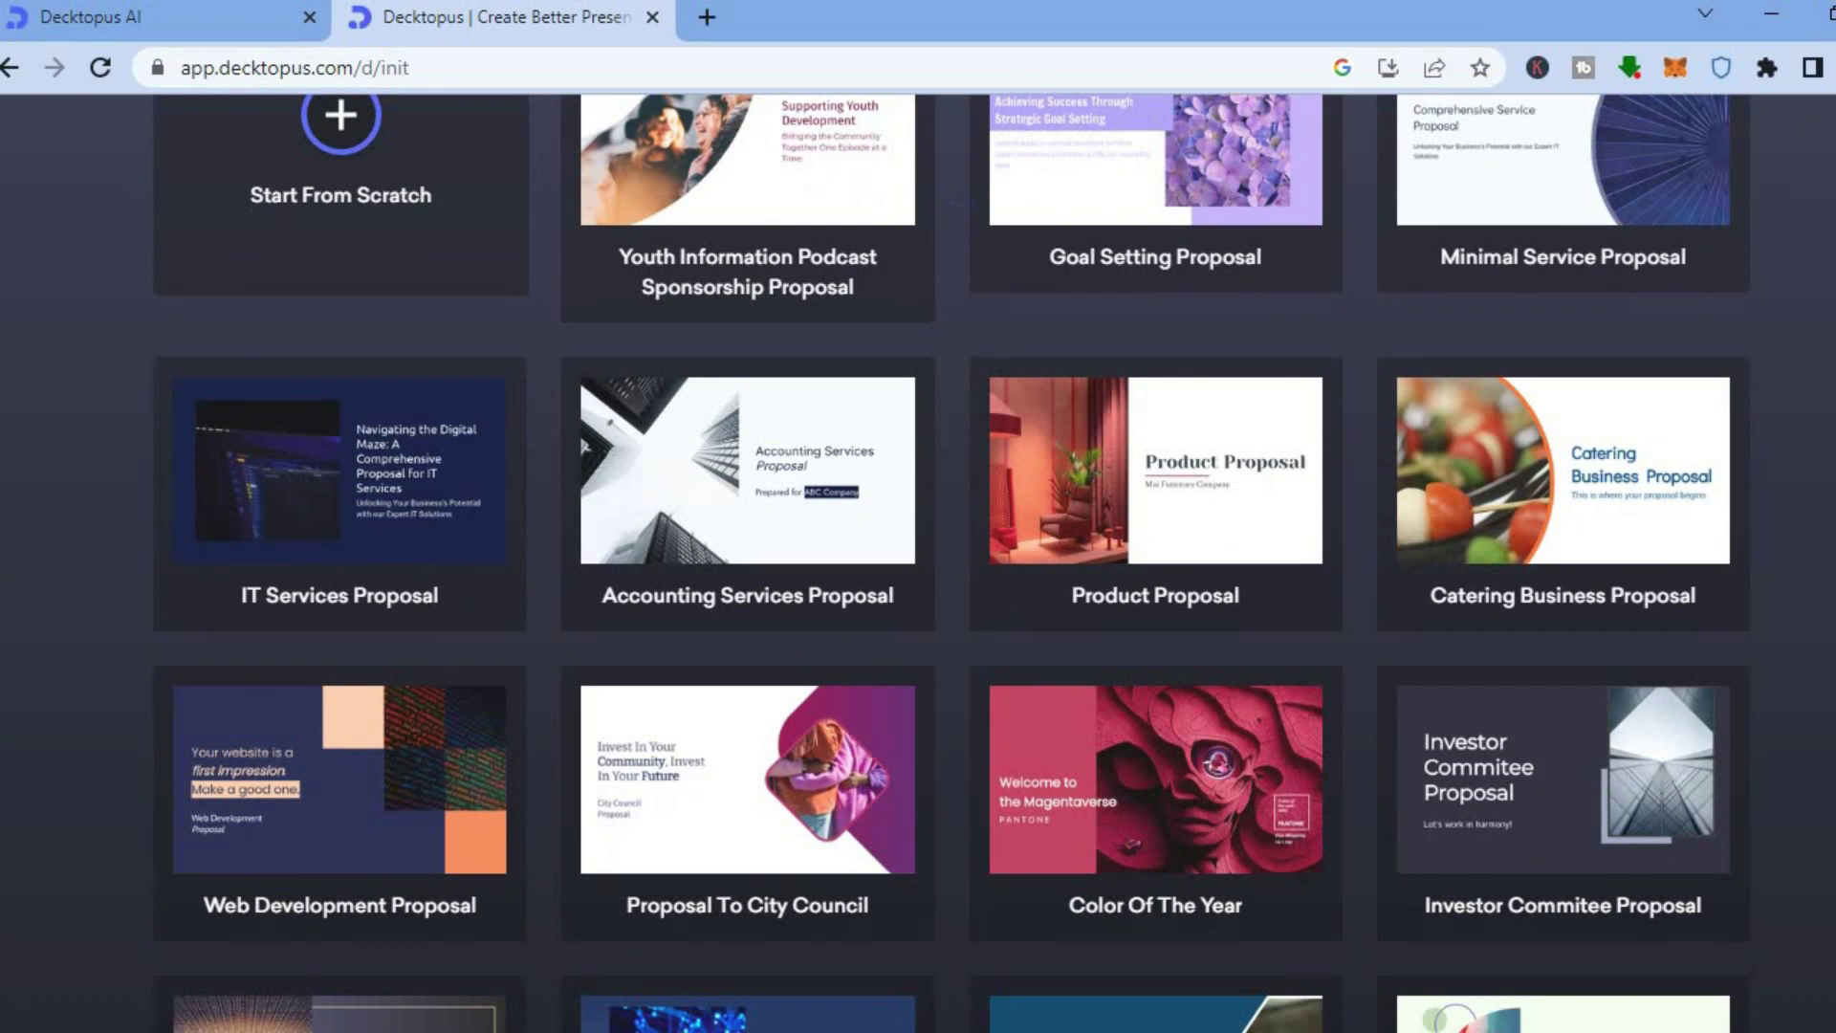
scroll(1379, 557, "down", 1)
mouse_move(1186, 387)
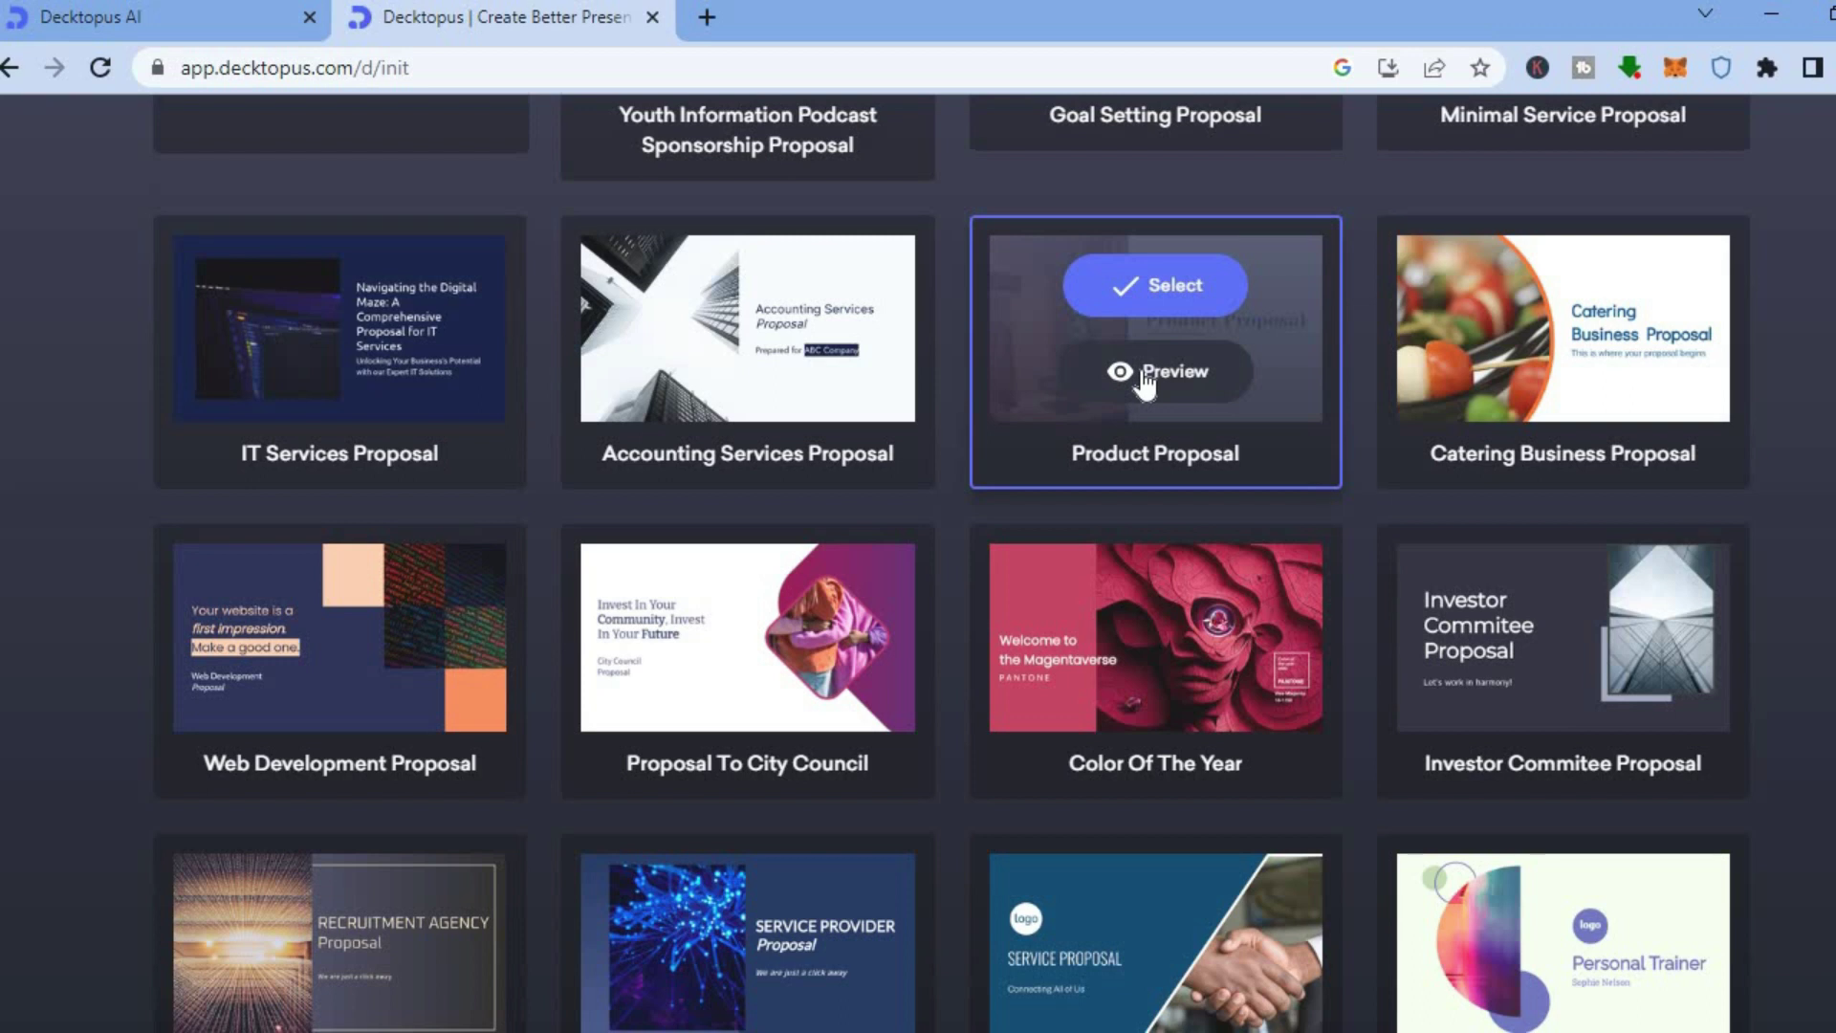
left_click(1144, 380)
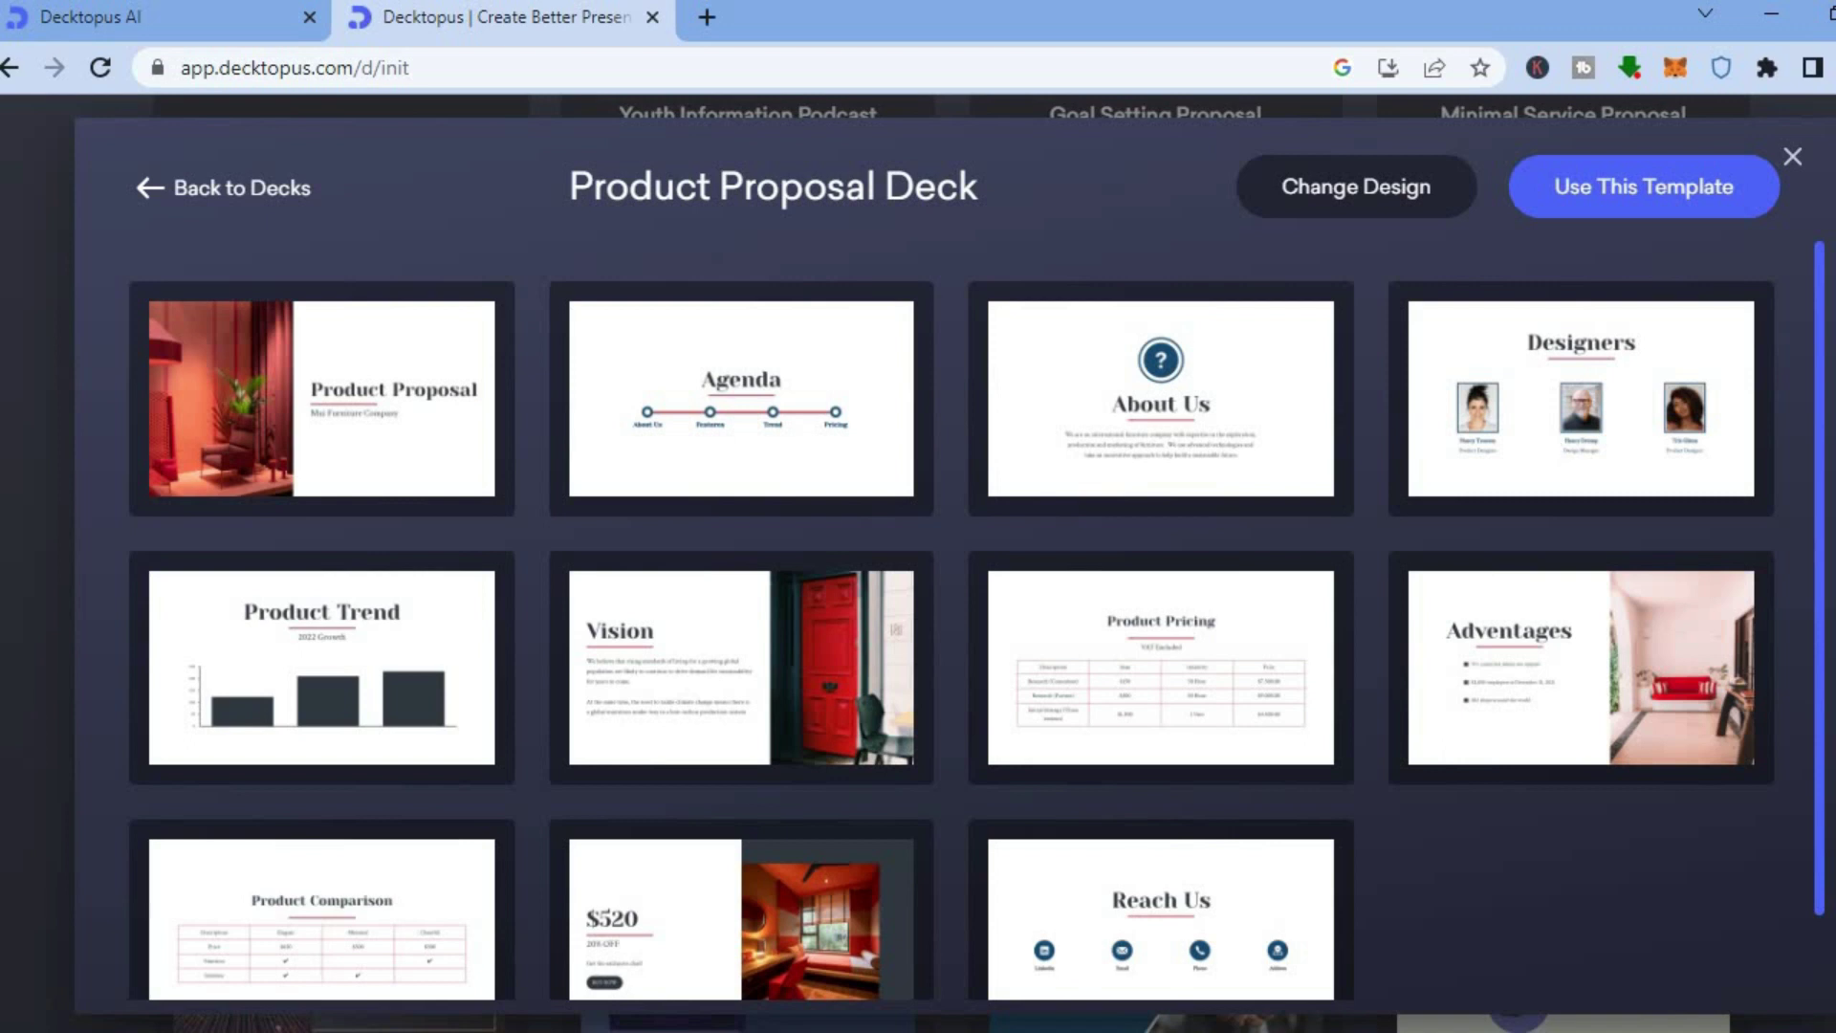
- Scroll through the Product Proposal preview and create a new deck from that template
scroll(1822, 568, "down", 1)
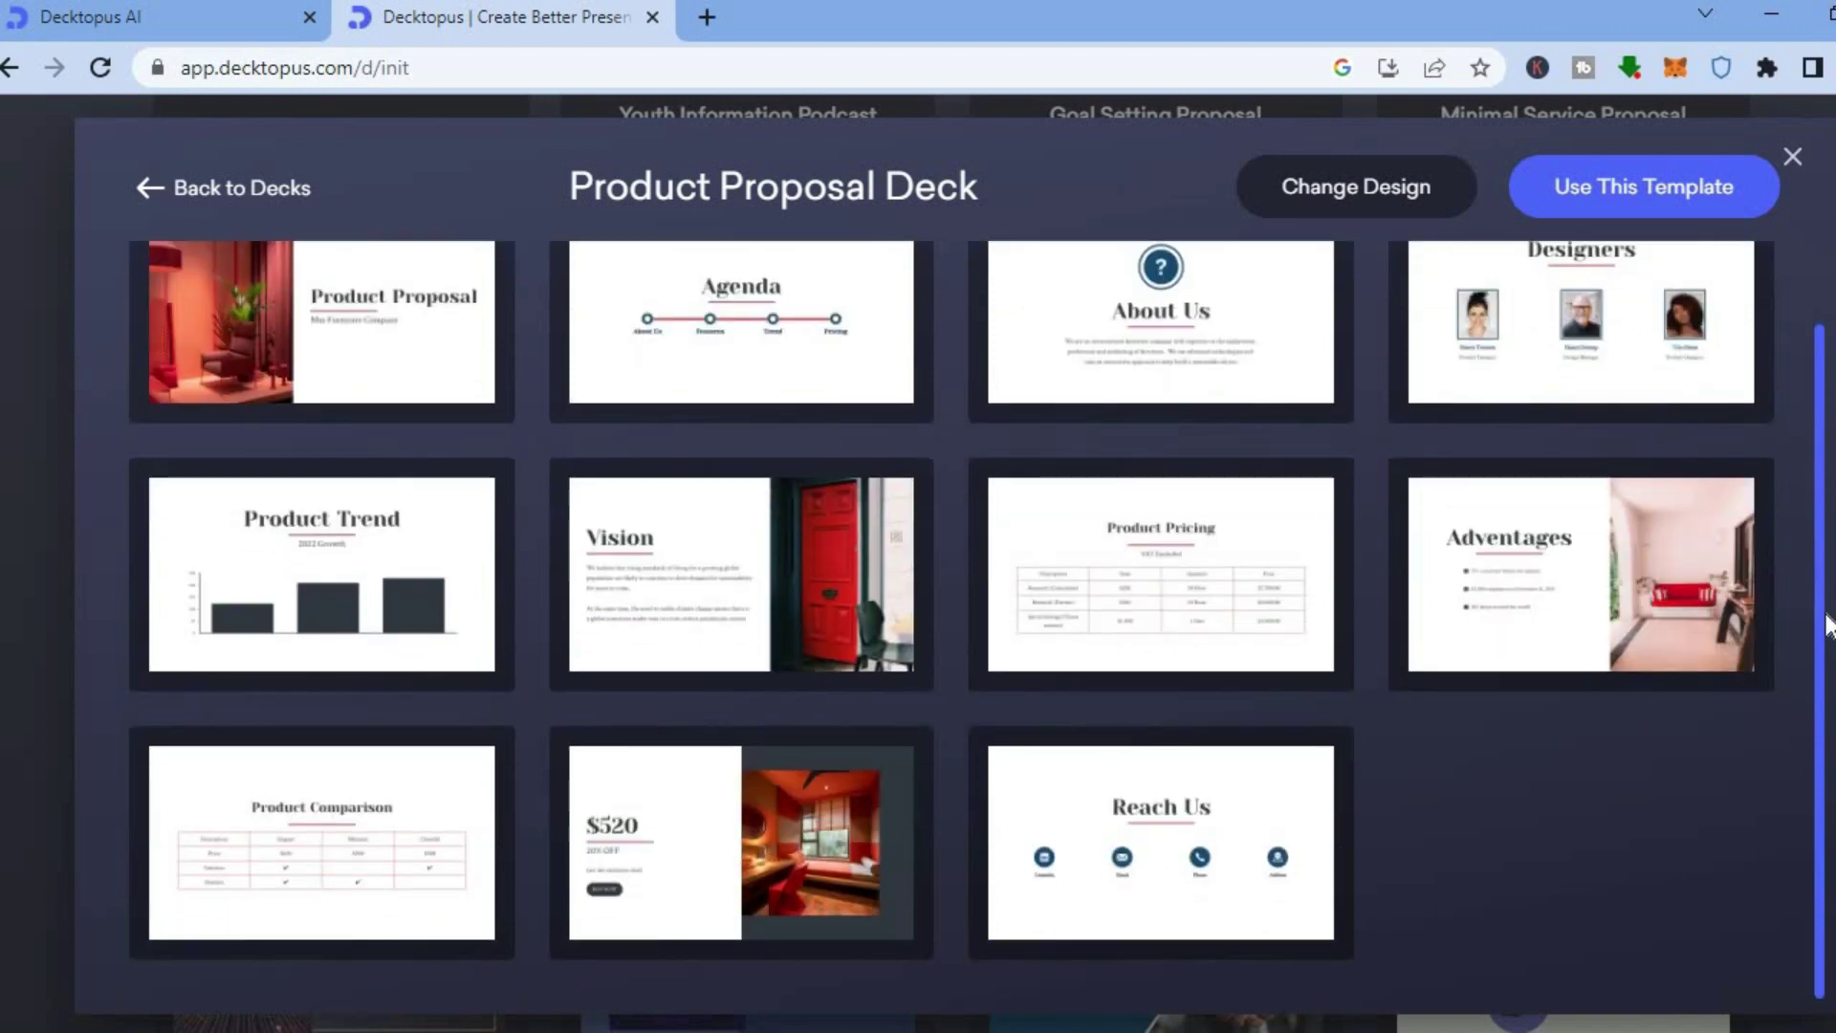
scroll(1829, 493, "up", 1)
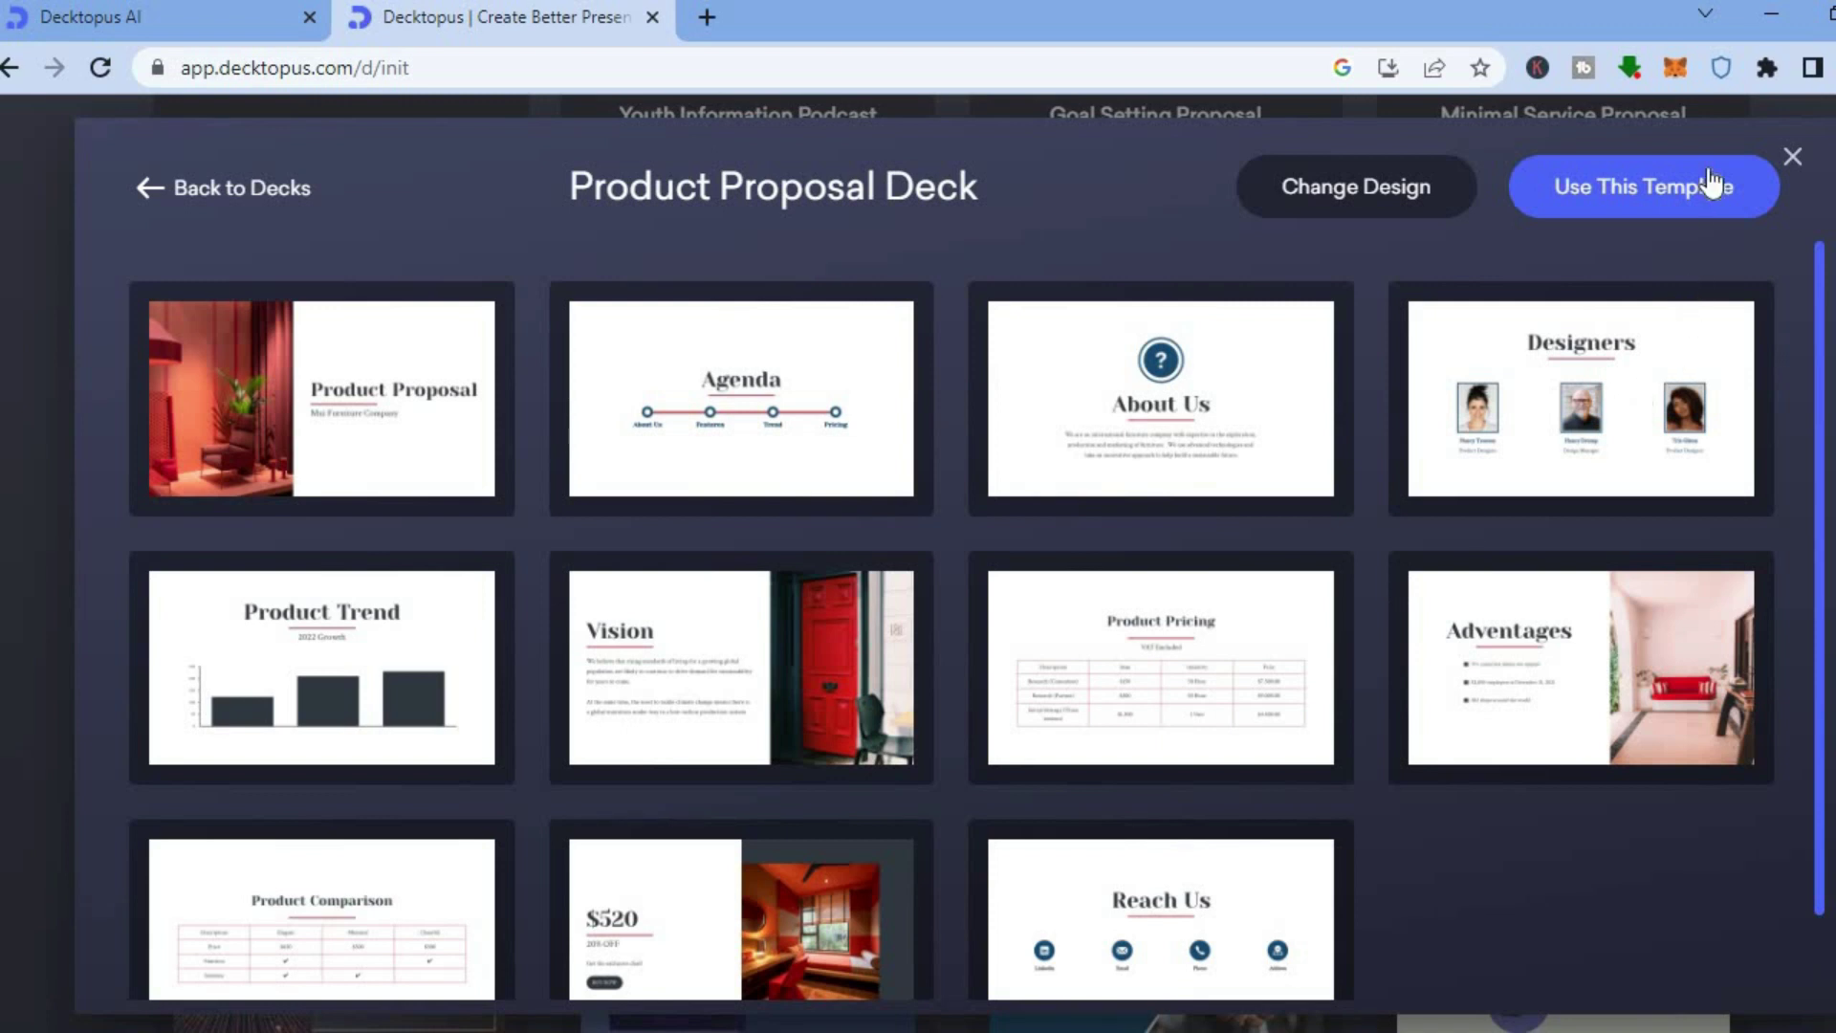
left_click(1659, 189)
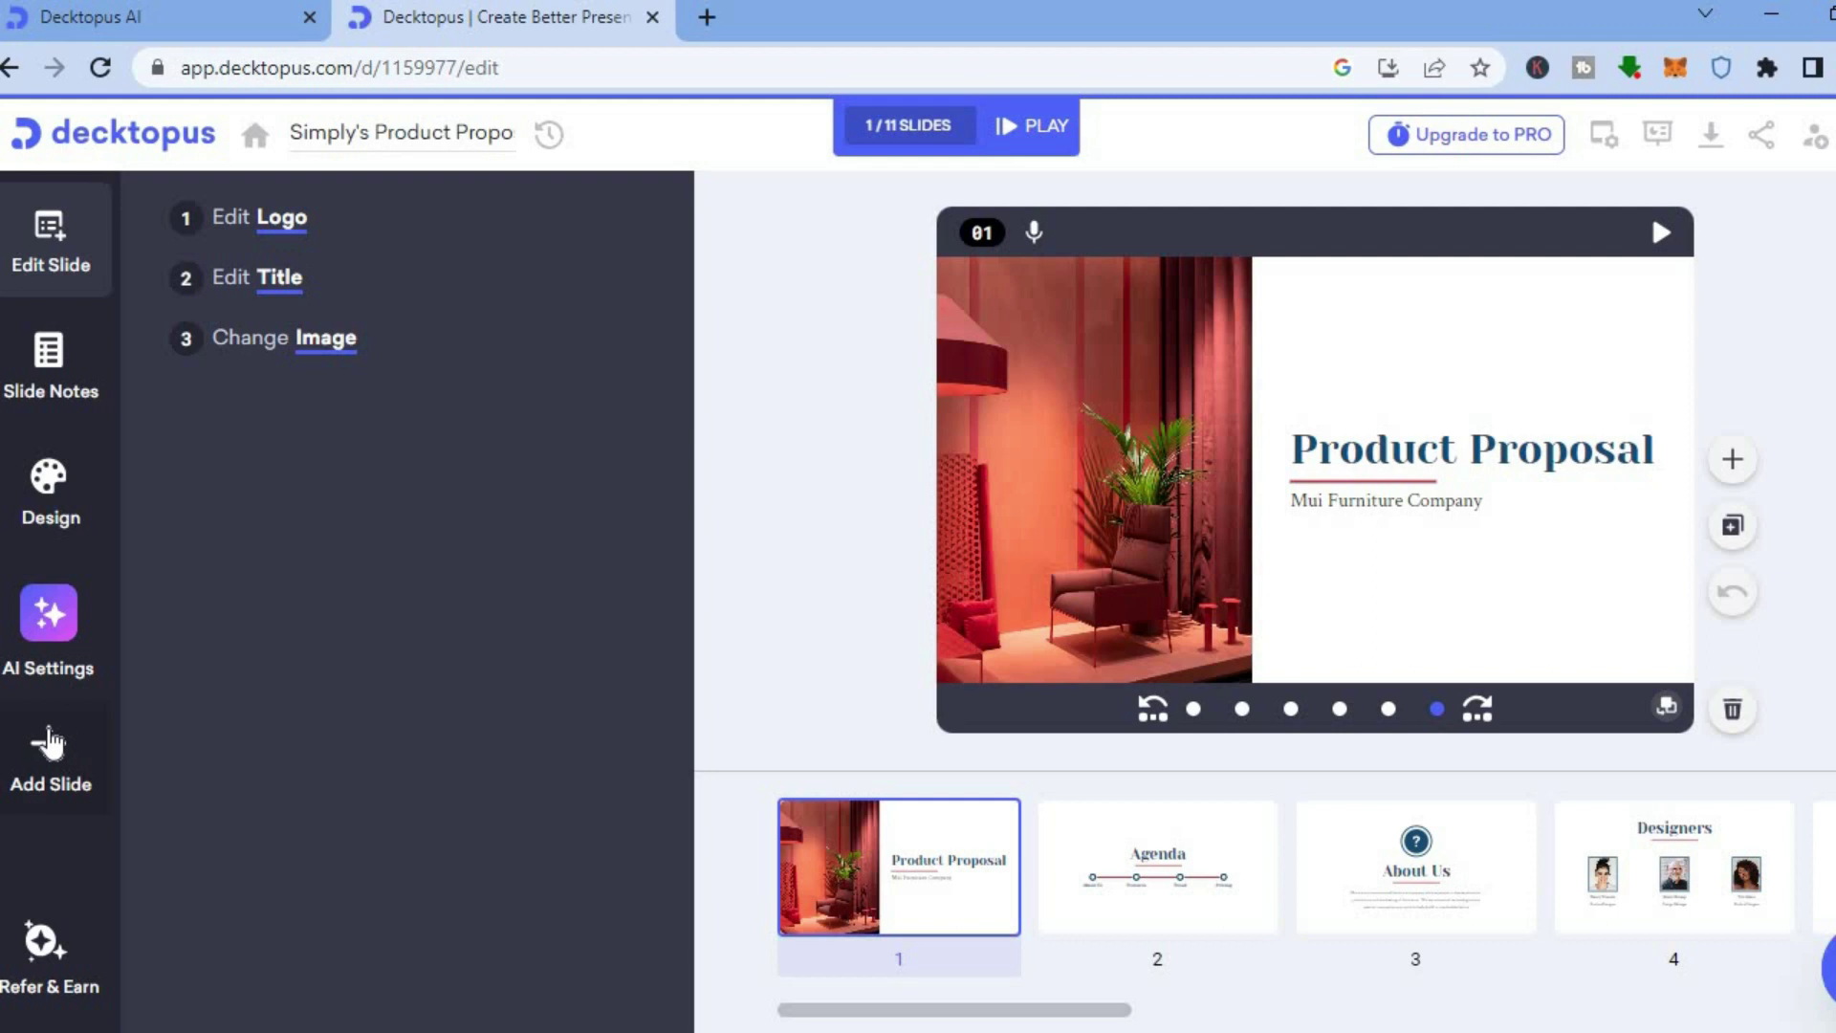
- Browse the Slide Layouts library, then close it without adding a slide
left_click(49, 742)
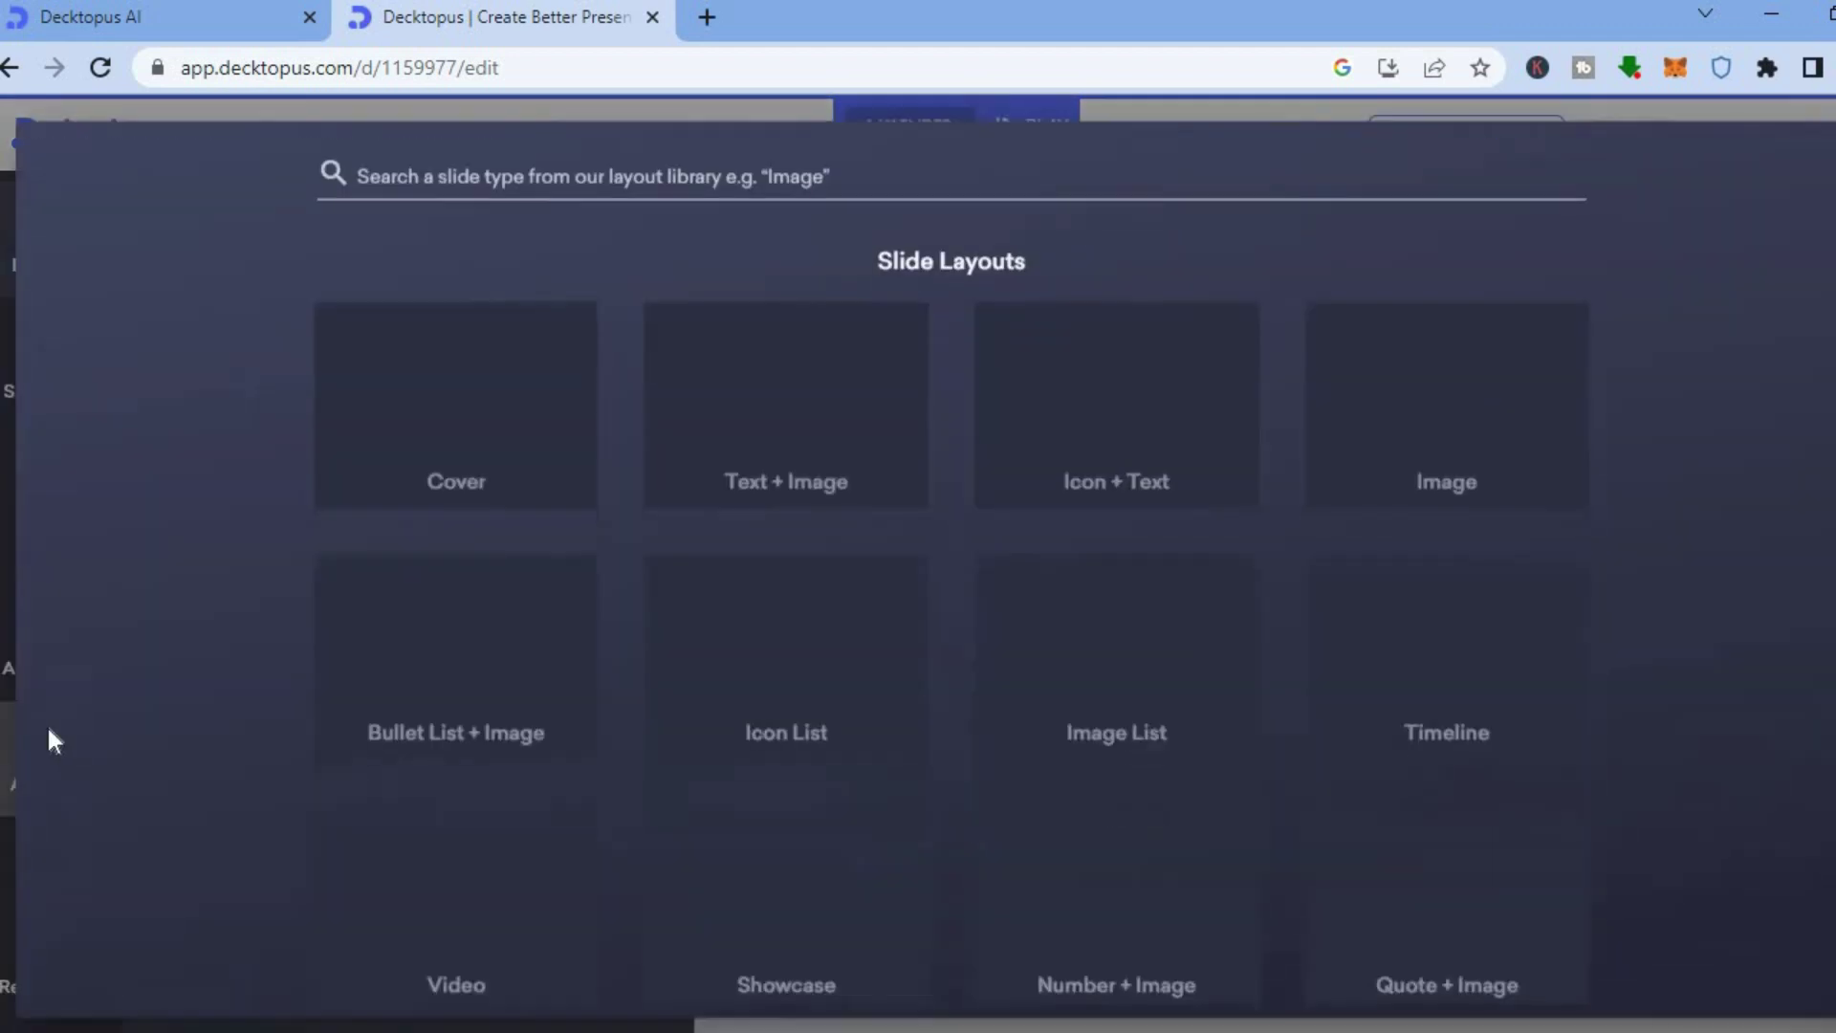
mouse_move(404, 390)
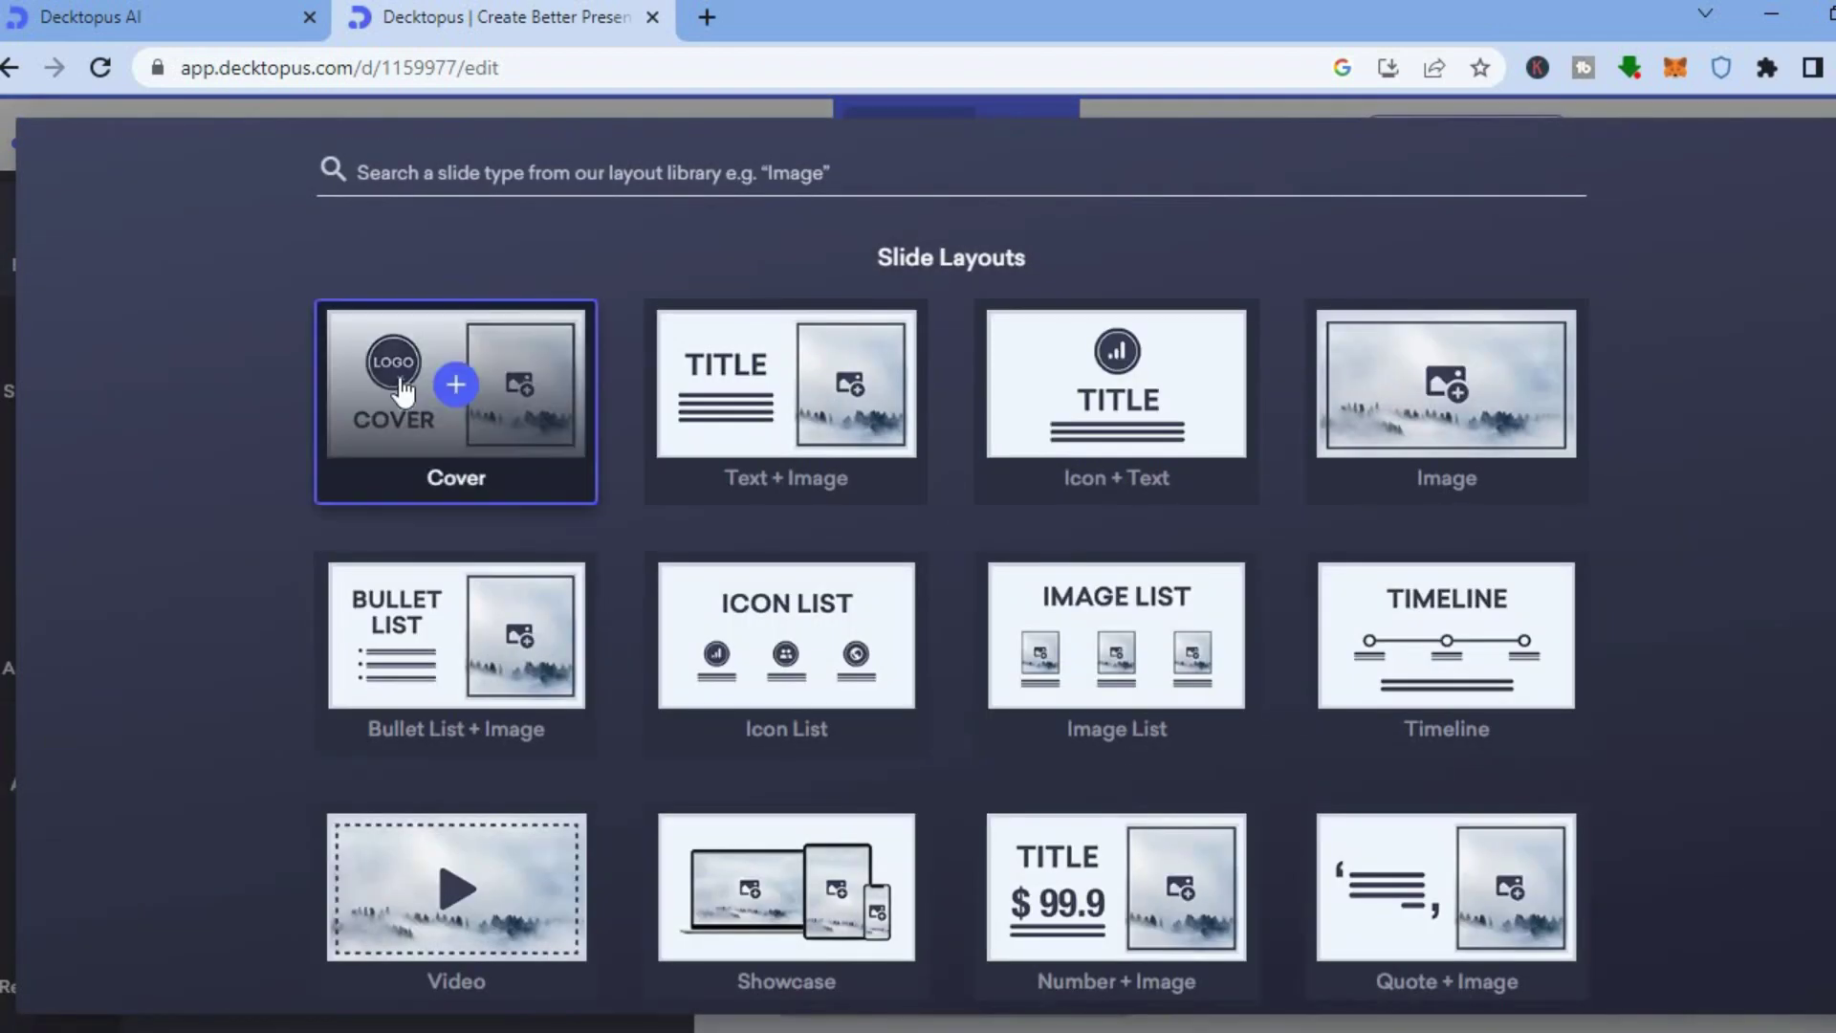
mouse_move(1162, 416)
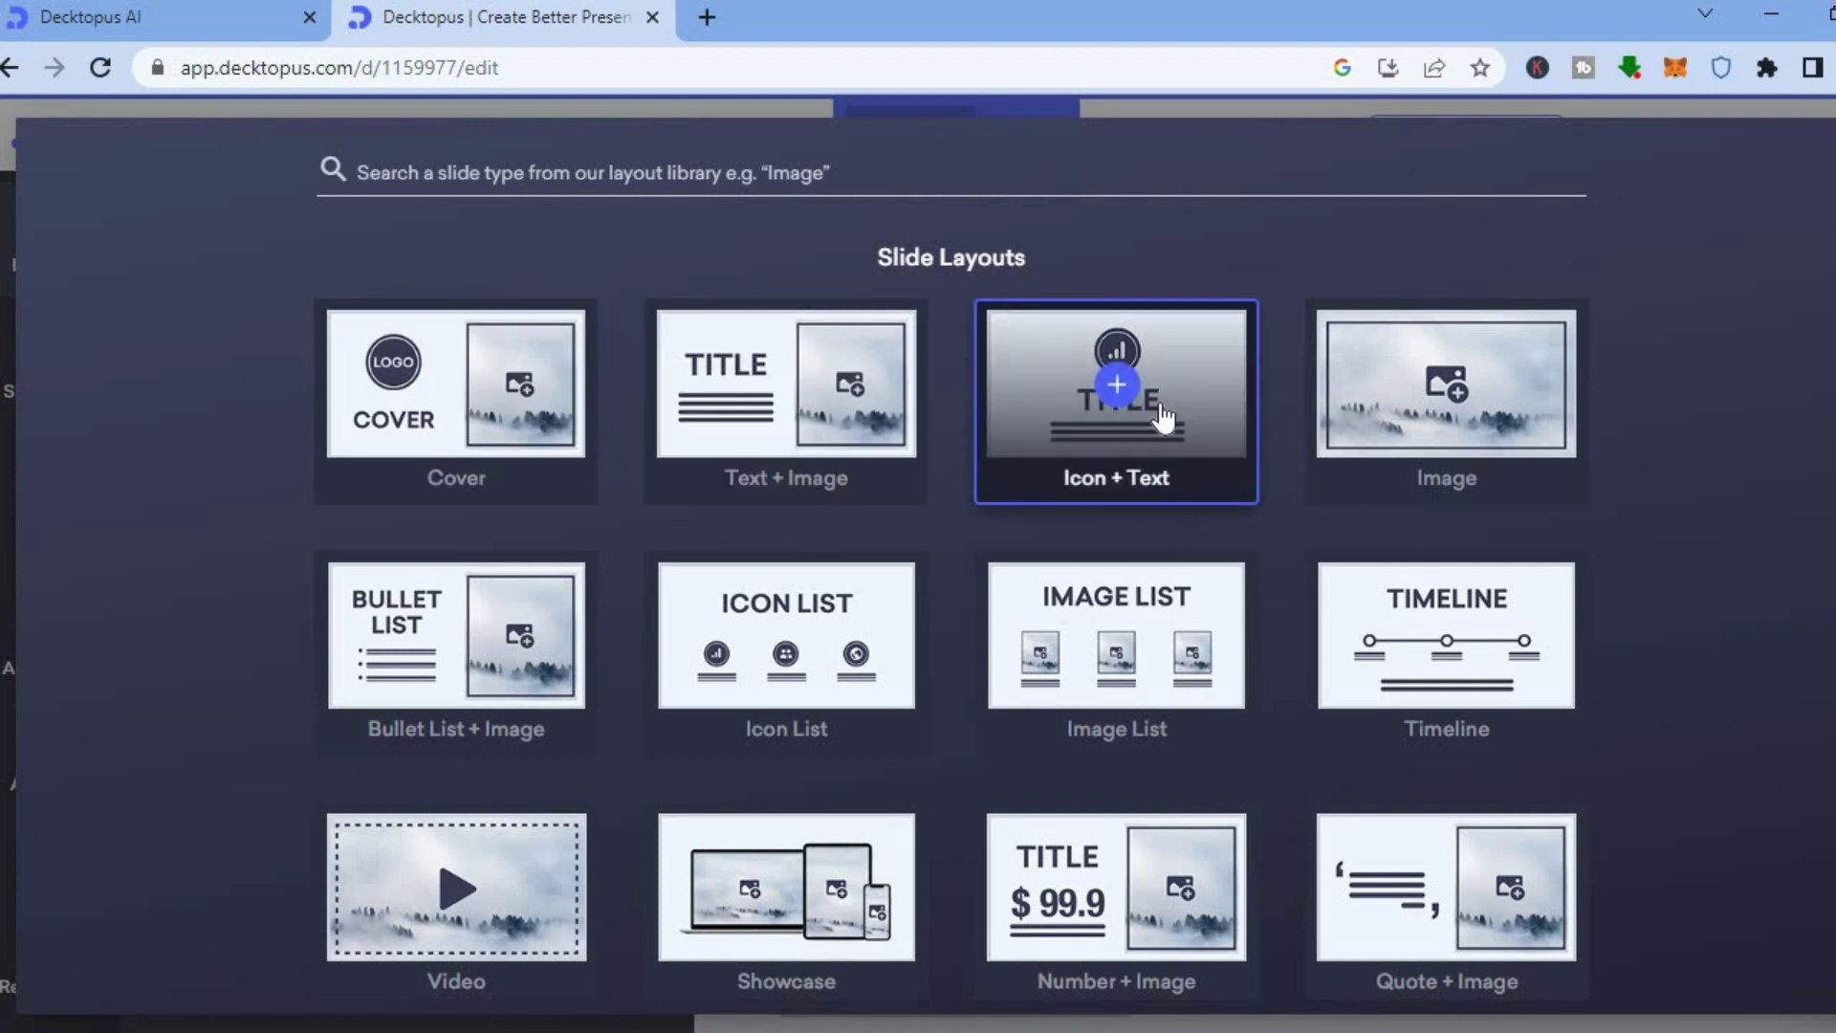
mouse_move(820, 459)
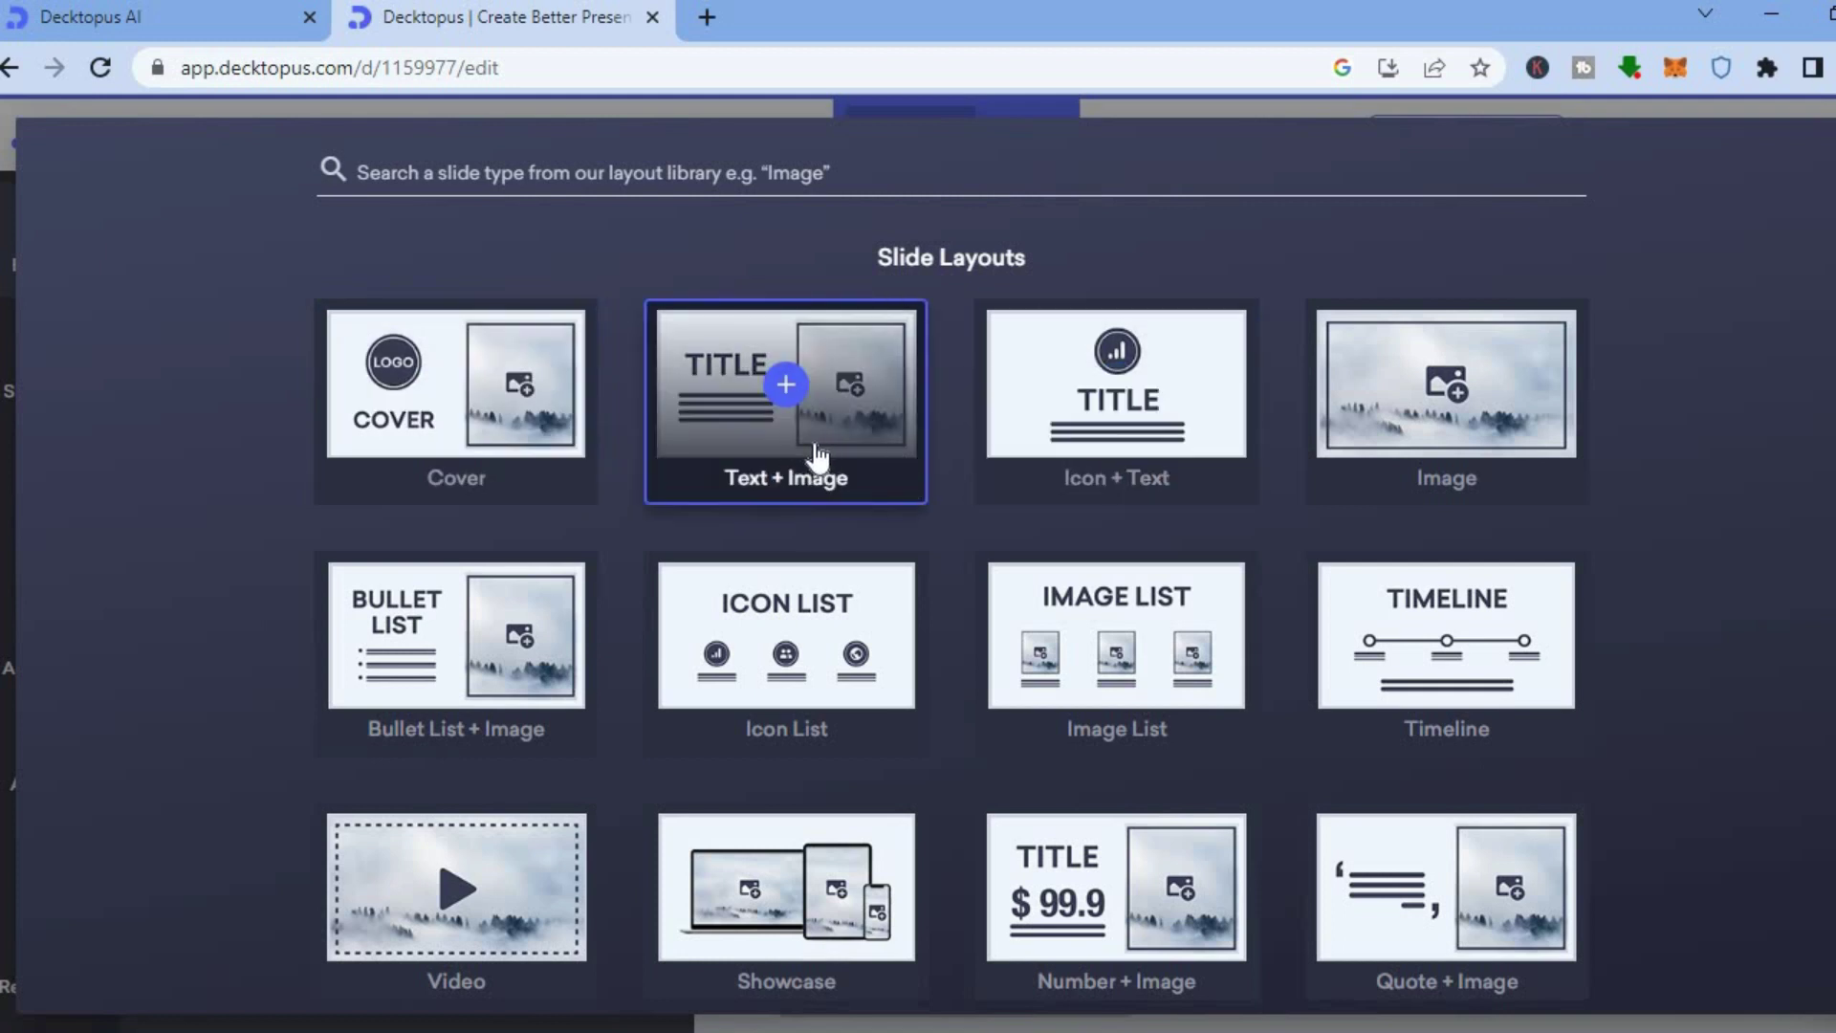
mouse_move(1049, 459)
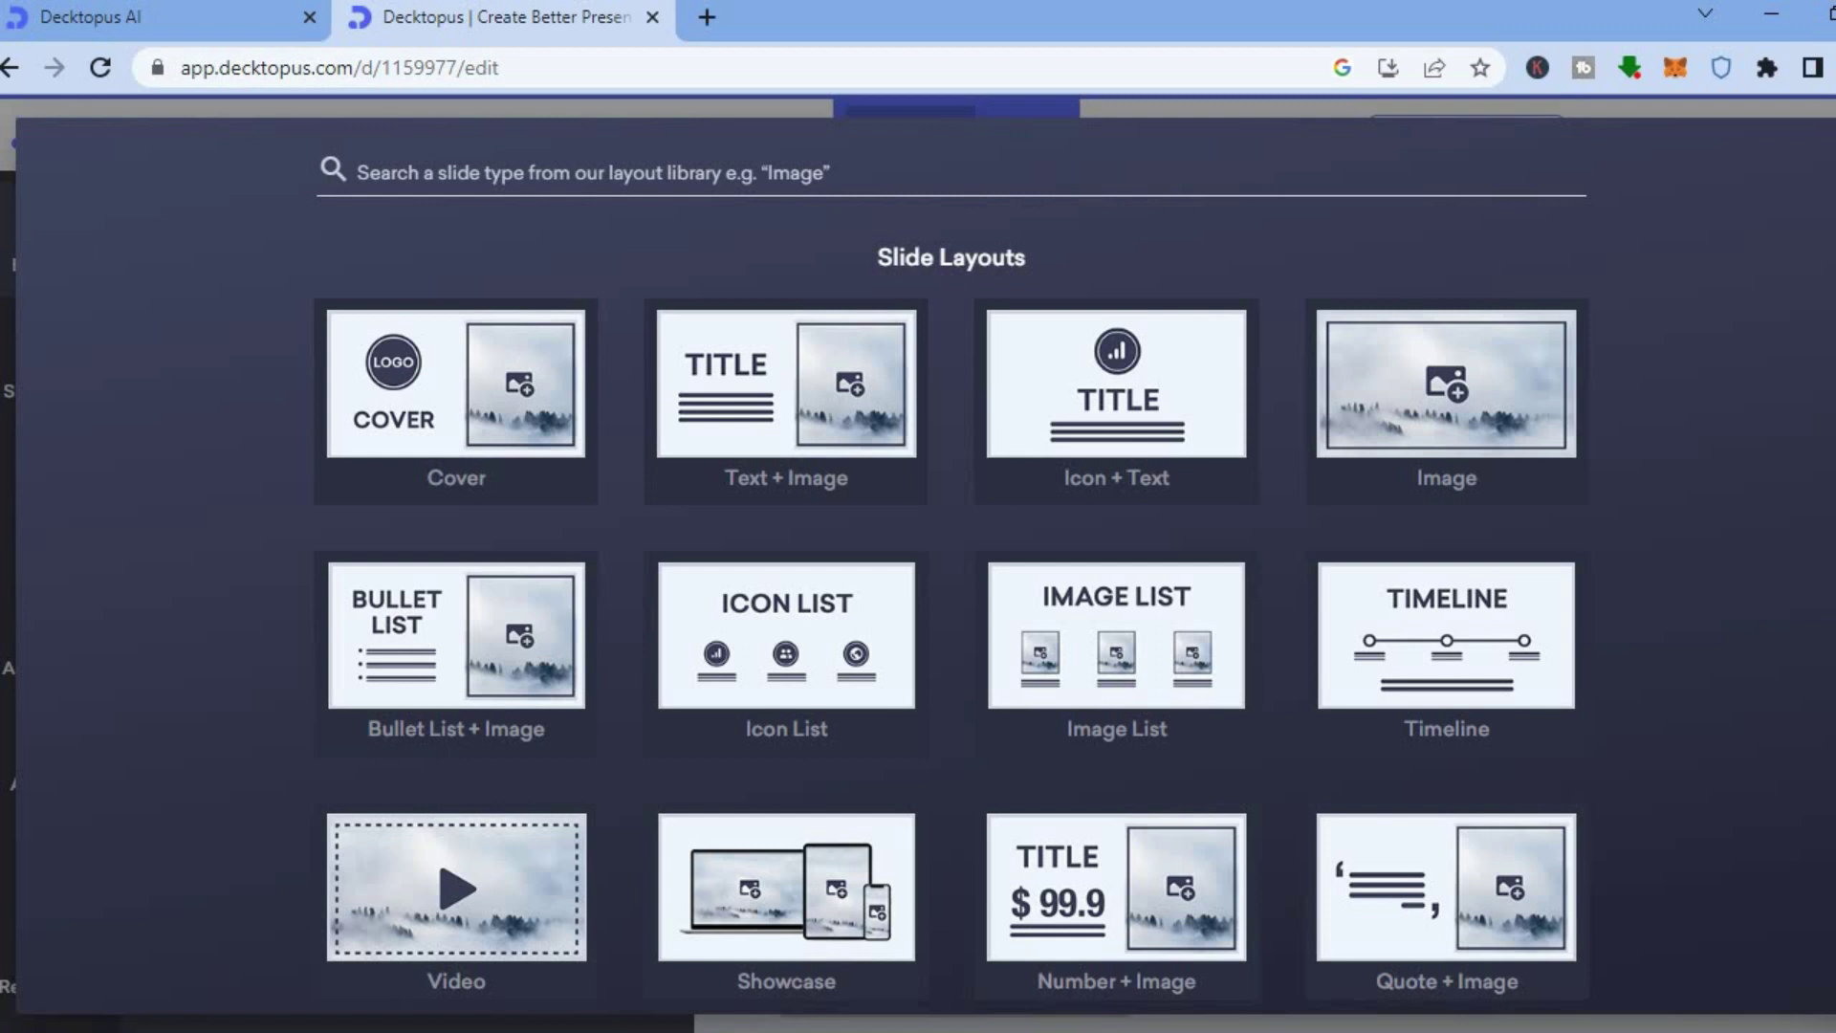
key("Escape")
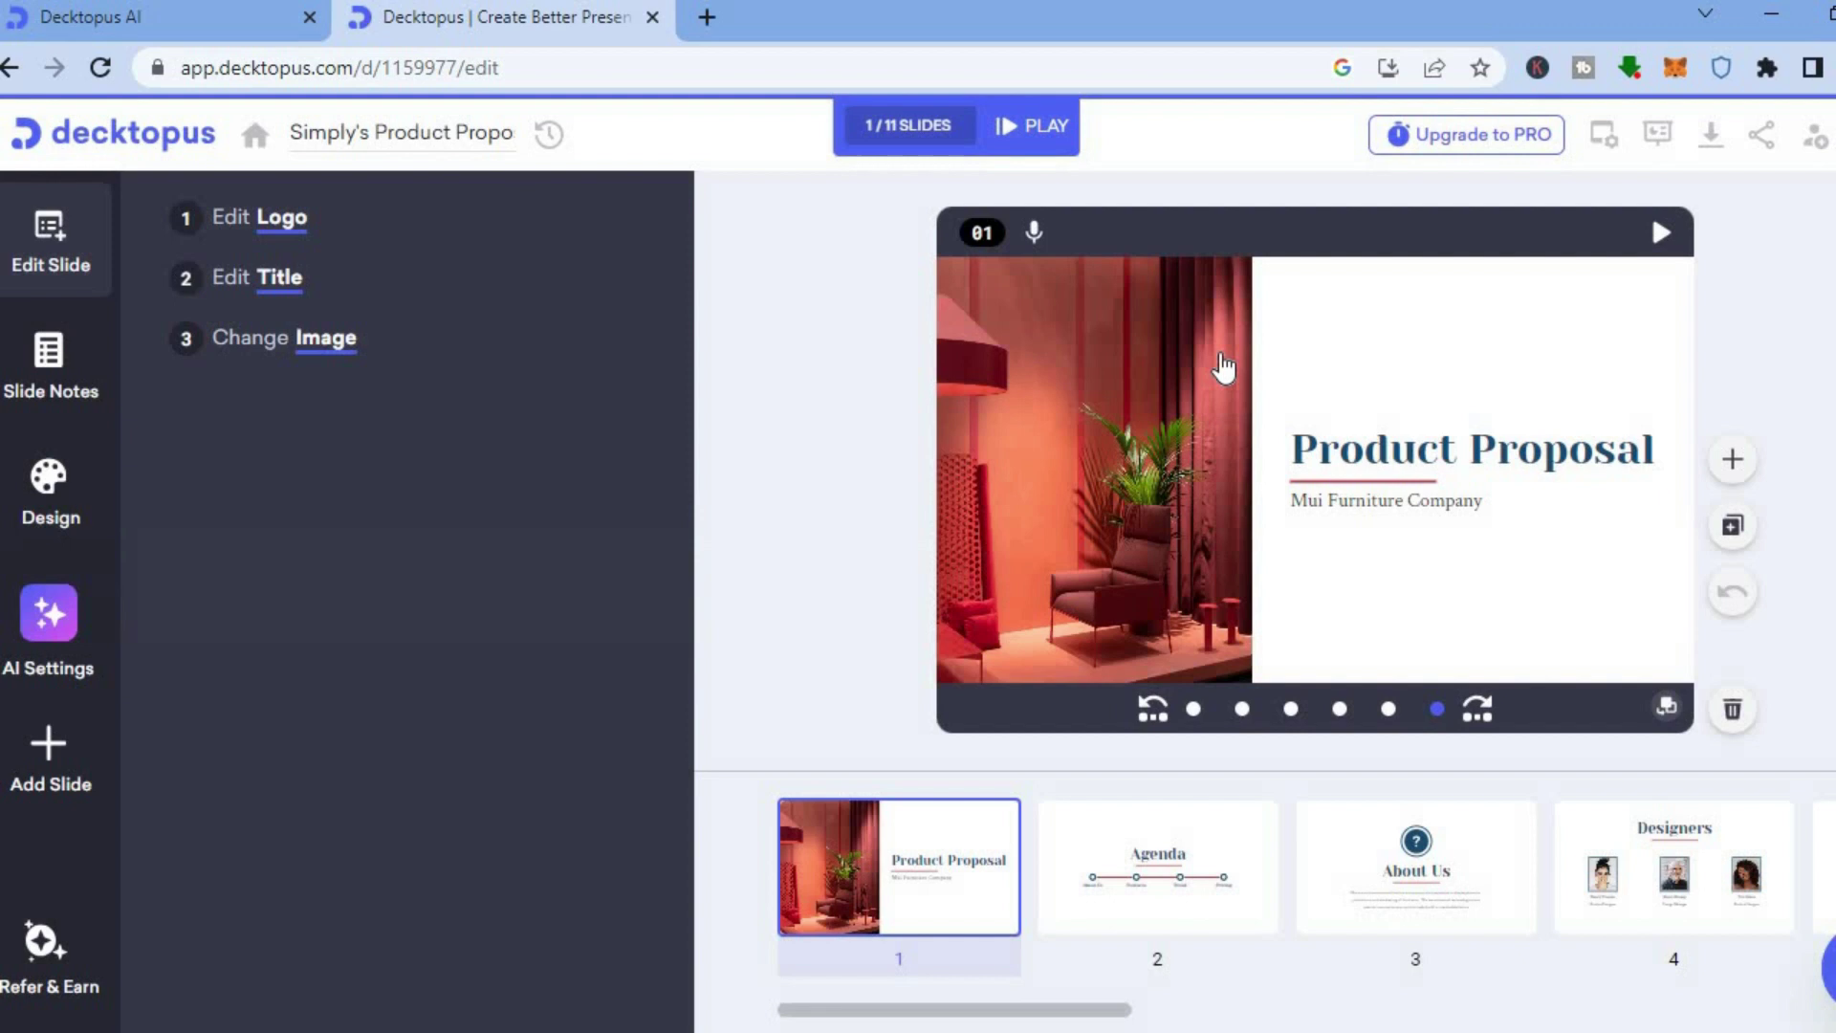
- Replace the cover title 'Product Proposal' with 'SIMPLE ANSWERS', keeping the Mui Furniture Company subtitle
left_click(1178, 417)
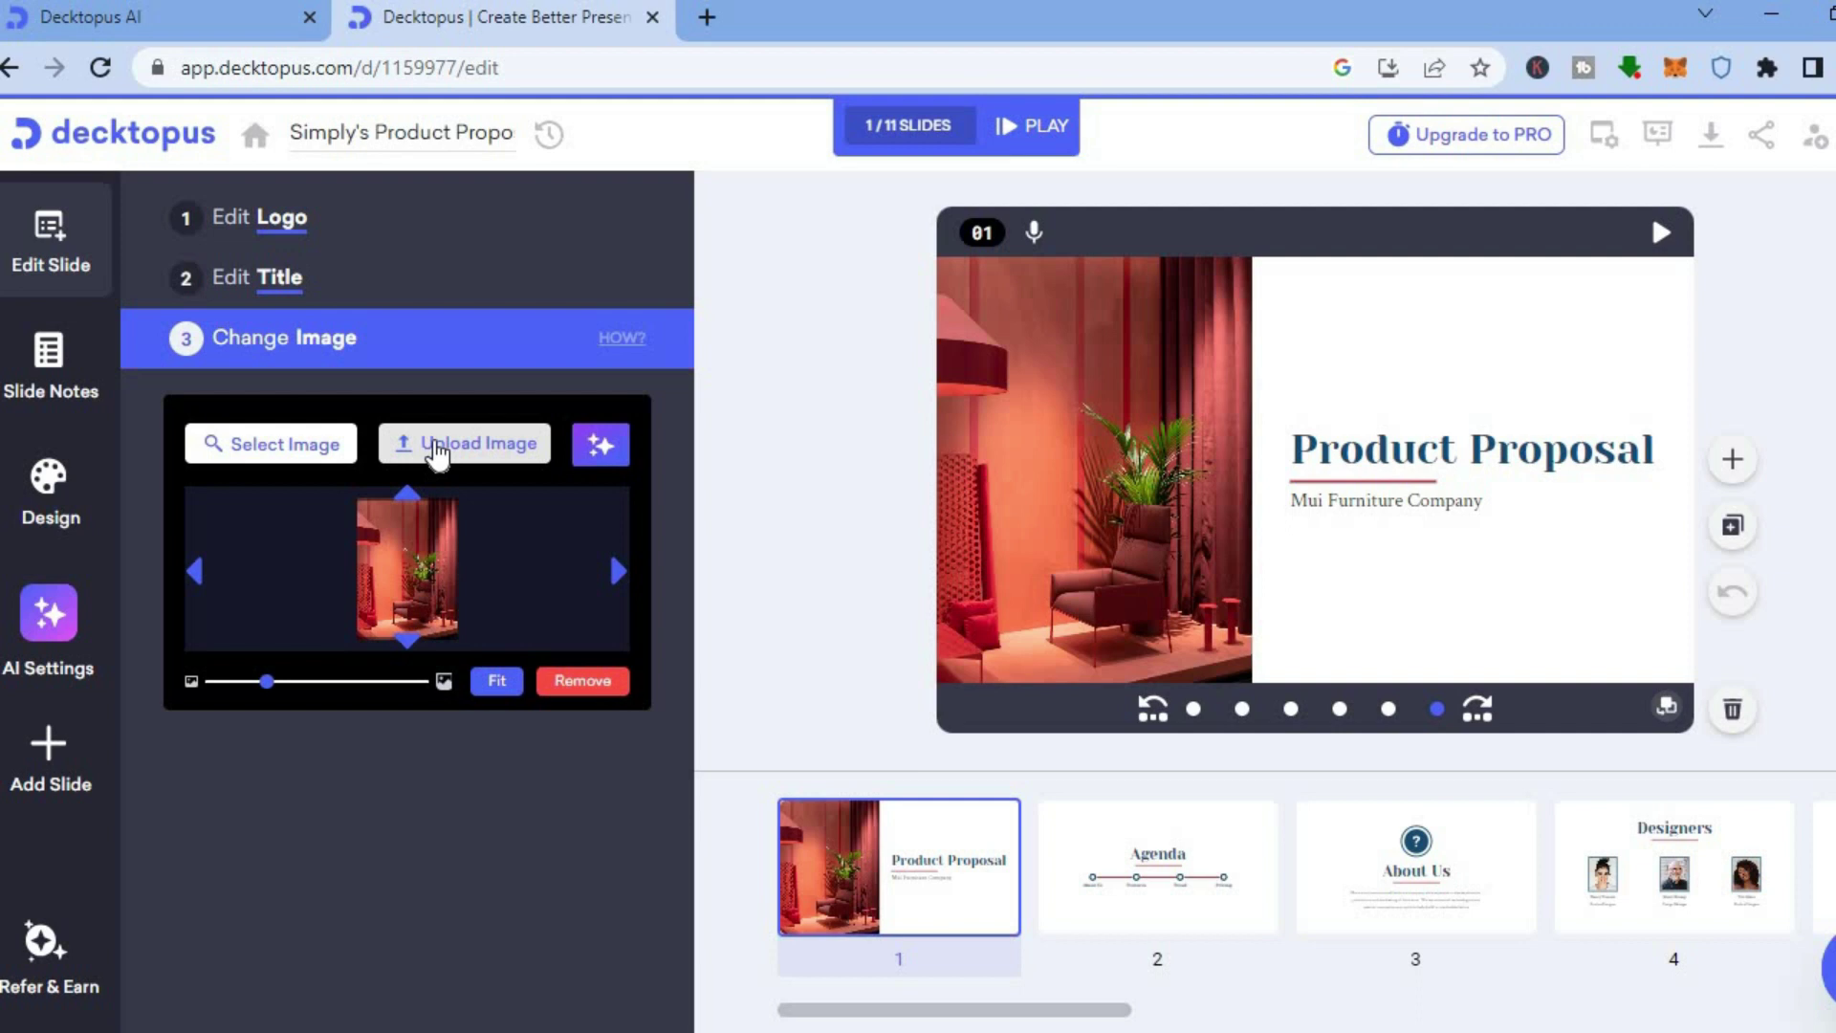
left_click(1454, 457)
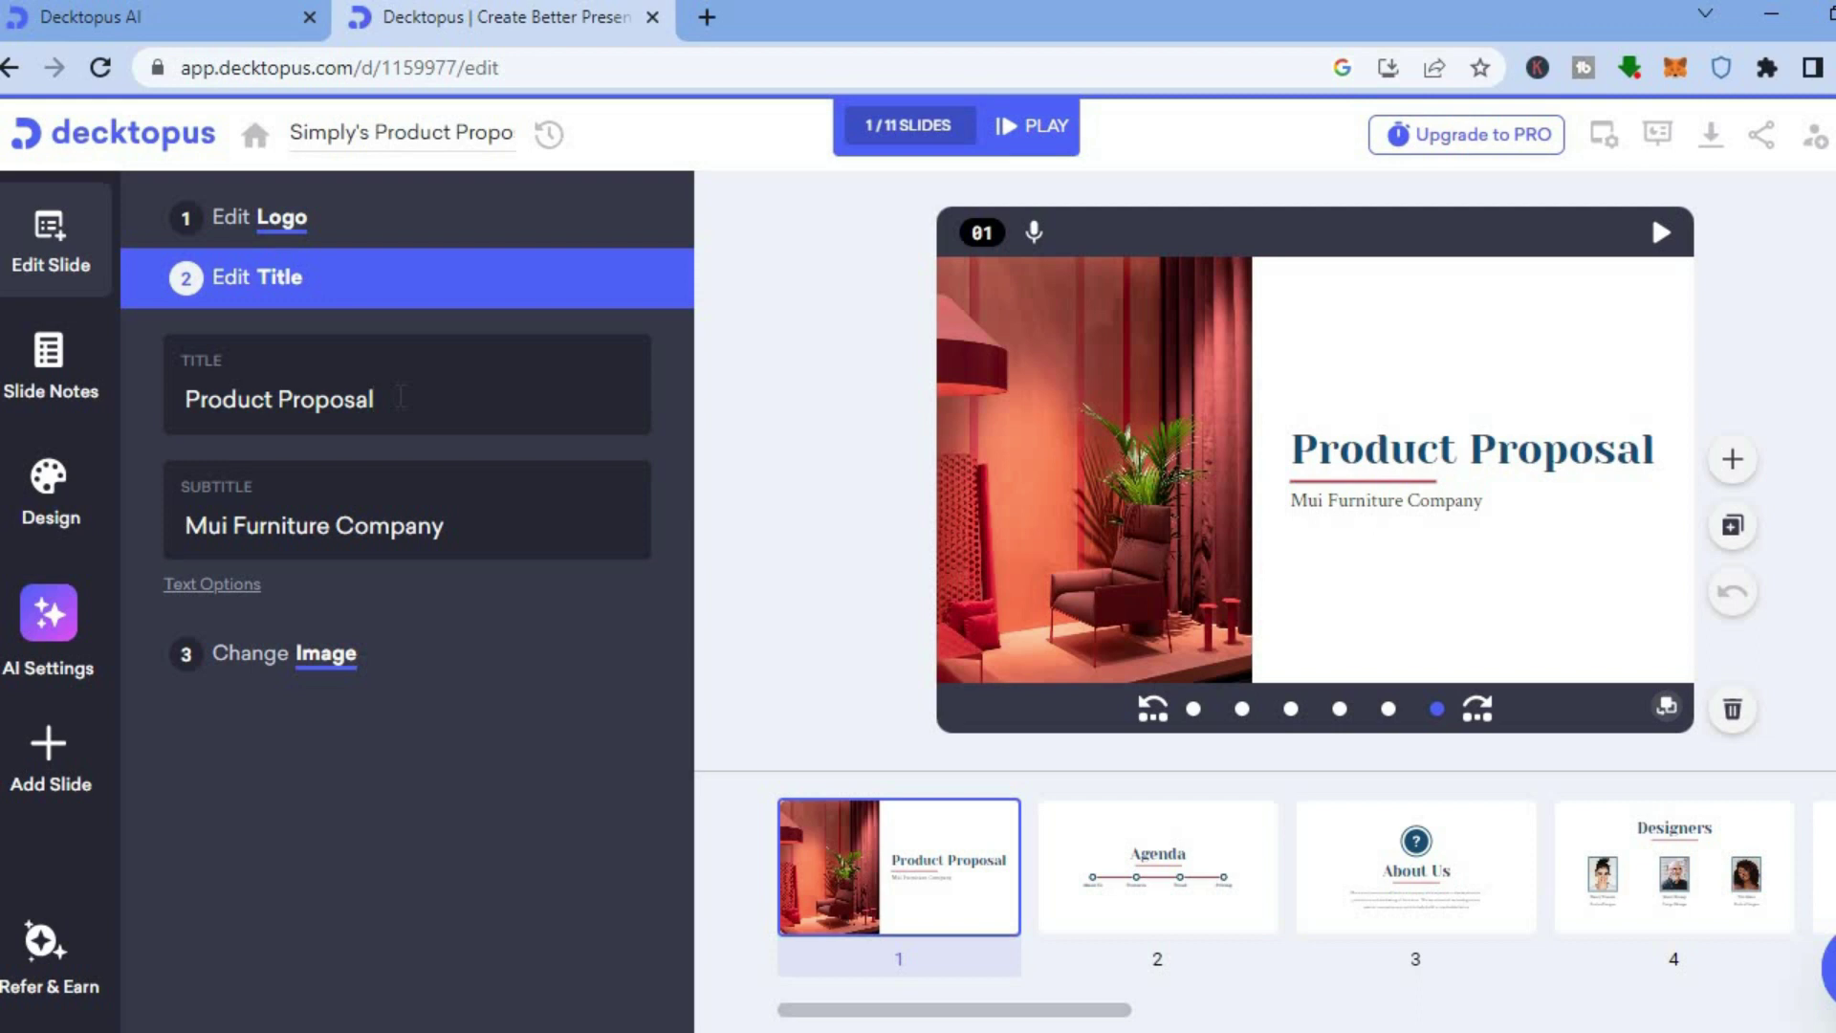
key("BackSpace")
key("BackSpace")
key("BackSpace")
key("BackSpace")
key("BackSpace")
key("BackSpace")
key("BackSpace")
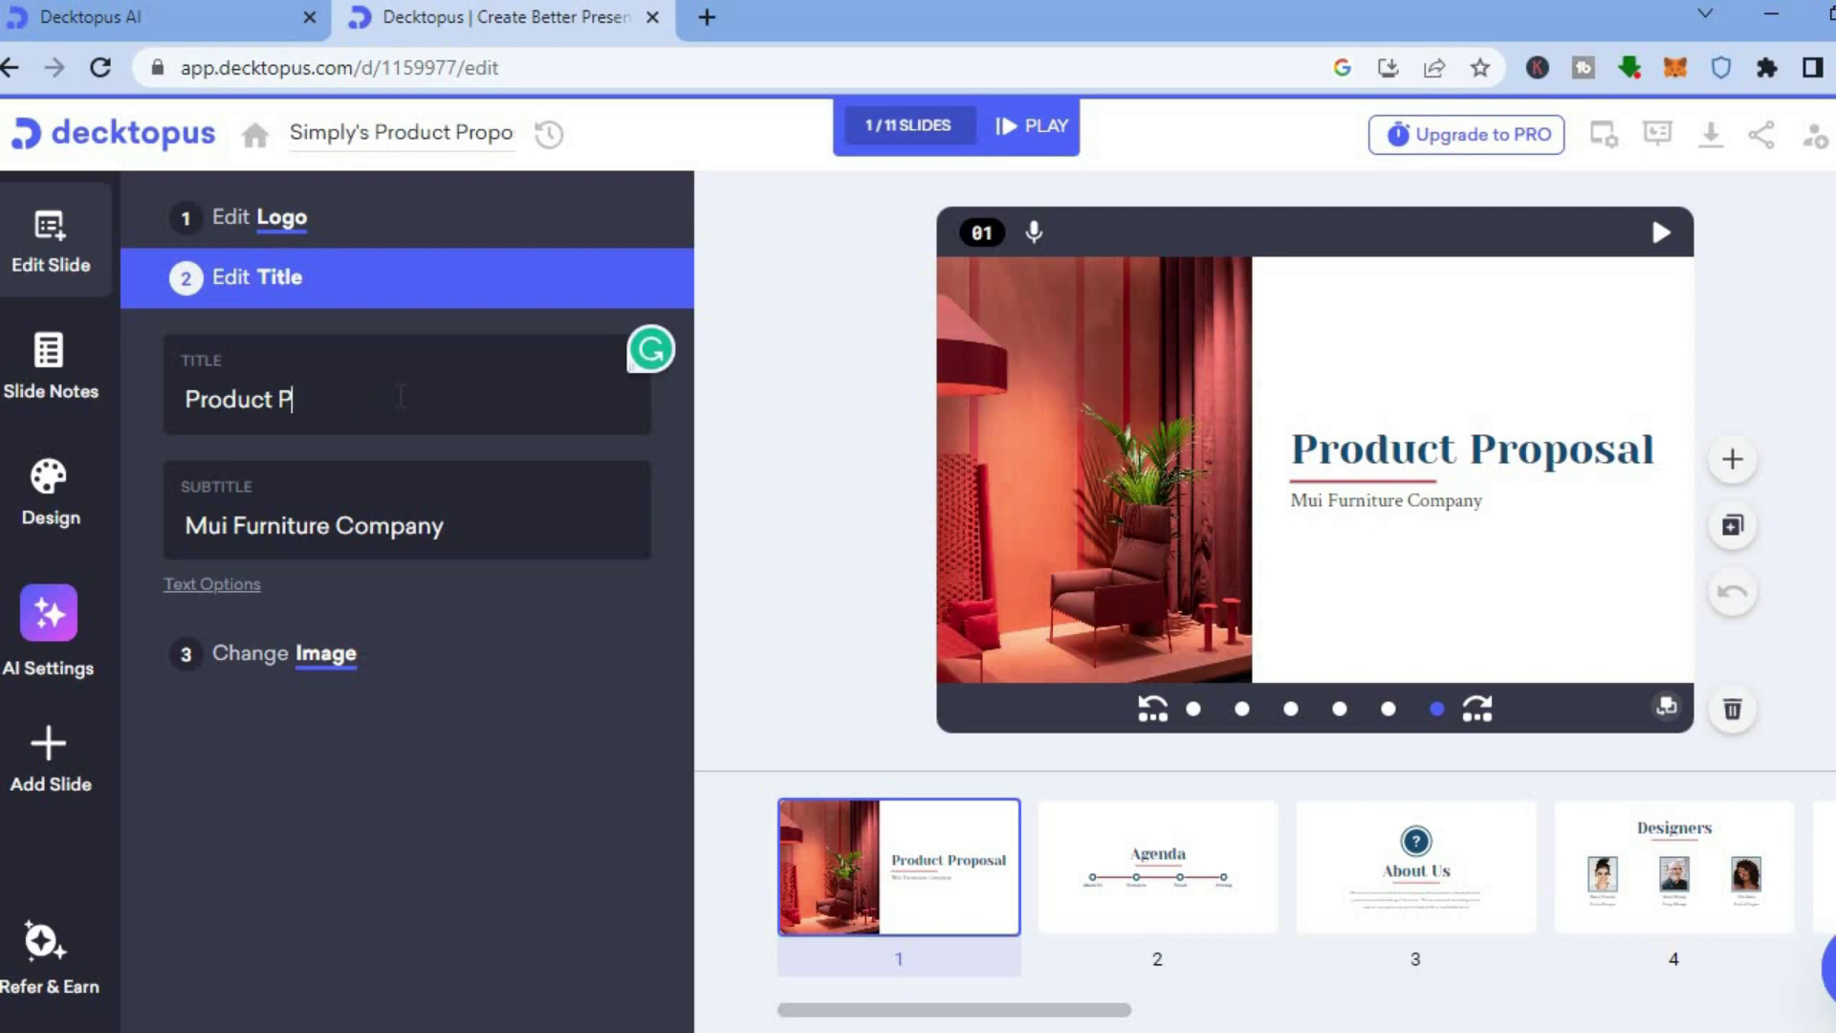
key("BackSpace")
key("BackSpace")
key("BackSpace")
key("BackSpace")
key("BackSpace")
key("BackSpace")
key("BackSpace")
key("BackSpace")
key("BackSpace")
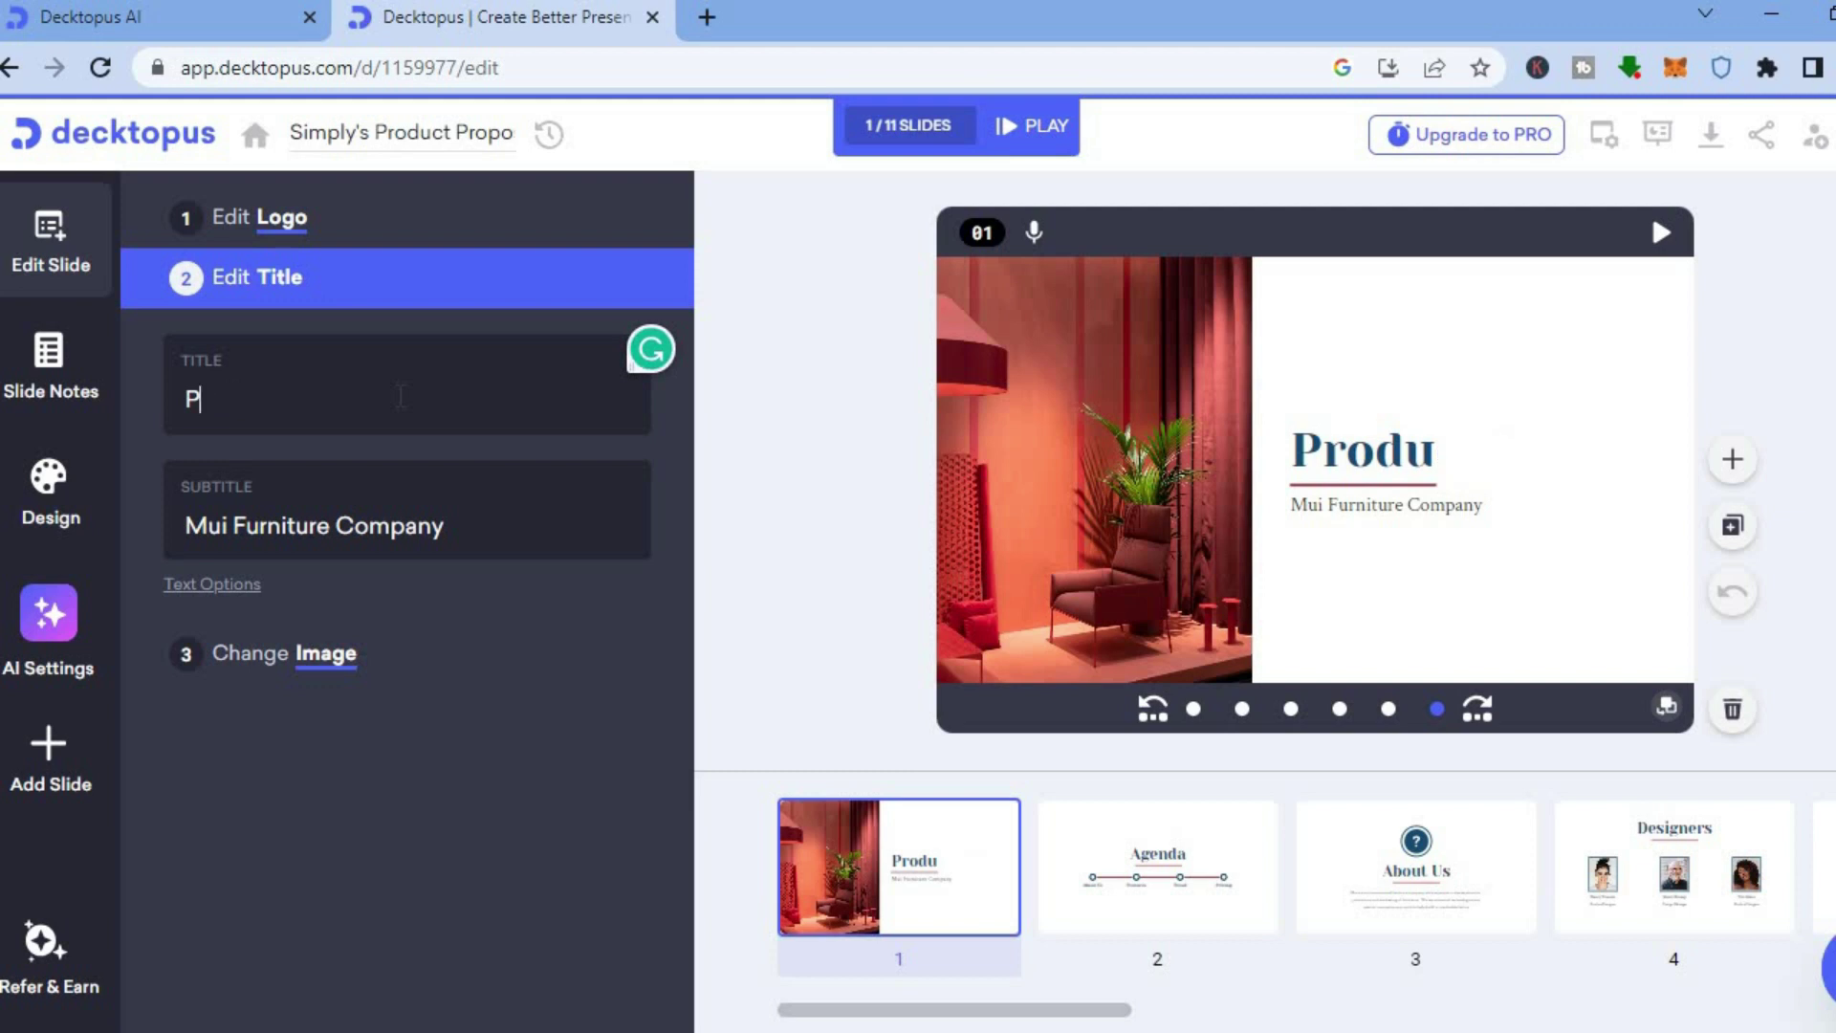
type("SIM")
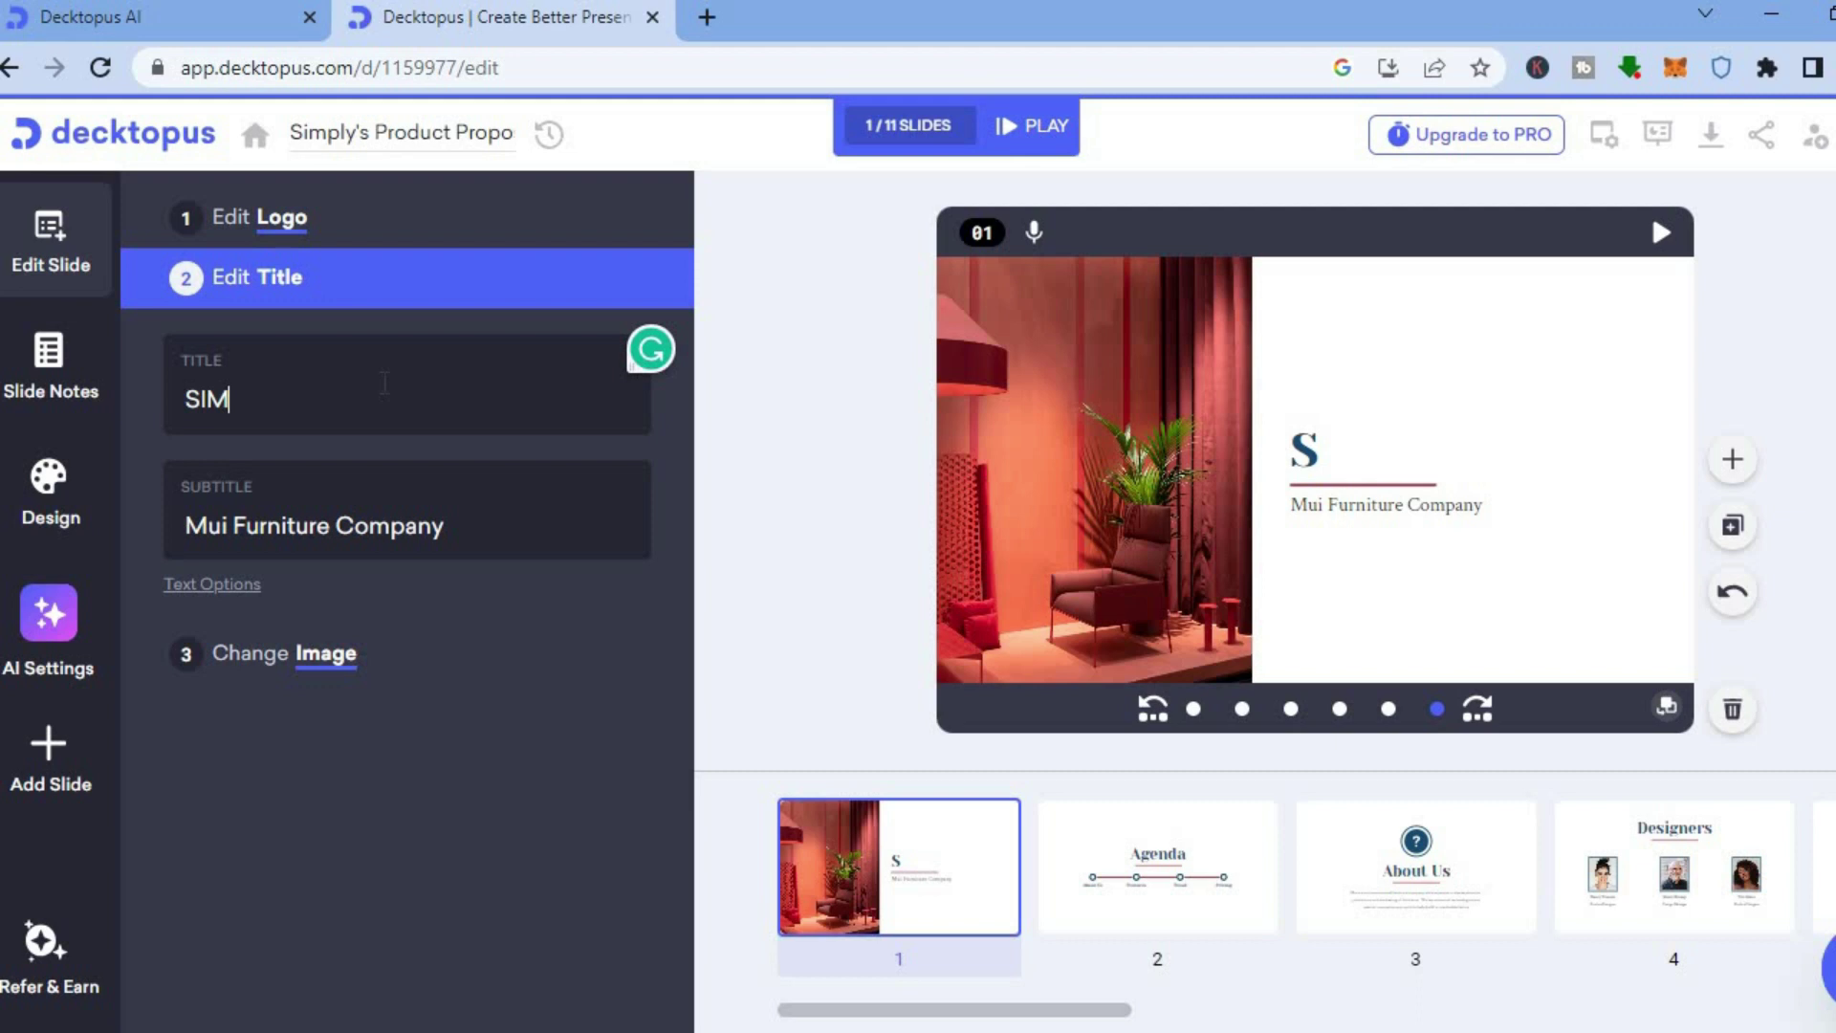
type("PLE A")
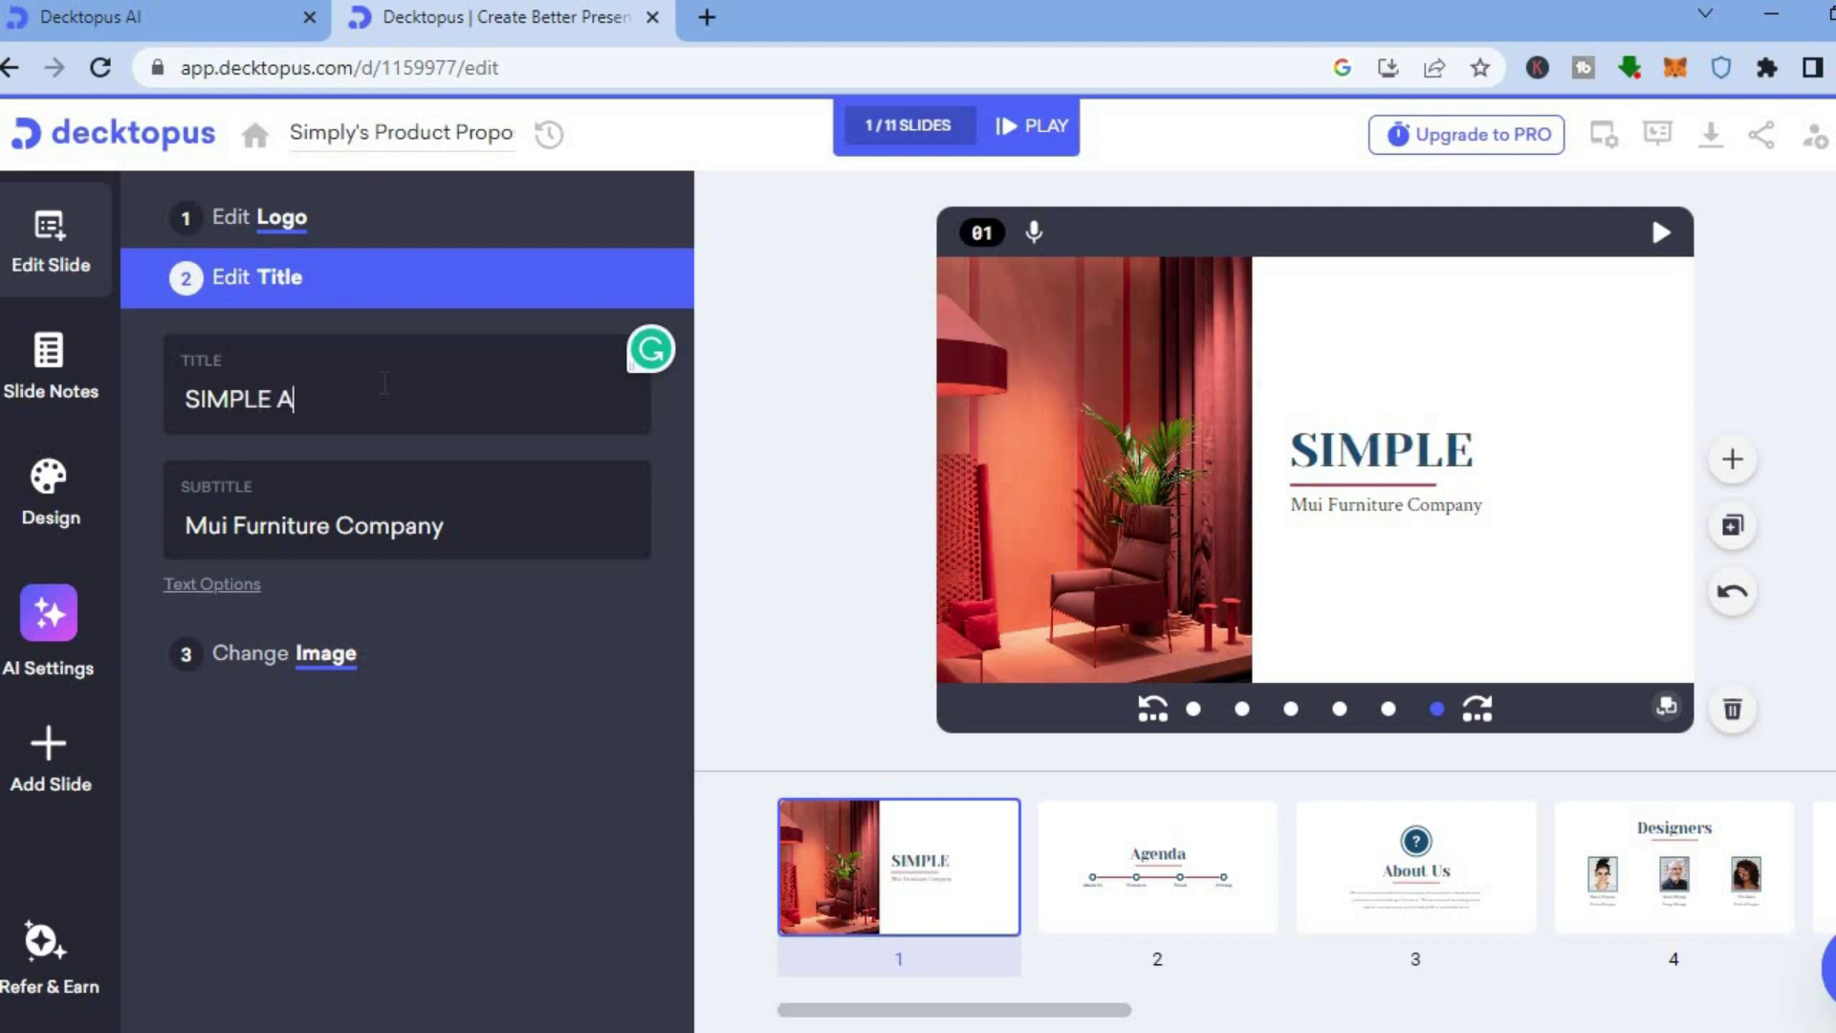
type("NSWERS")
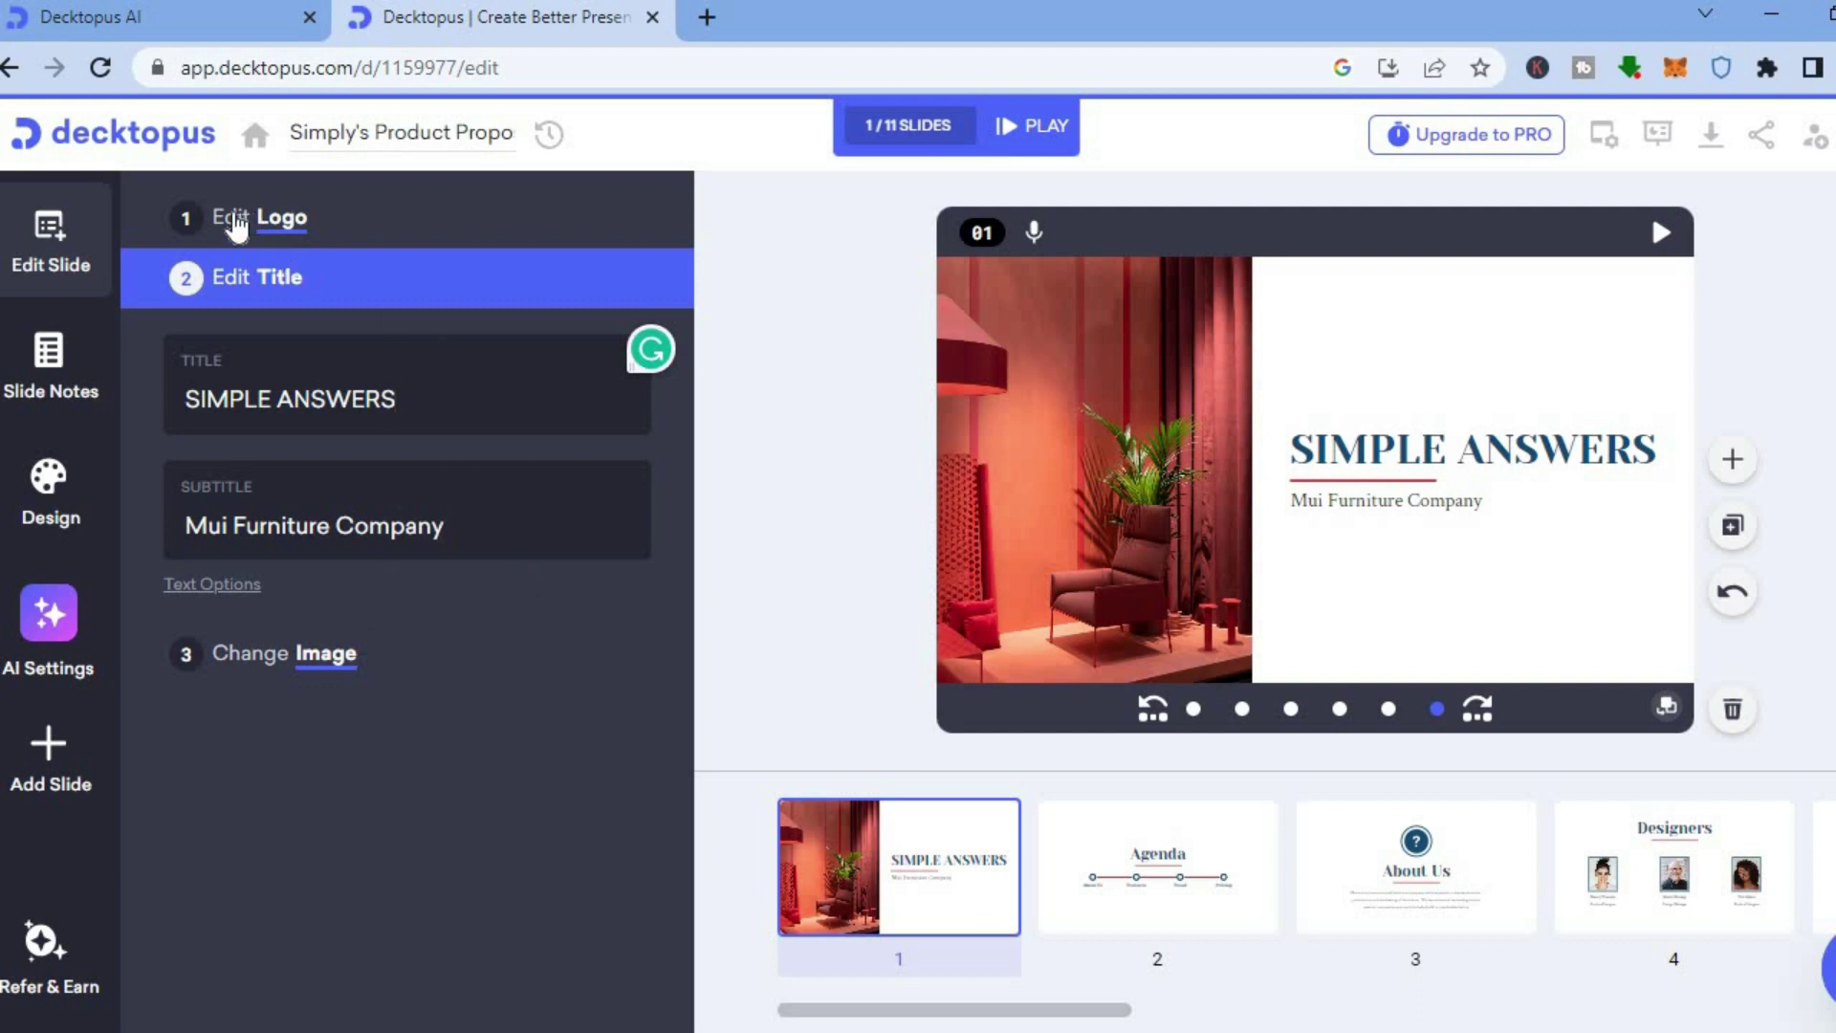
left_click(232, 220)
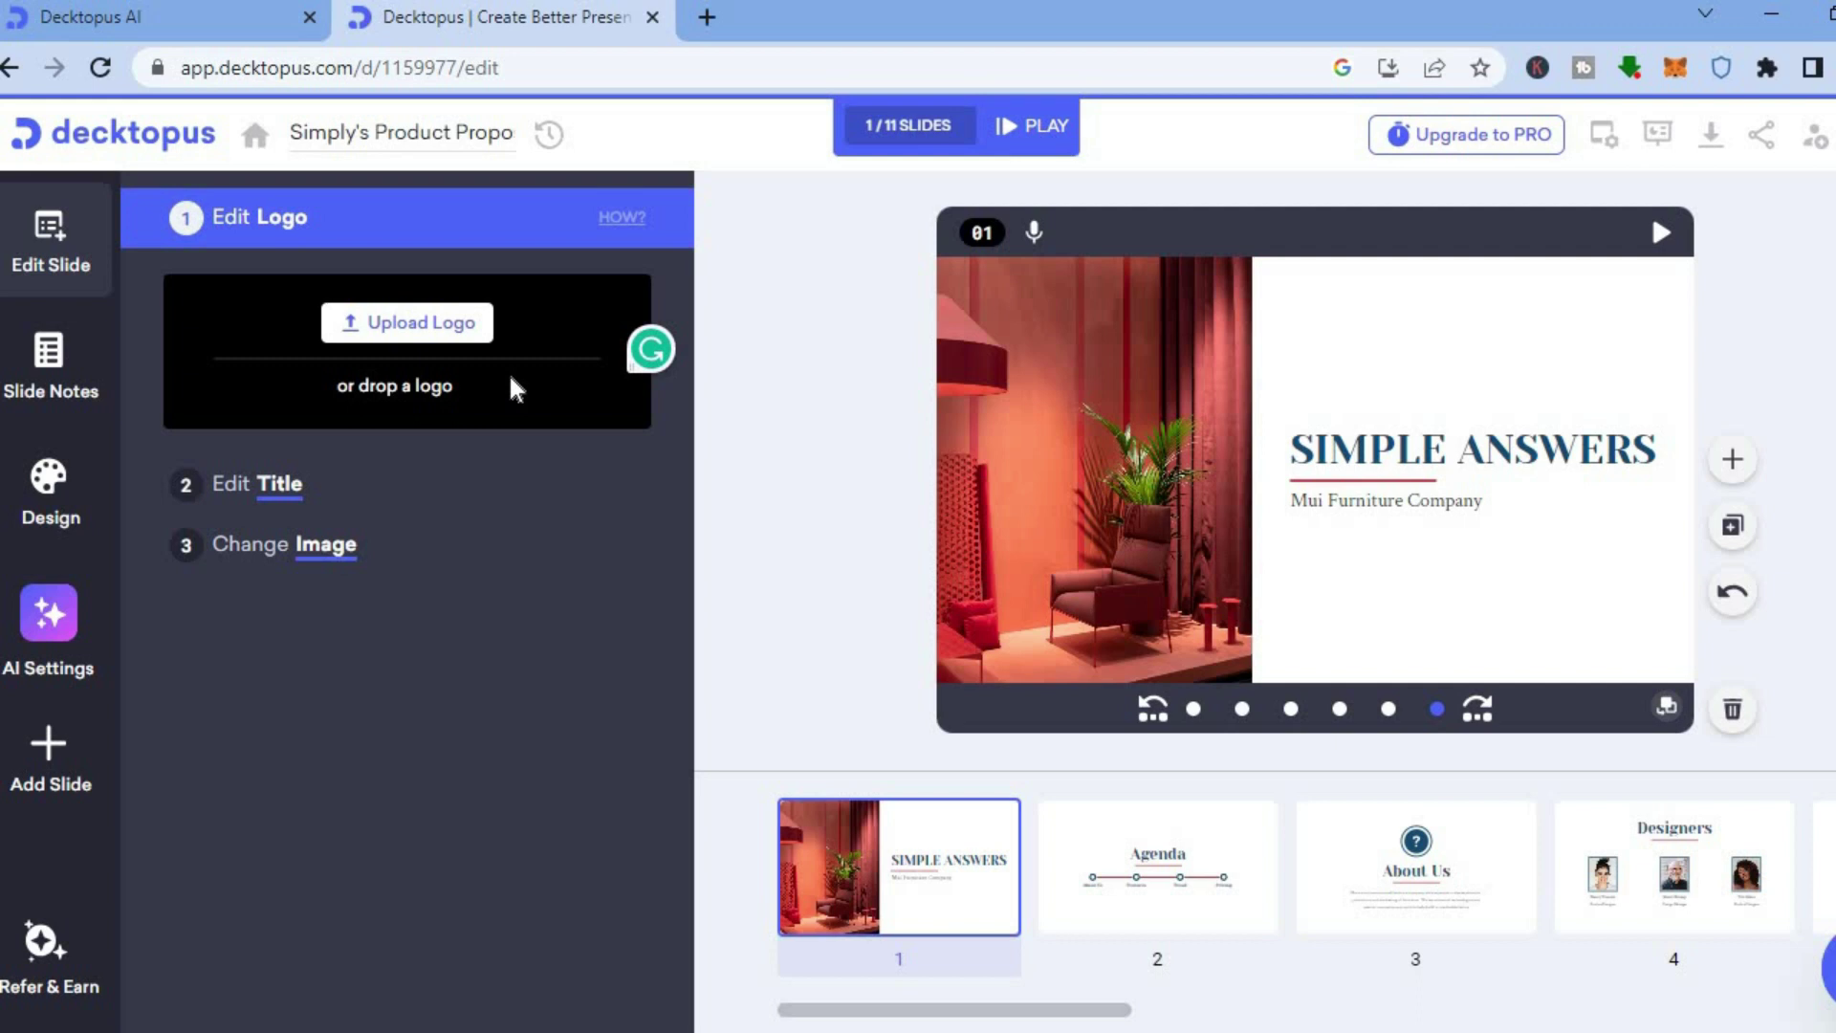
- Select the Agenda slide and open its title and timeline entries (About Us, Features, Trend, Pricing)
left_click(1136, 858)
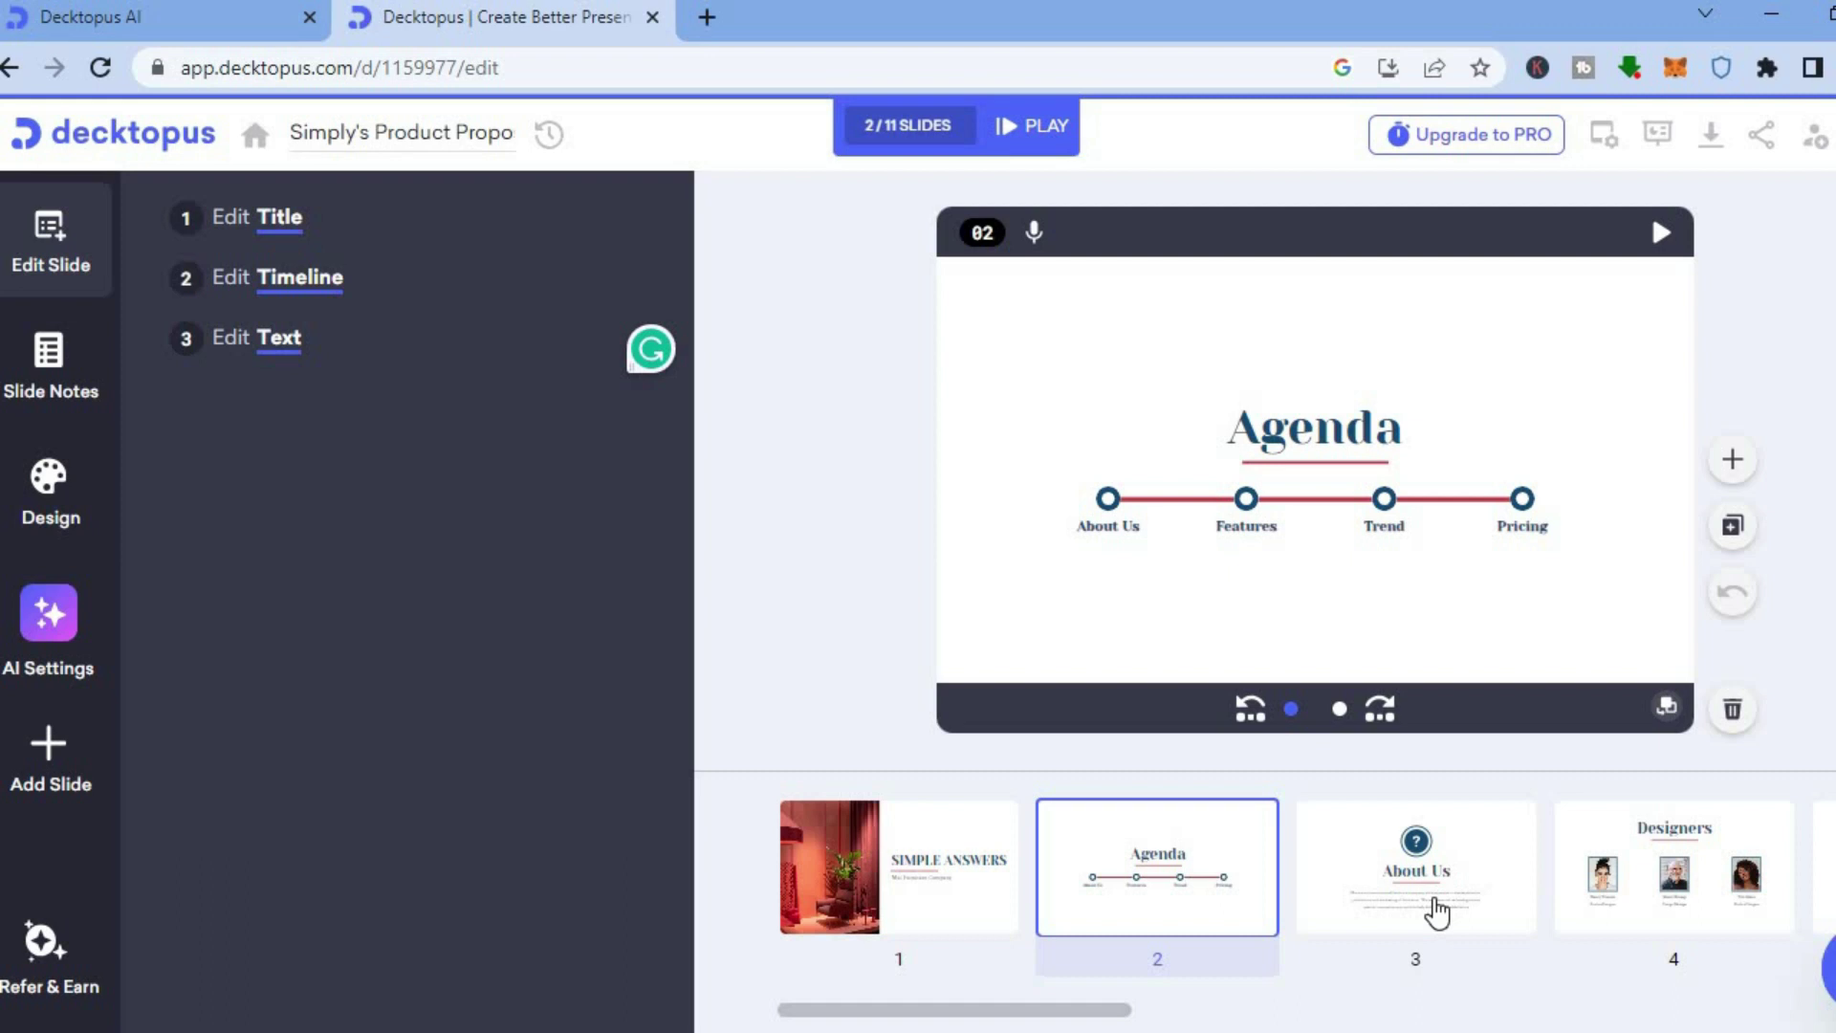
left_click(1320, 435)
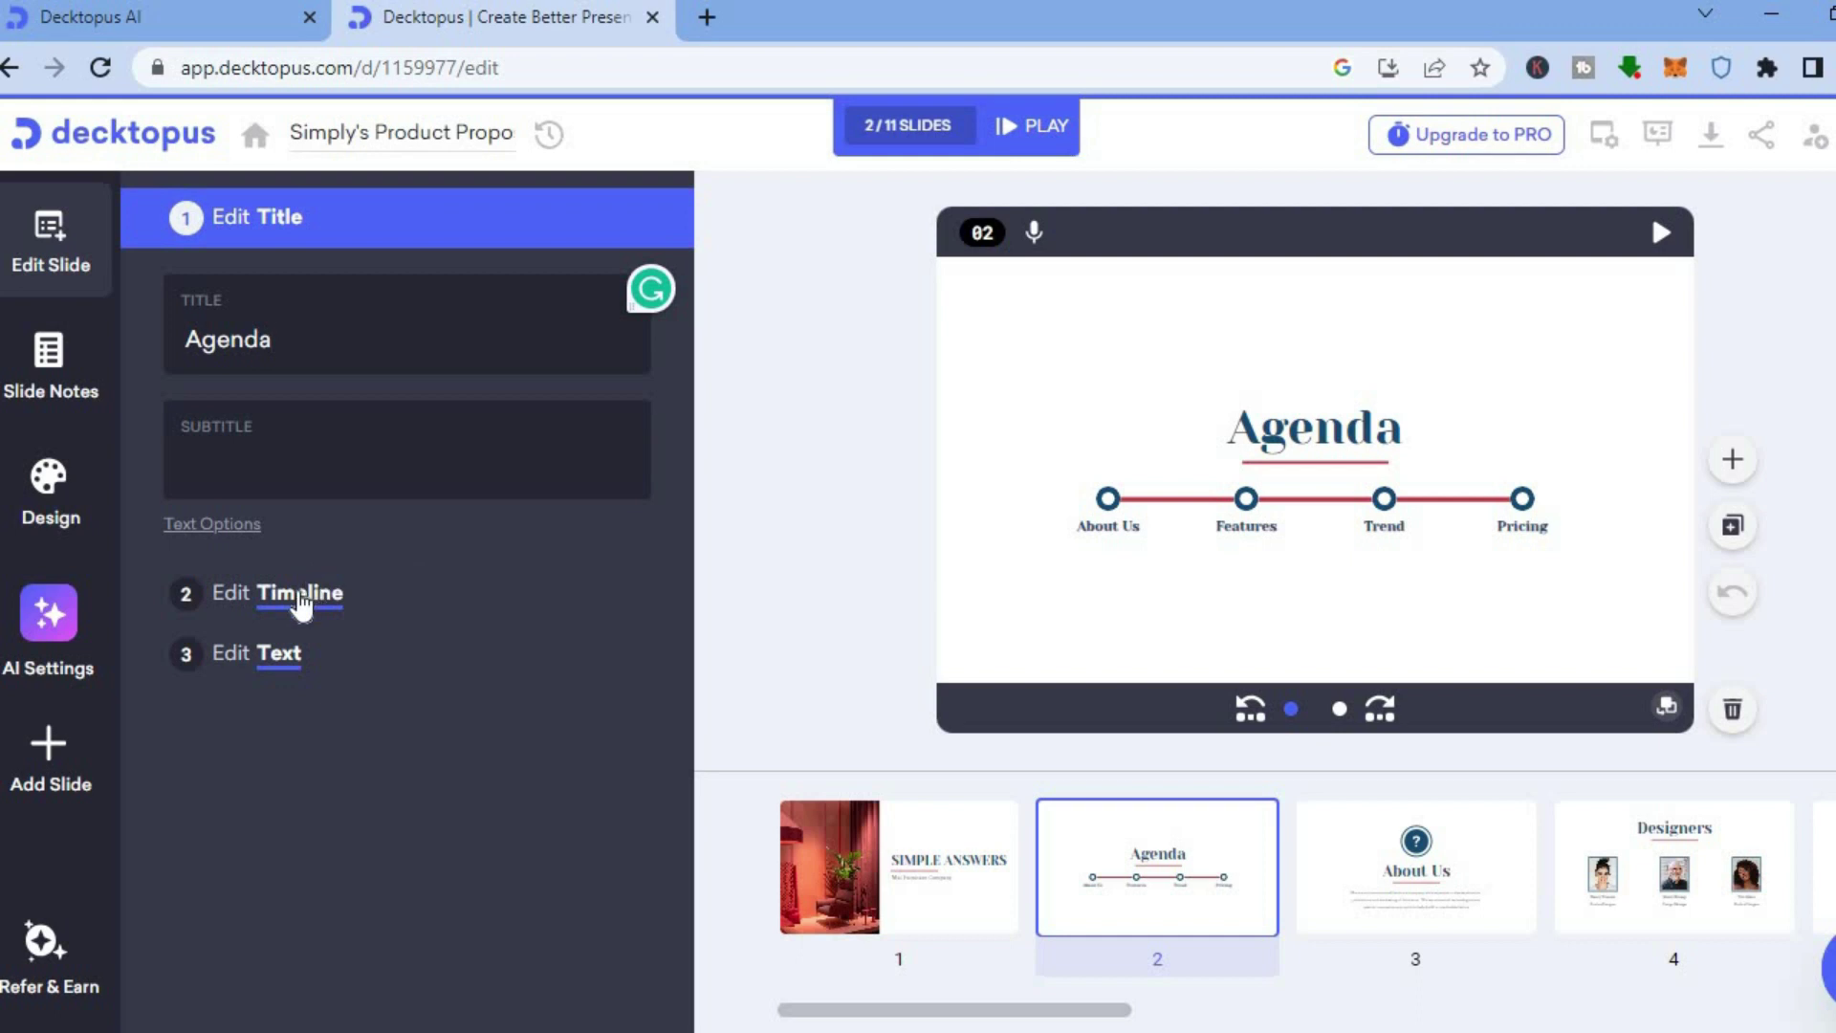
left_click(298, 600)
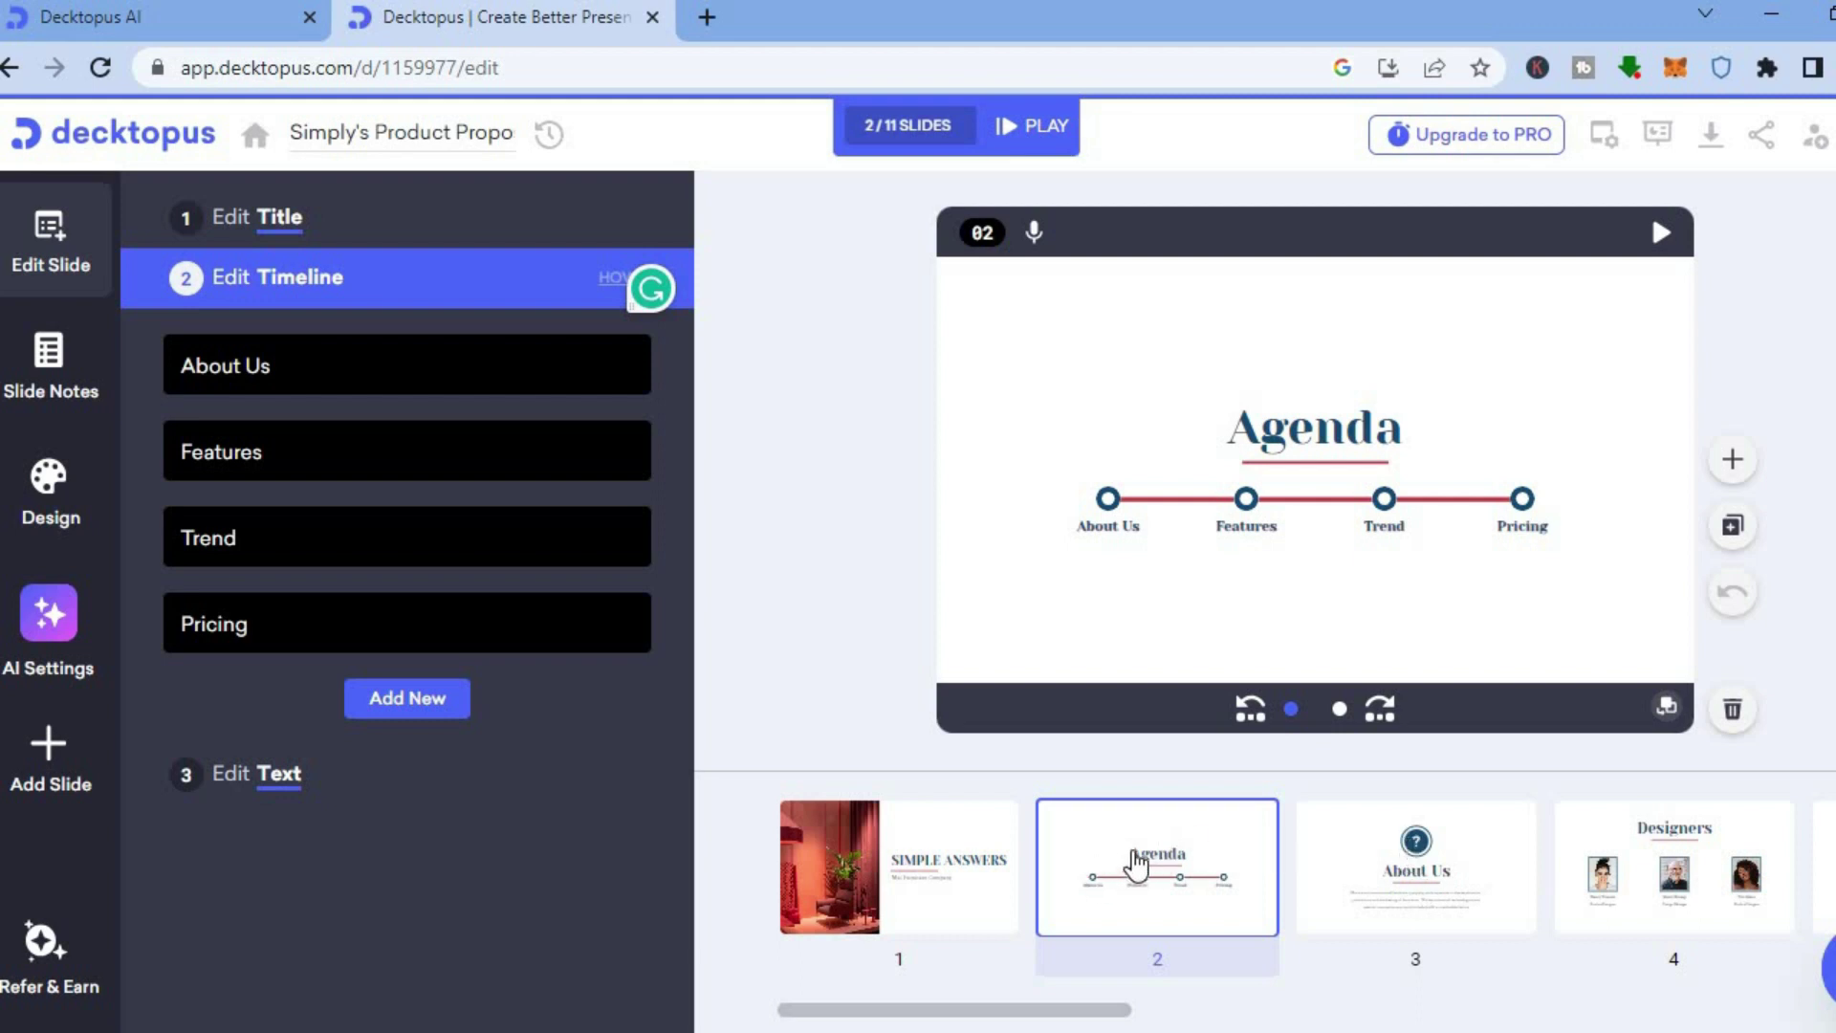
- Drag About Us ahead of Agenda, then check its voice narration options and paragraph text
left_click(1389, 896)
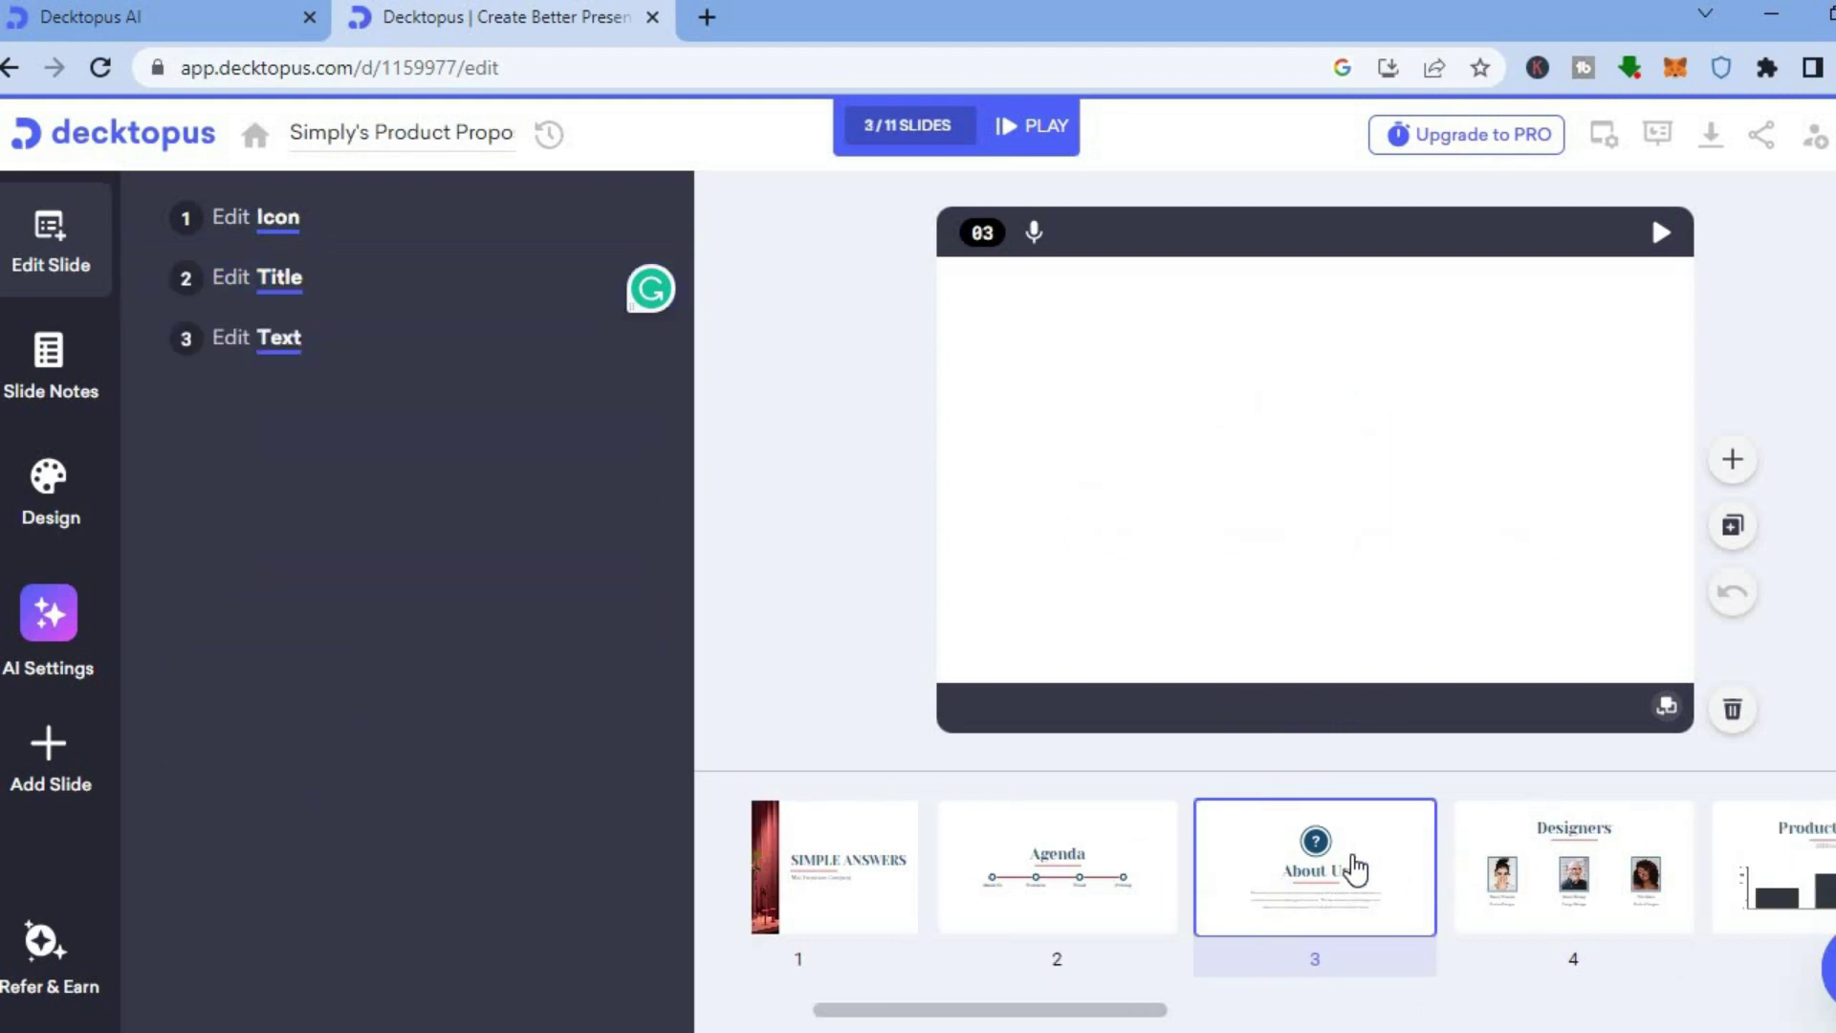
left_click_drag(1185, 855, 1047, 862)
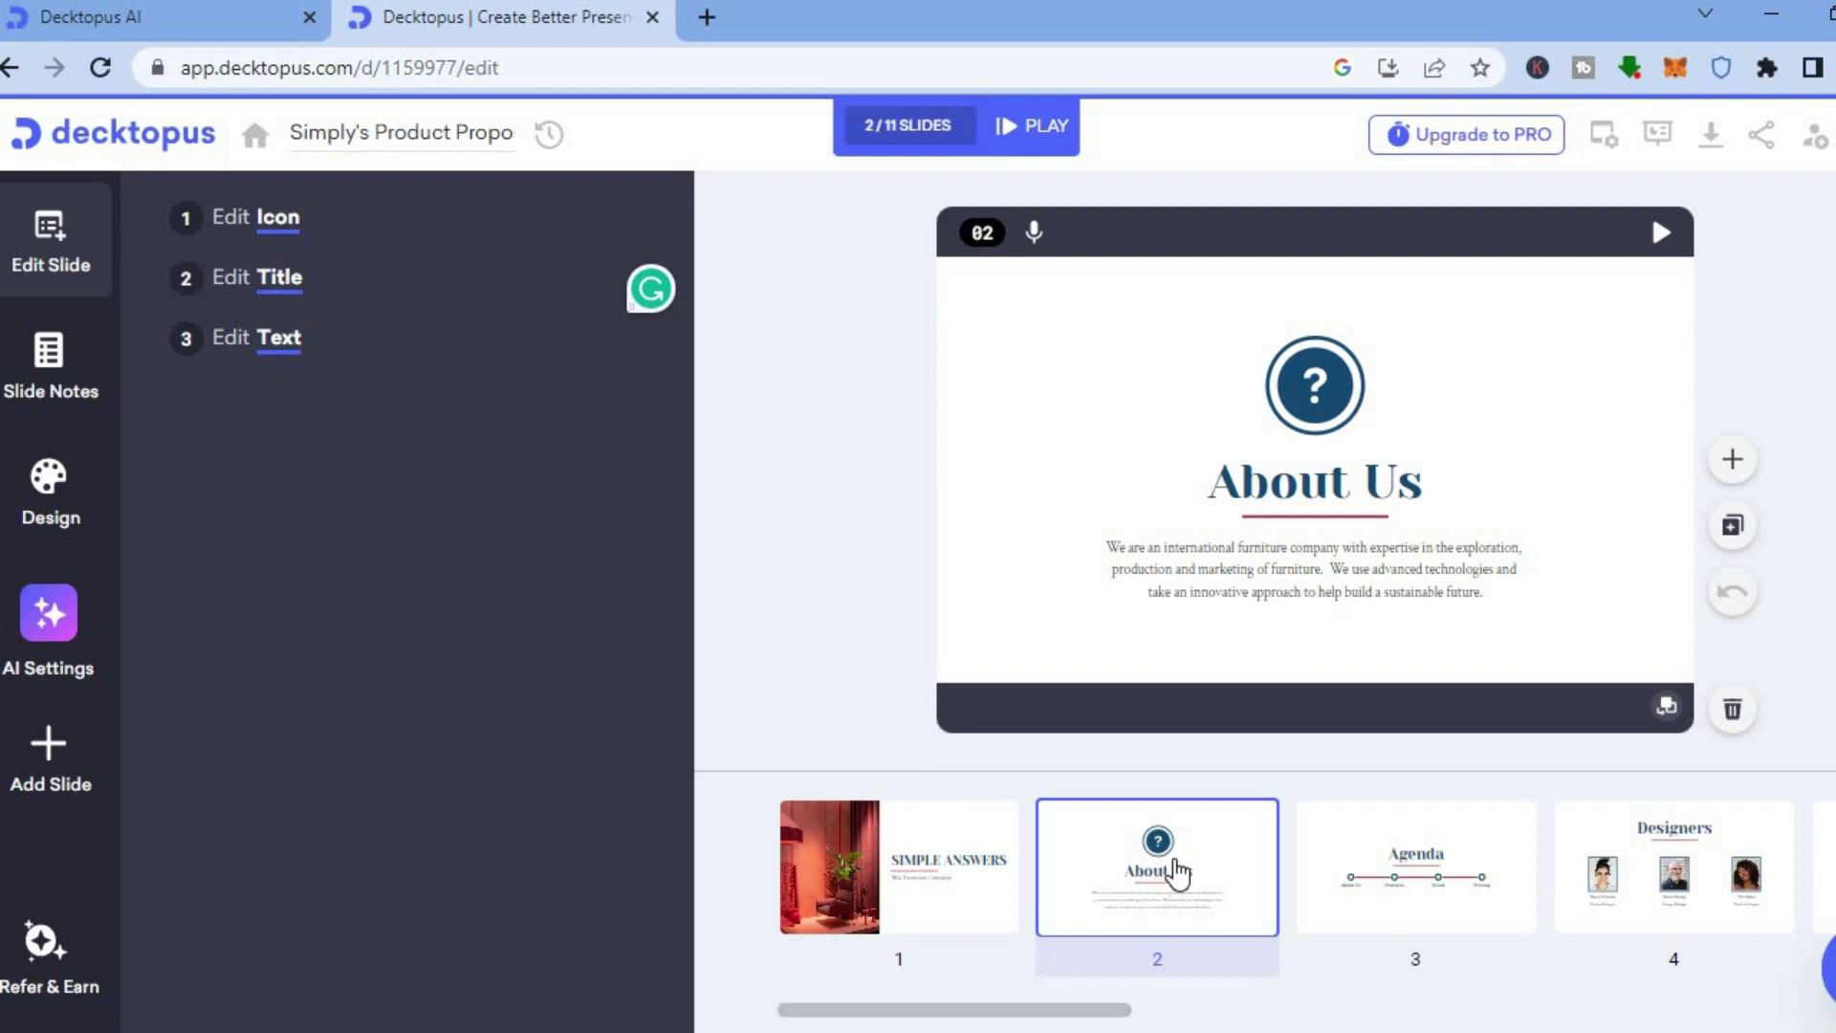
left_click(1036, 233)
left_click(1036, 234)
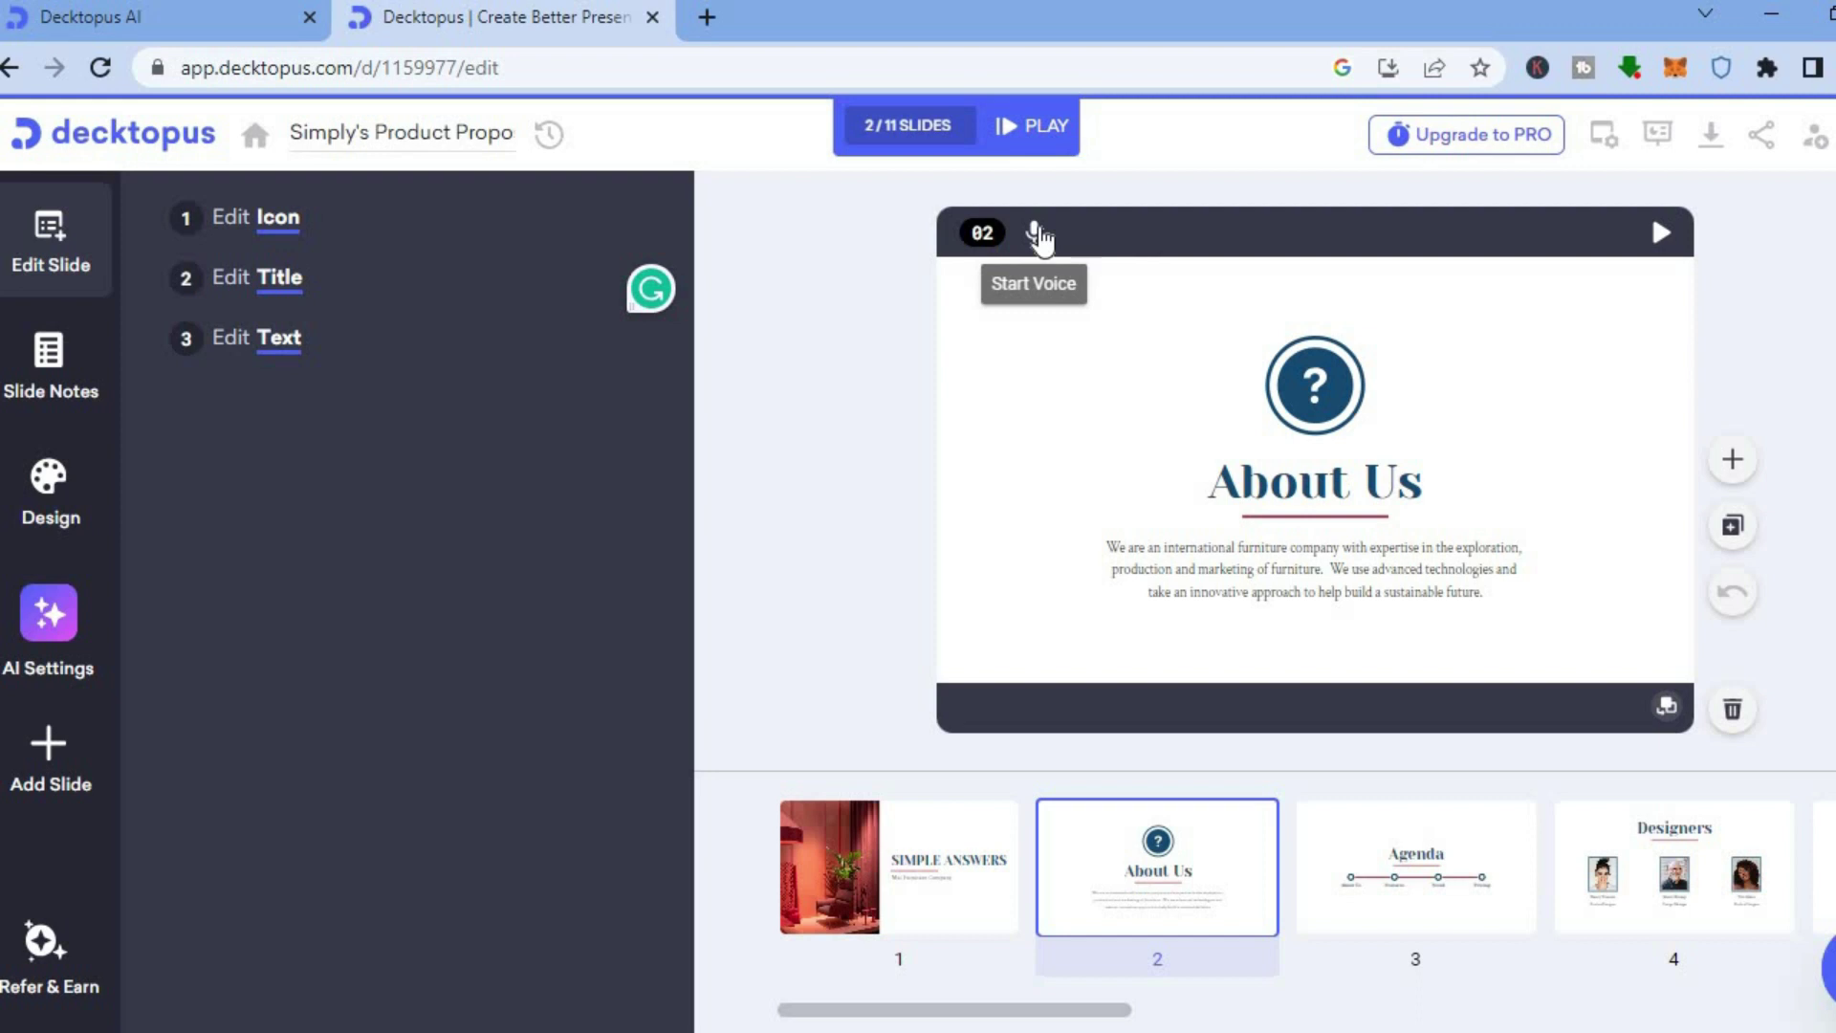
left_click(1037, 234)
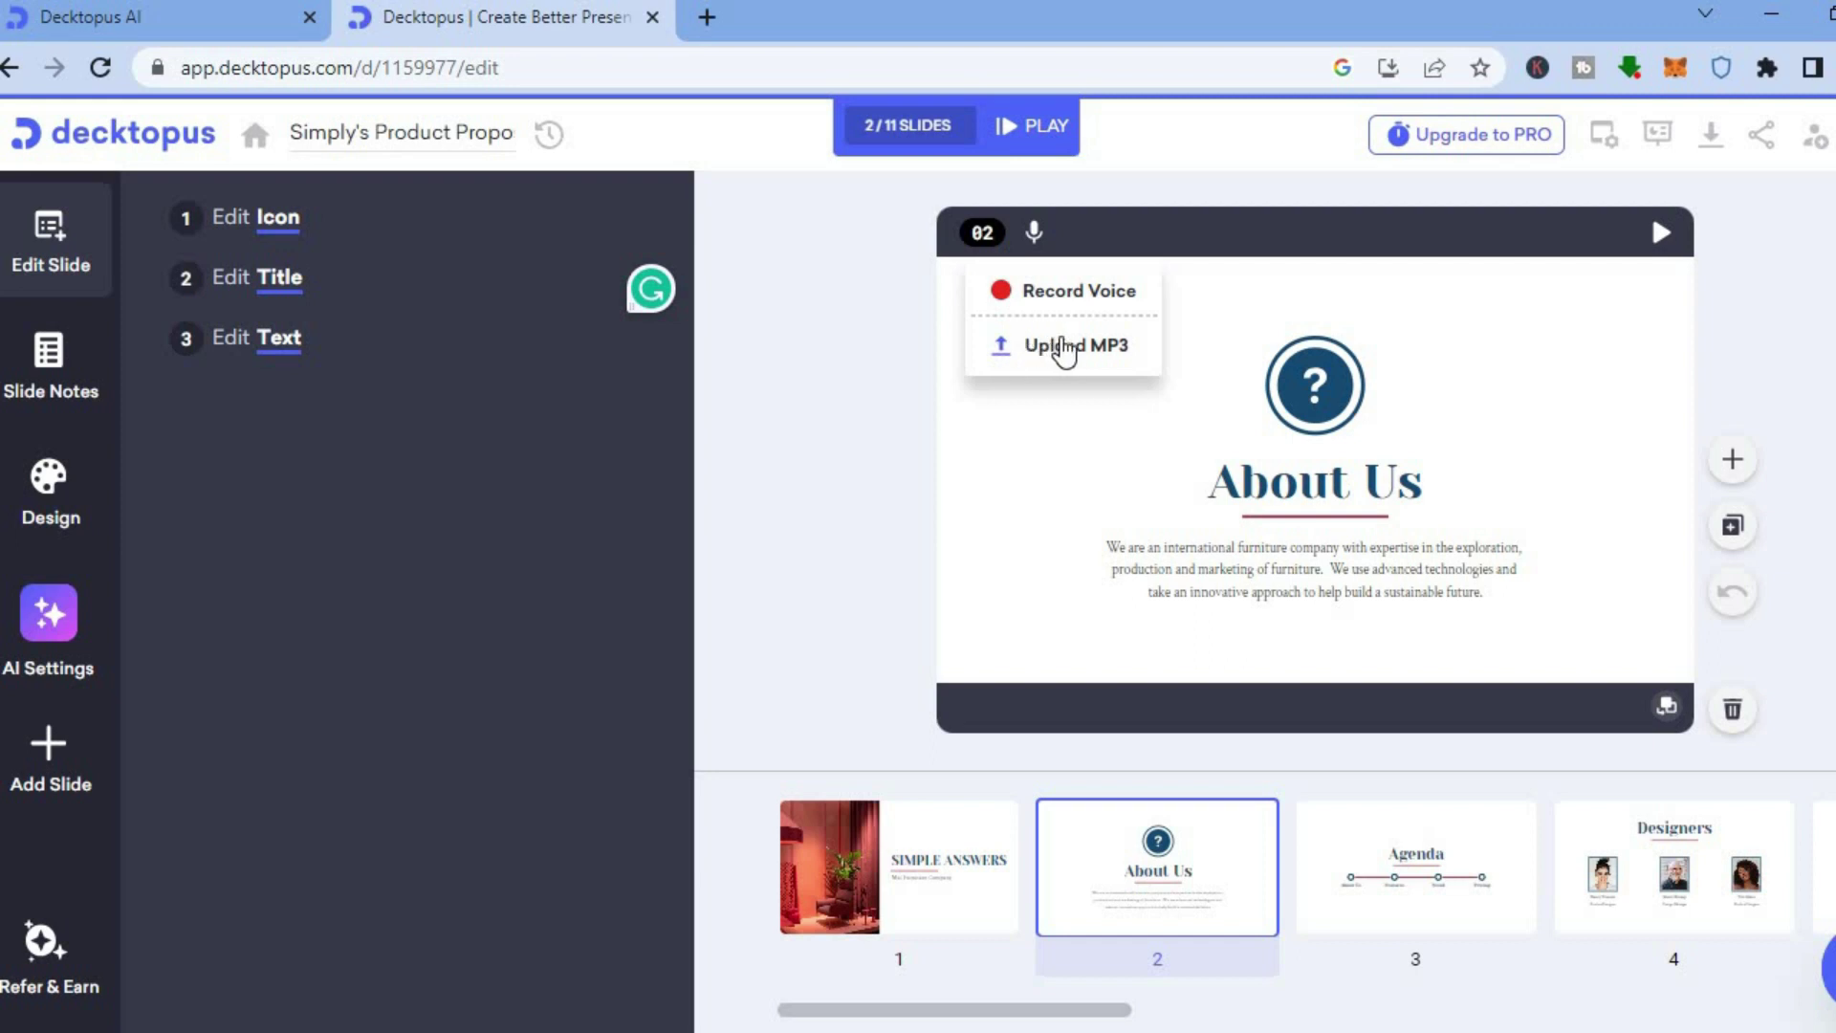
left_click(1166, 569)
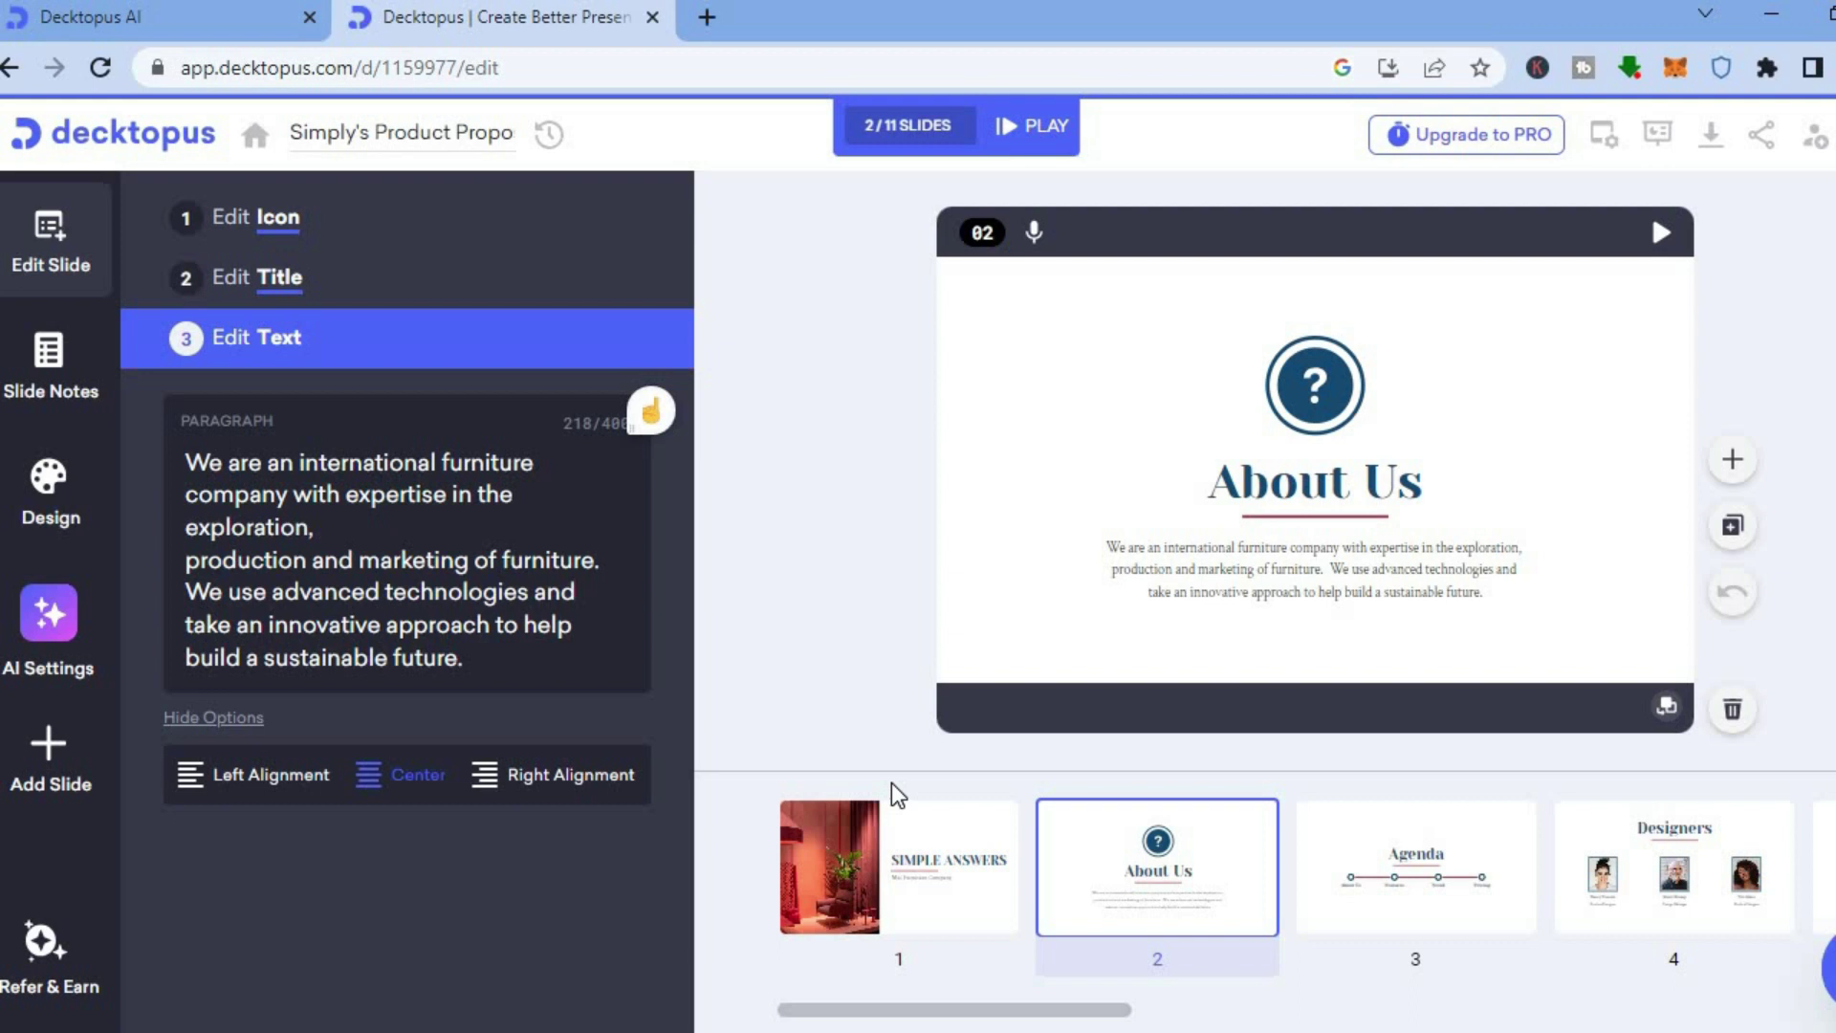
- Play the deck from the SIMPLE ANSWERS cover slide in a new tab, then return to the editor
left_click(870, 828)
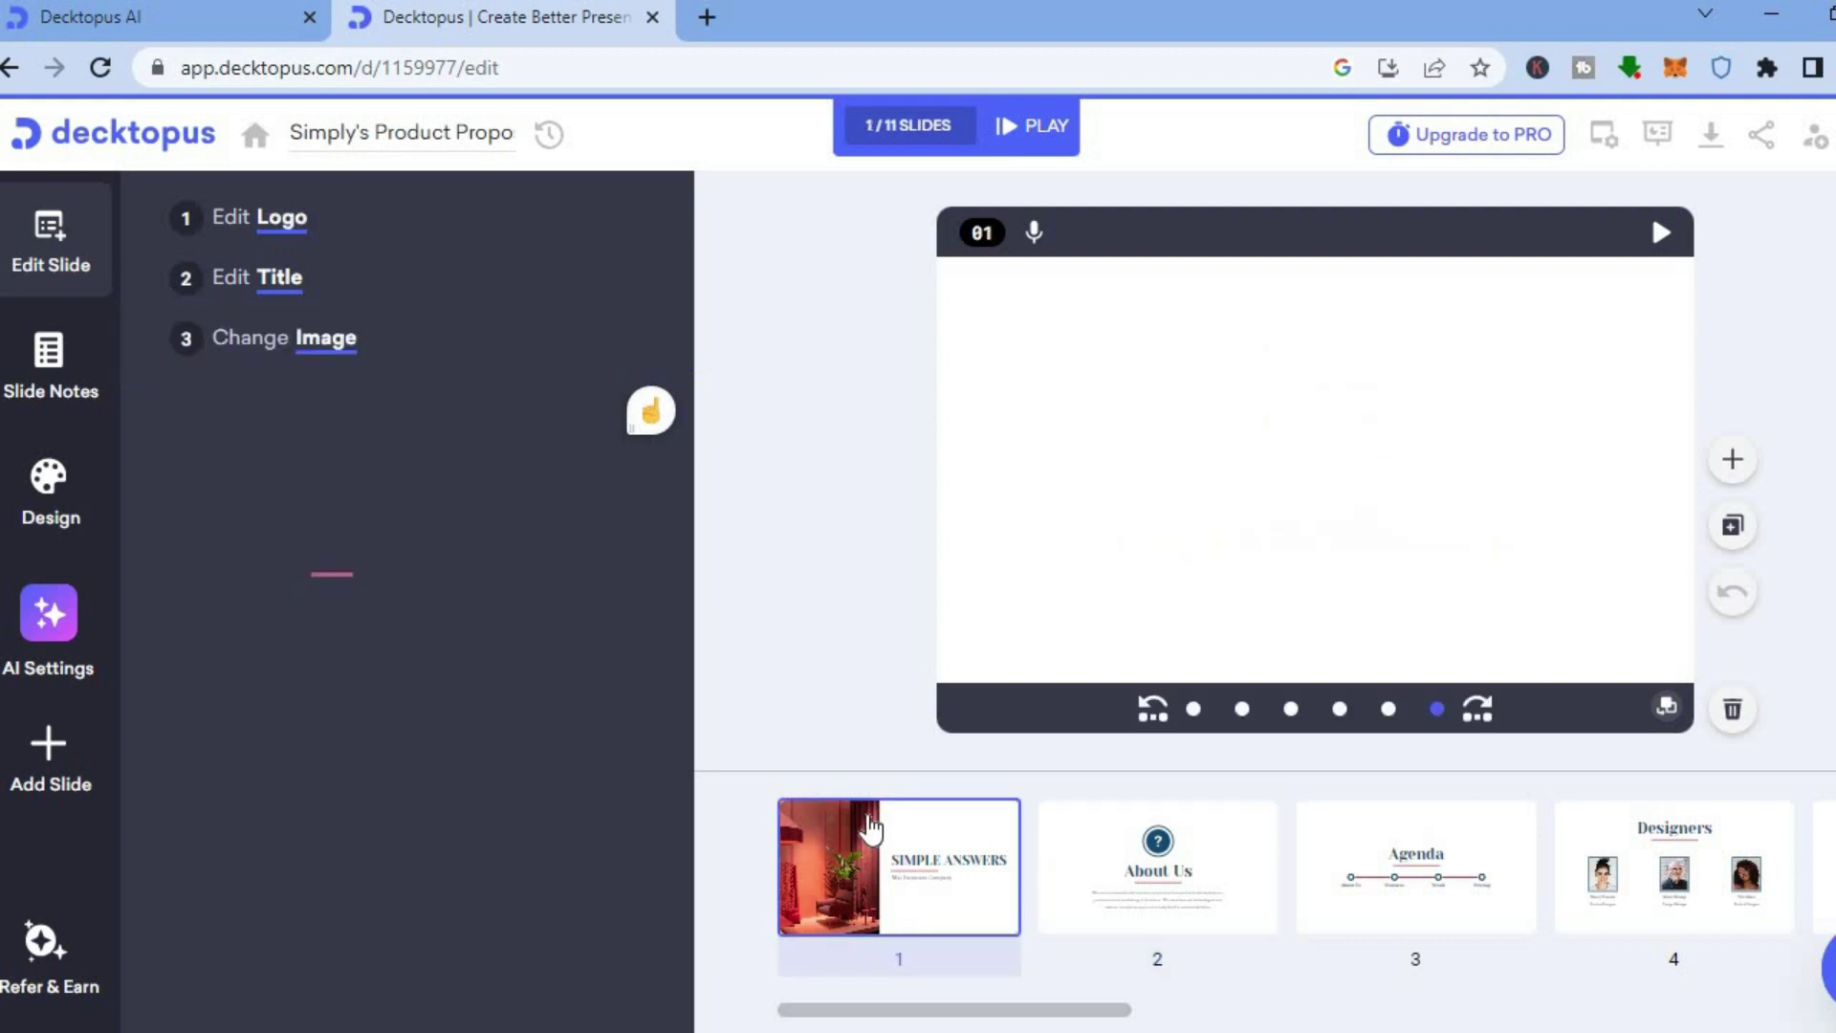
left_click(1008, 125)
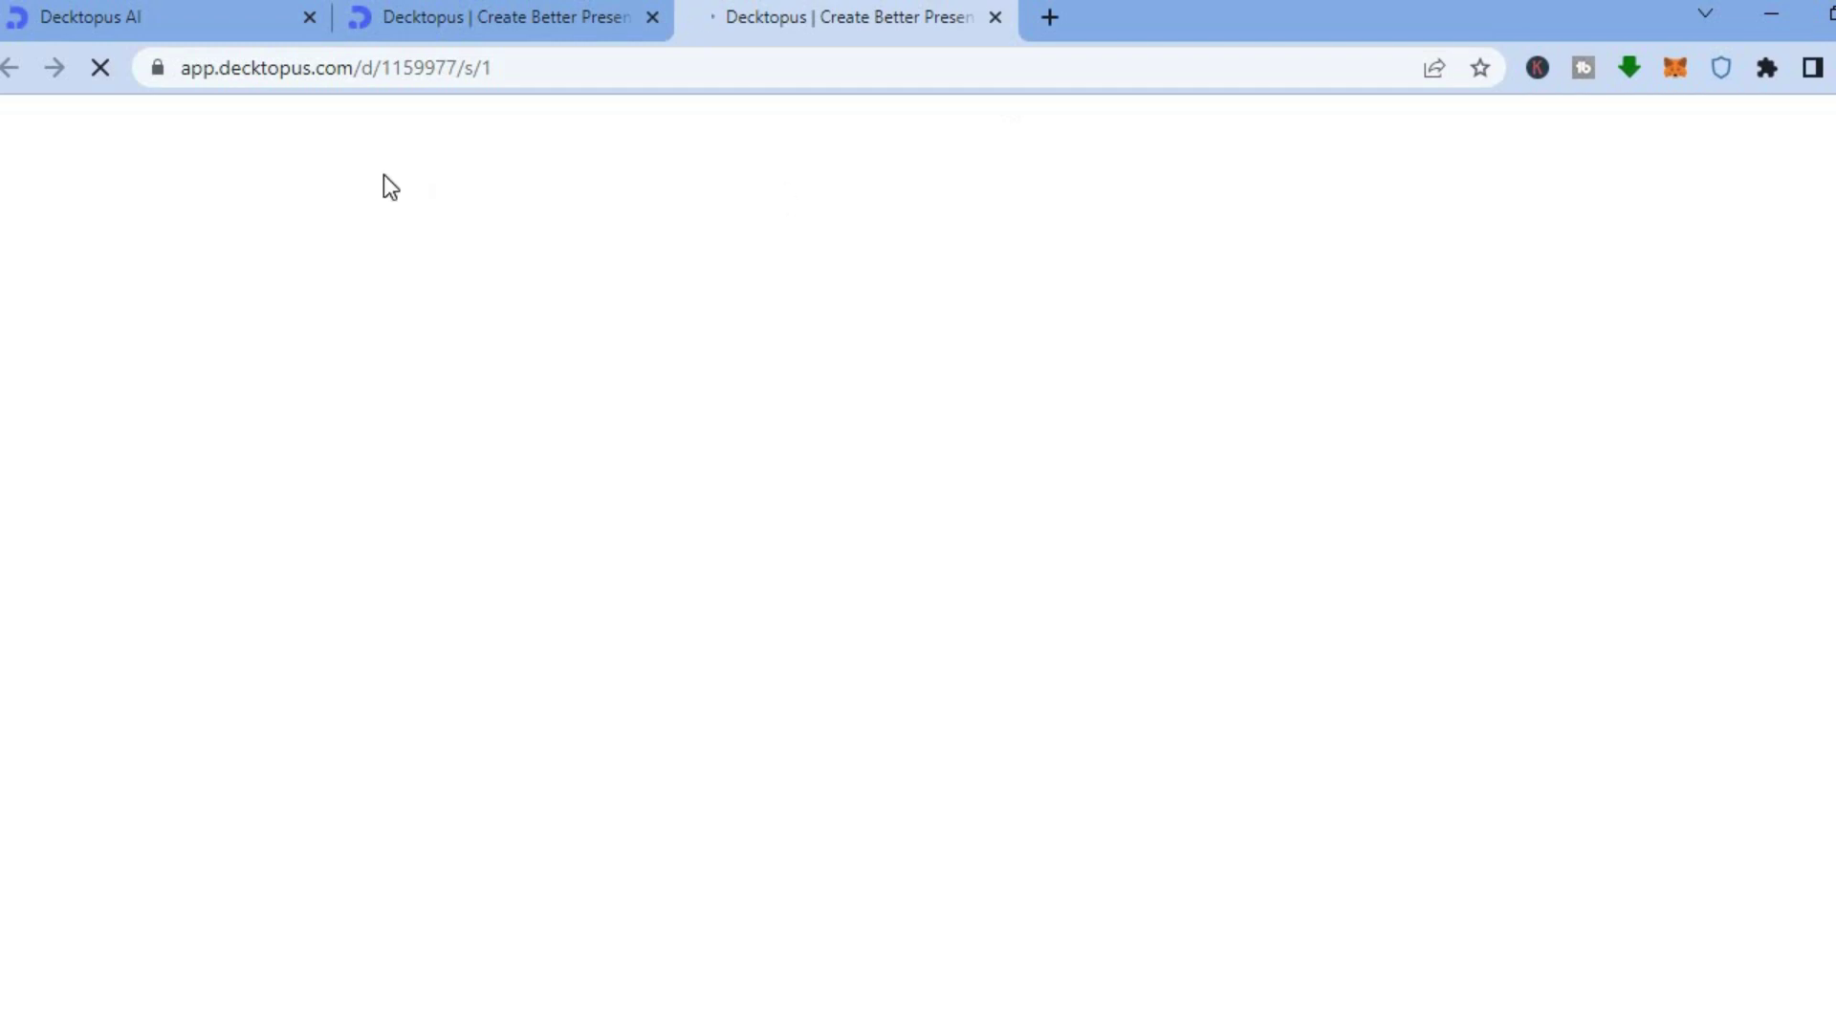
left_click(434, 13)
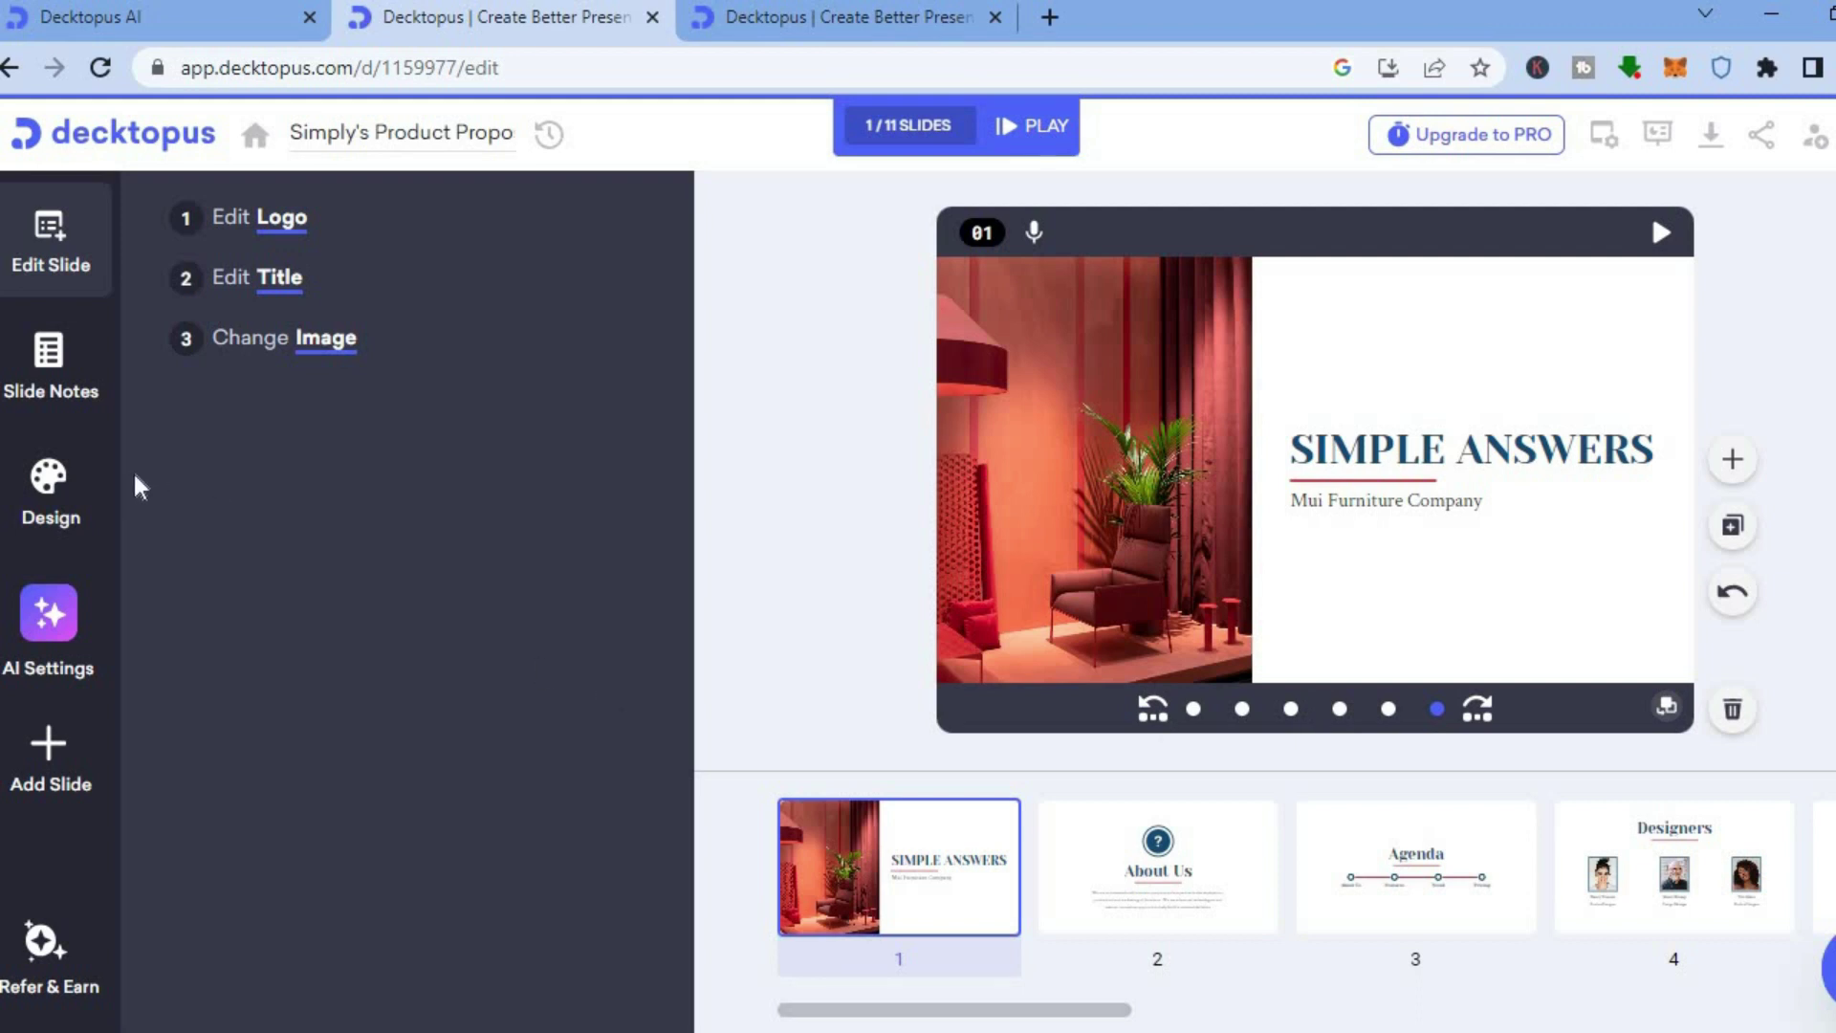
- Try several Design colour palettes and apply the beige and dark green one
left_click(47, 476)
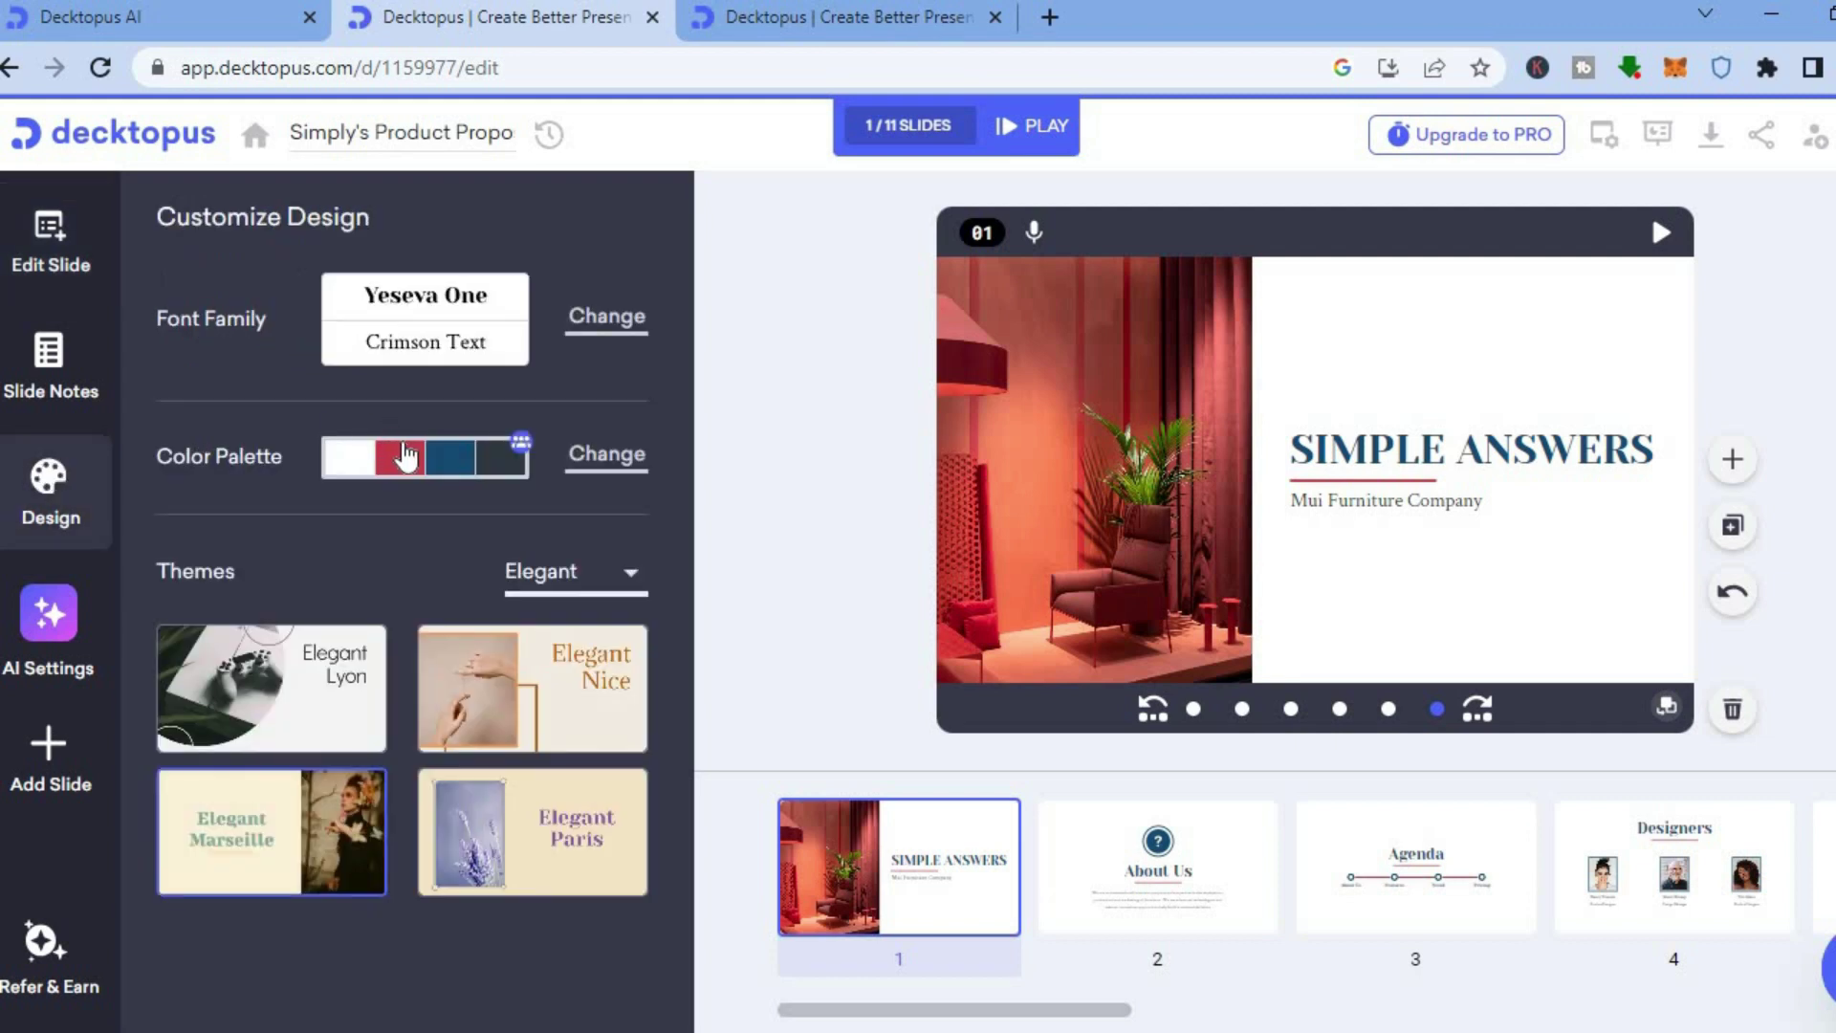
left_click(585, 469)
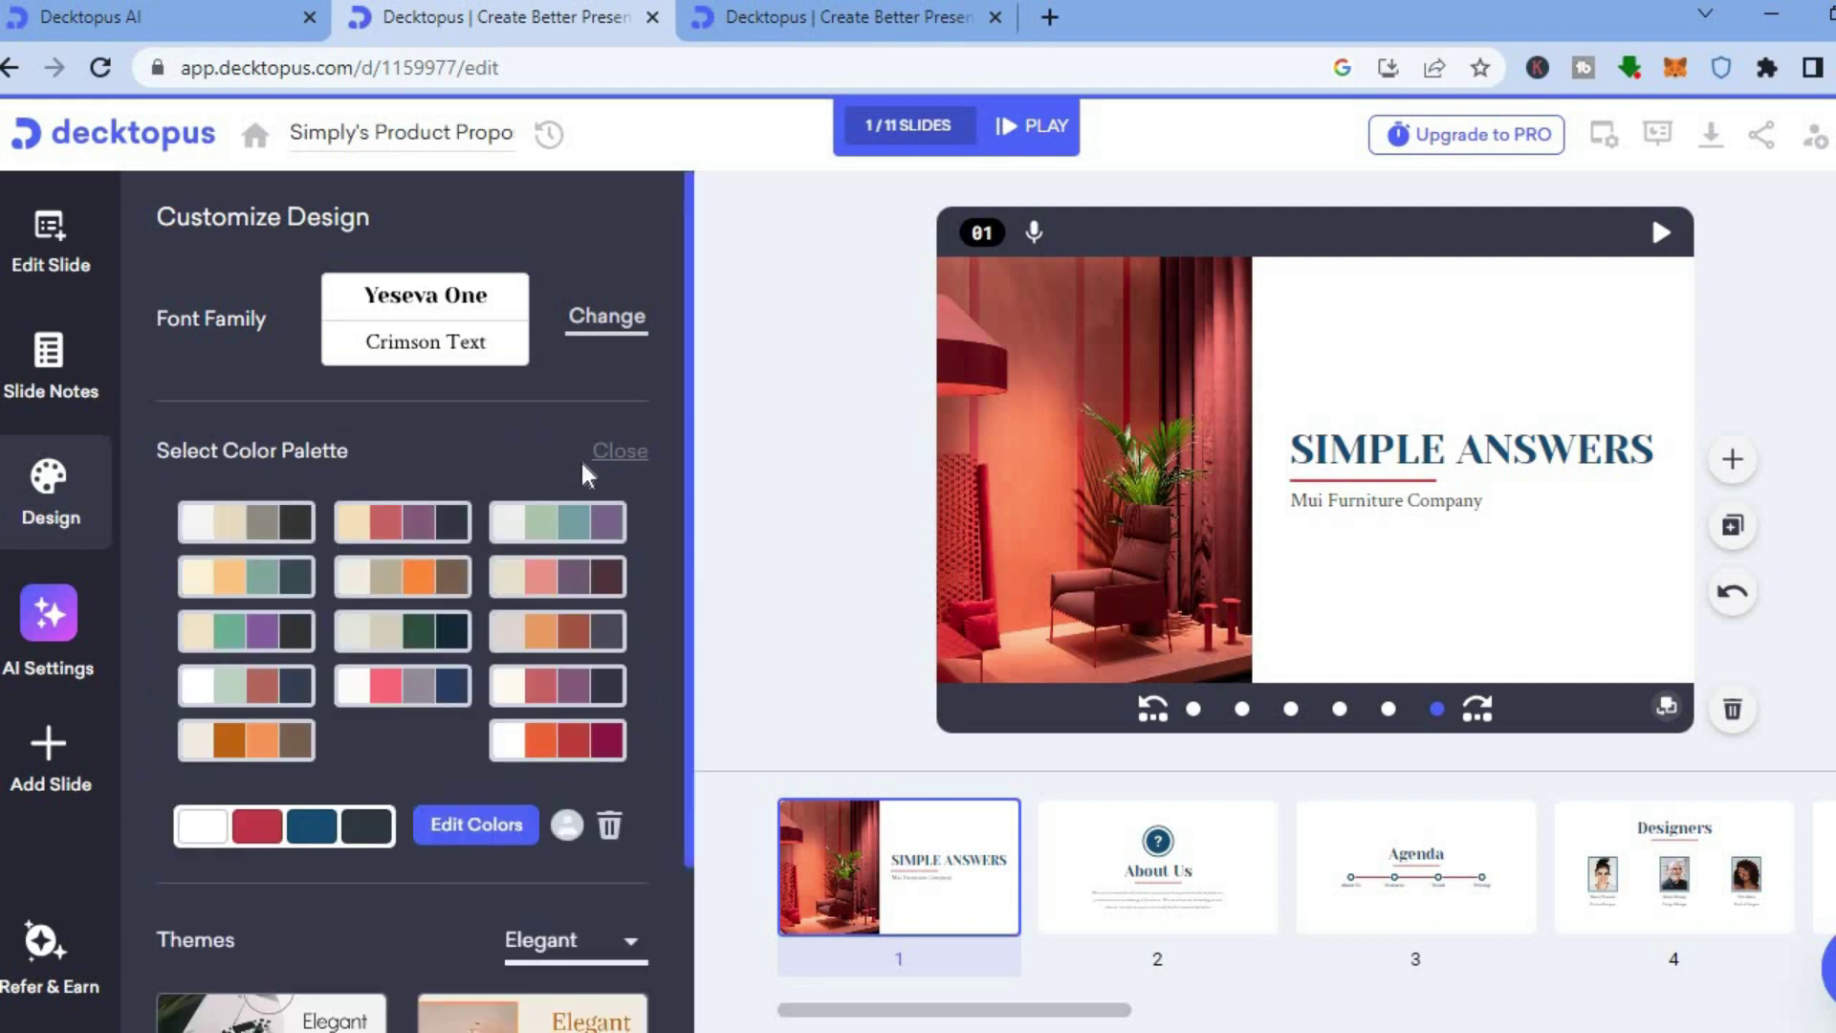
left_click(531, 636)
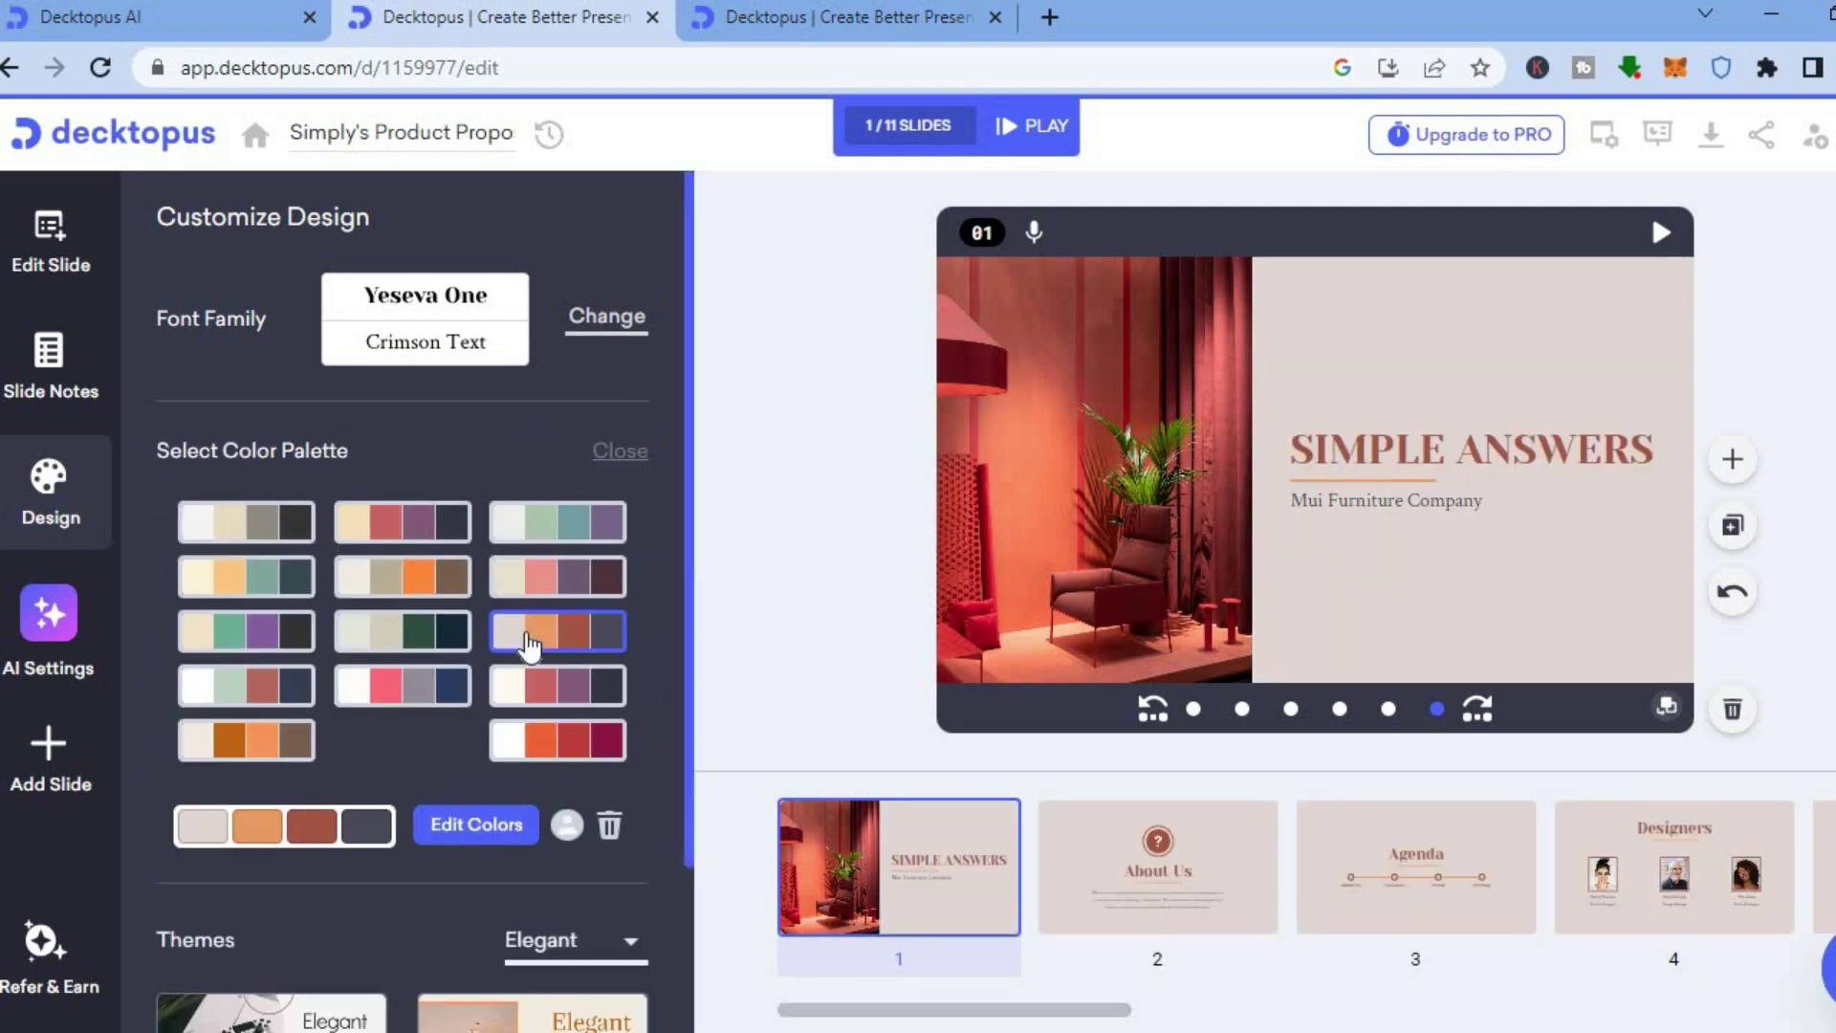
left_click(536, 707)
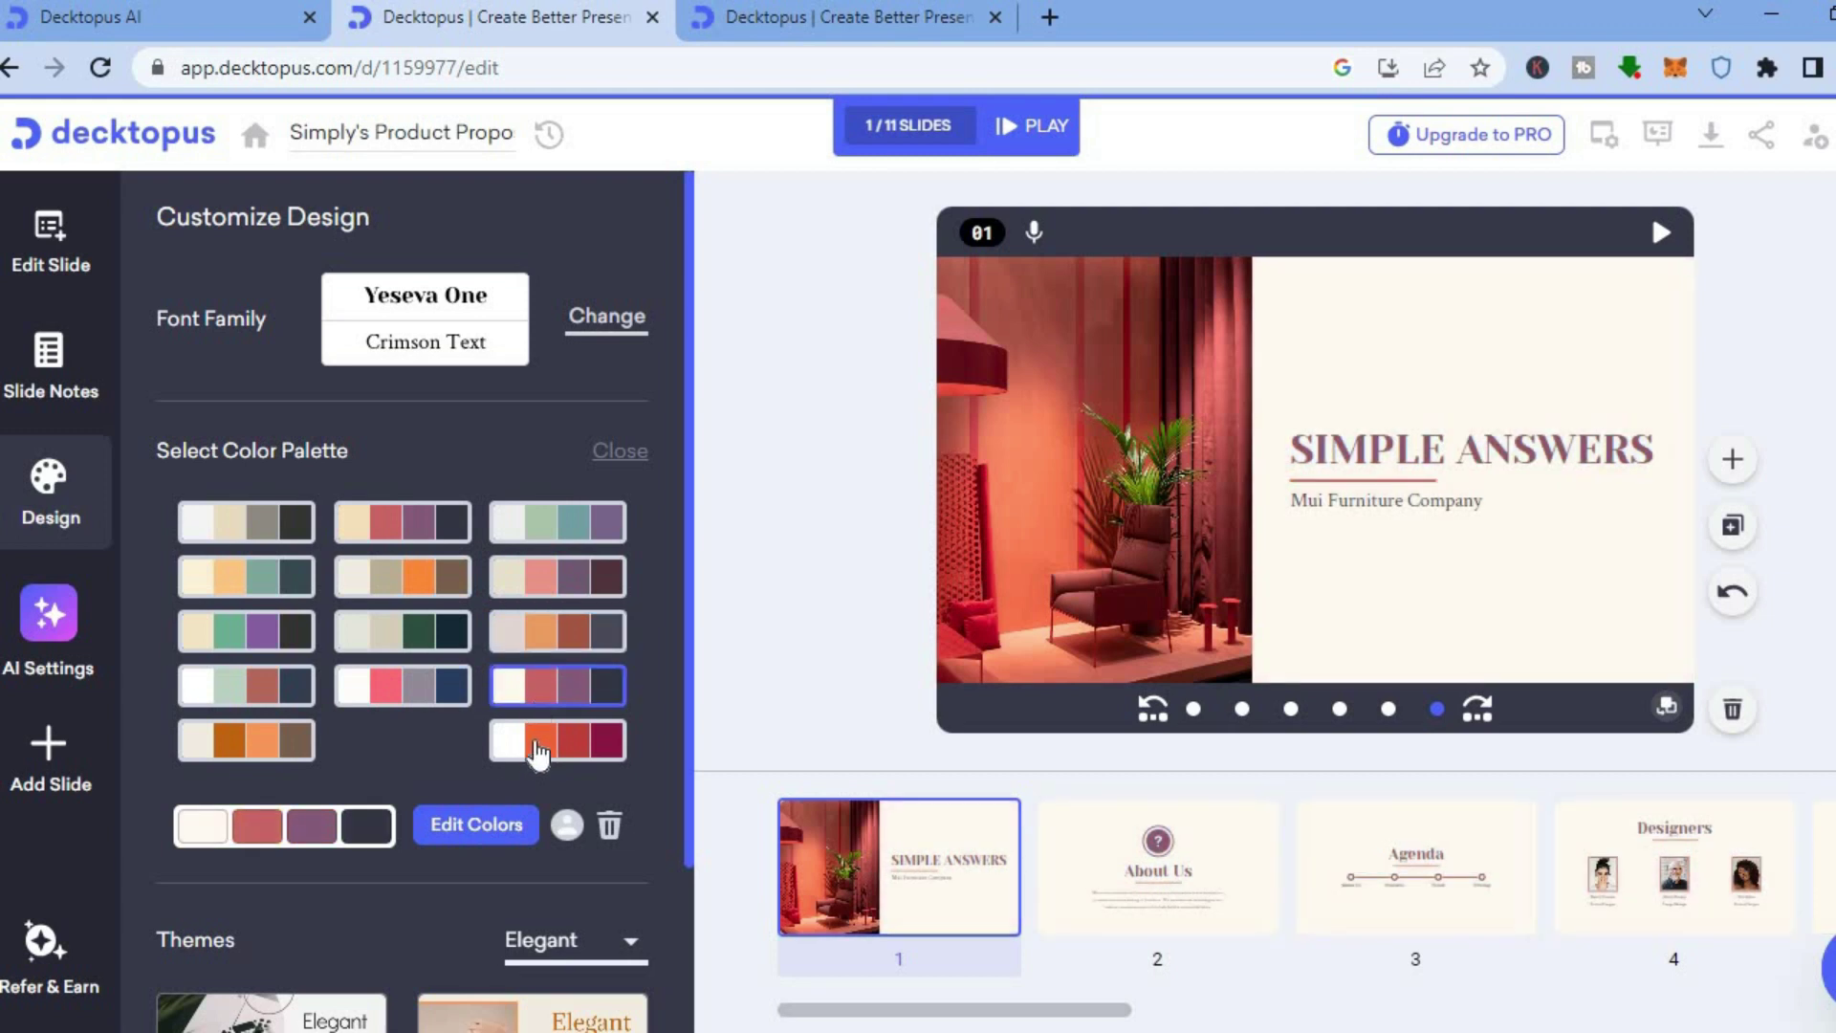
left_click(538, 753)
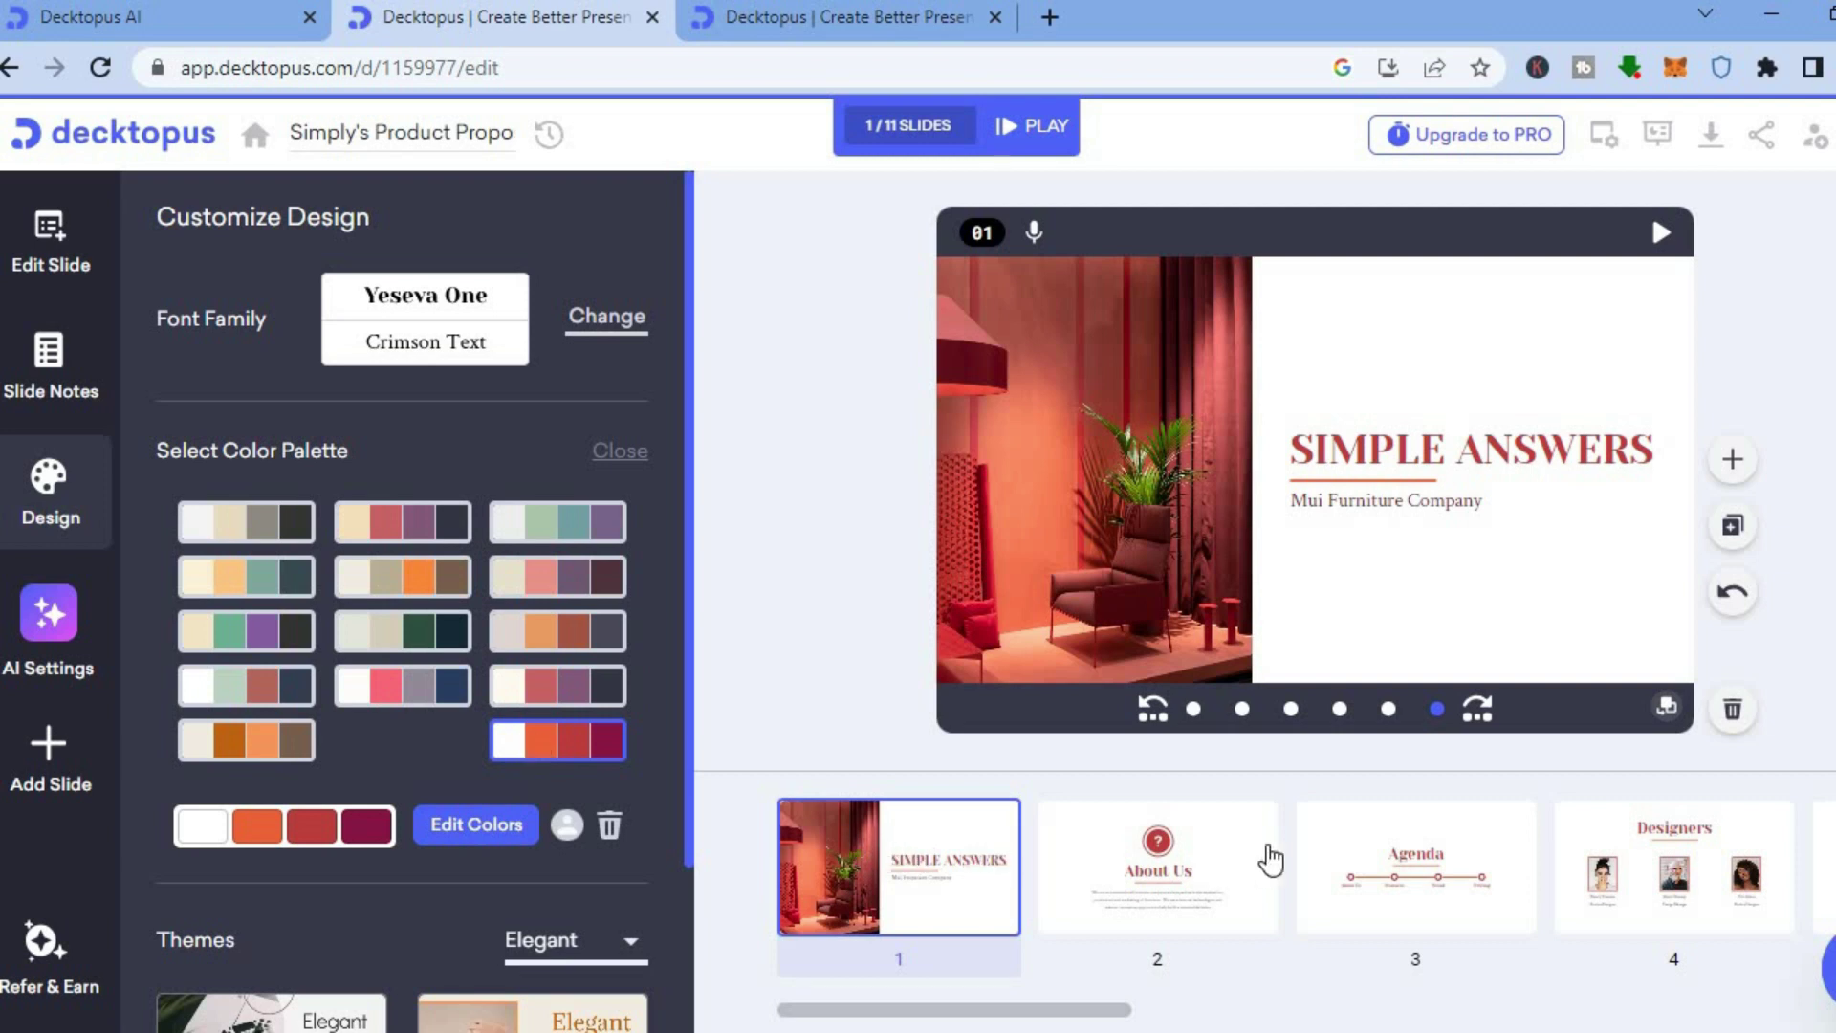
left_click(437, 646)
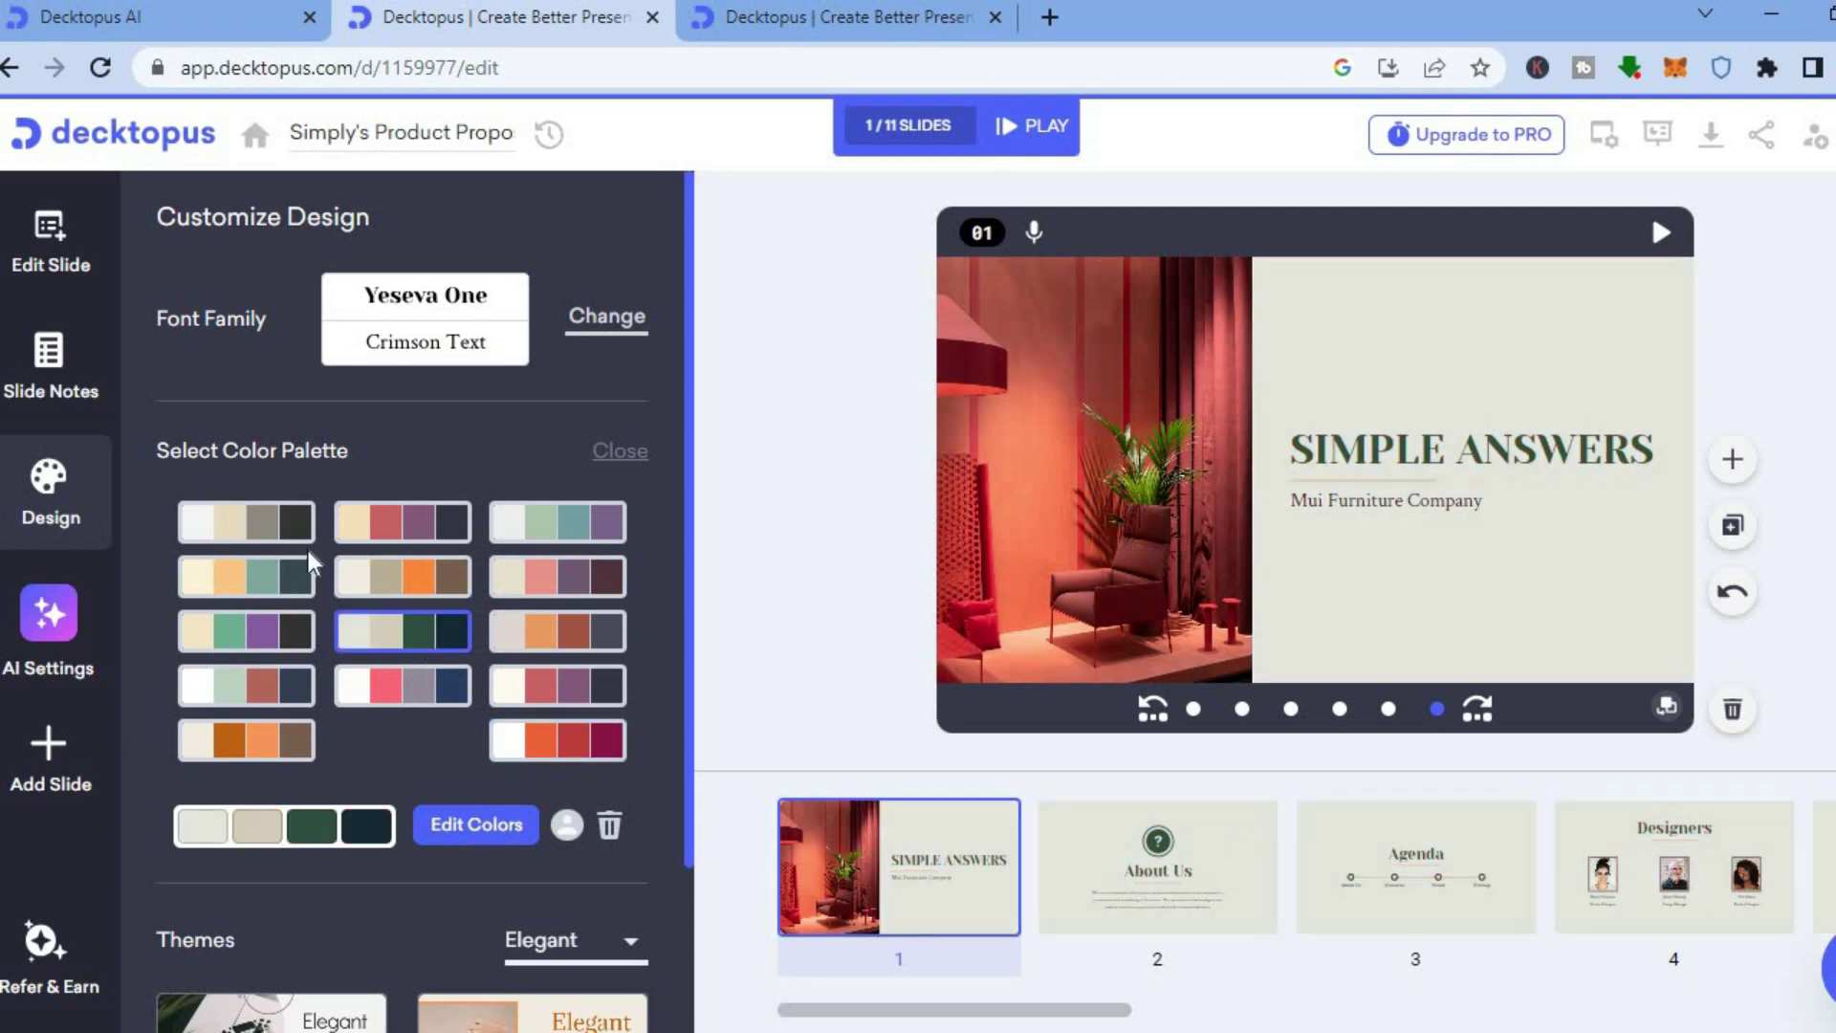
left_click(421, 300)
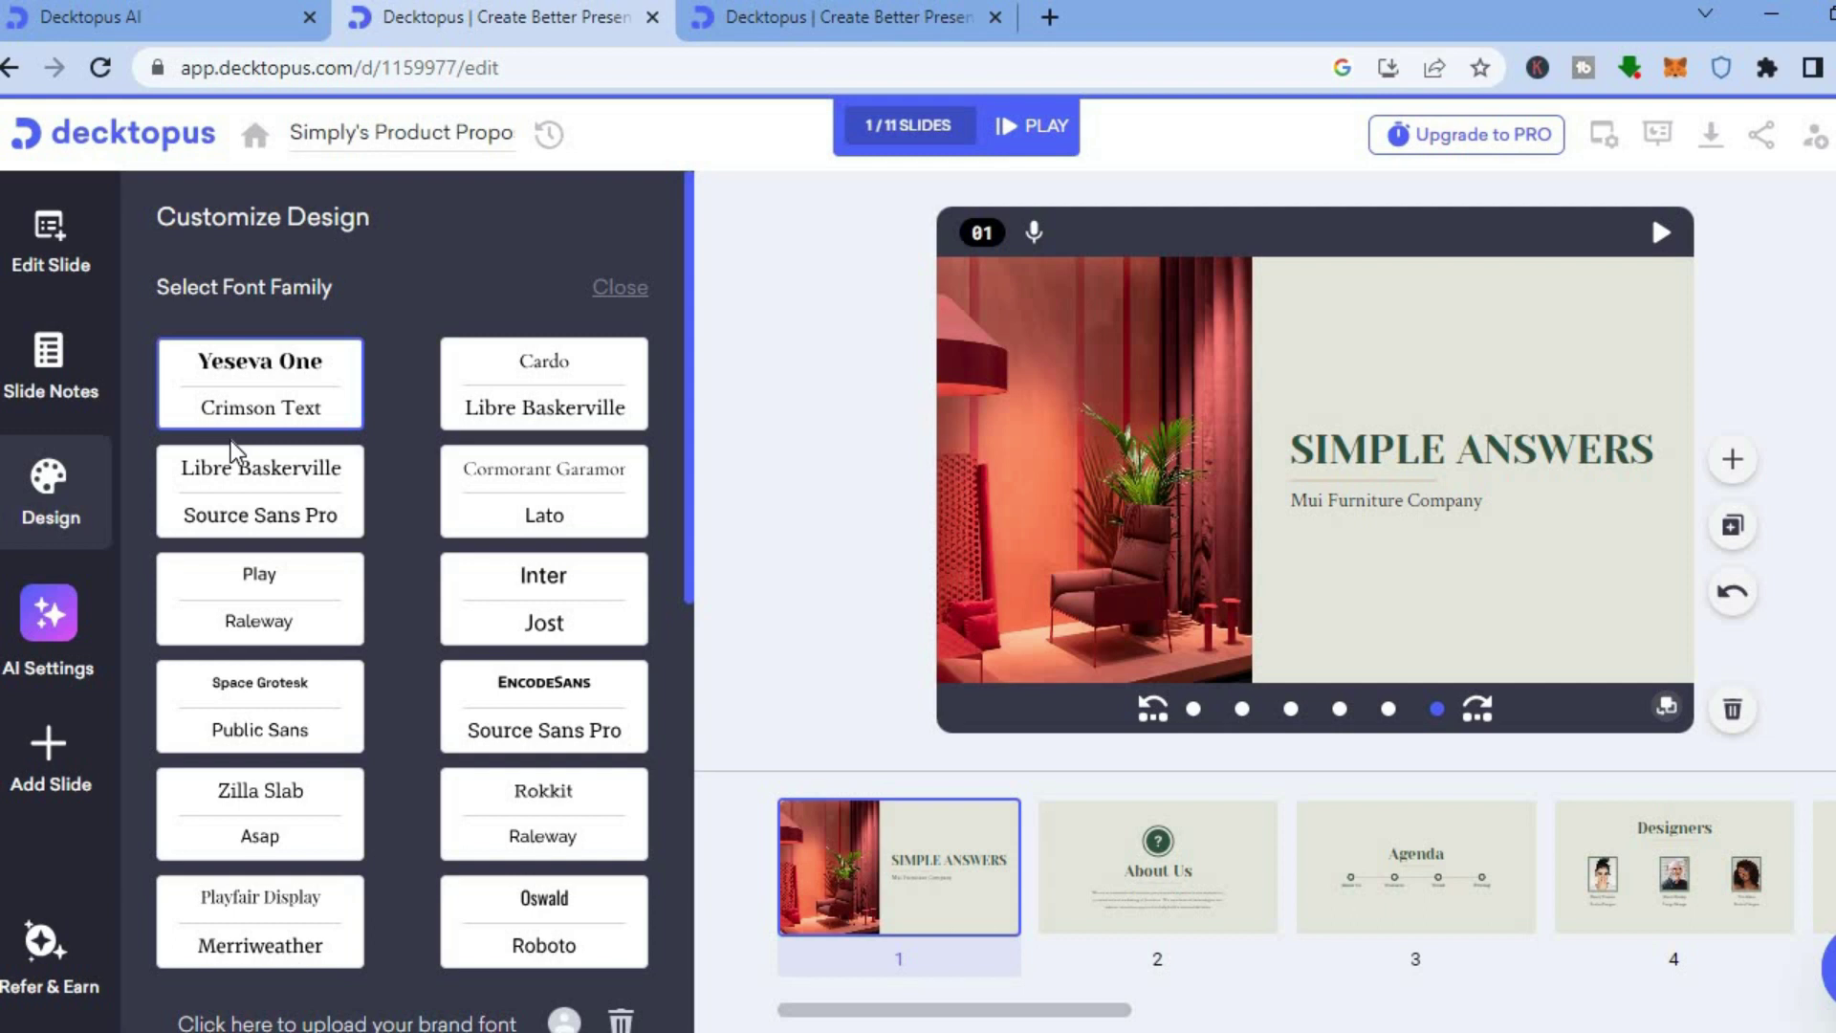
- Switch the deck fonts to the Inter/Jost pairing and show the cover slide's notes
left_click(545, 612)
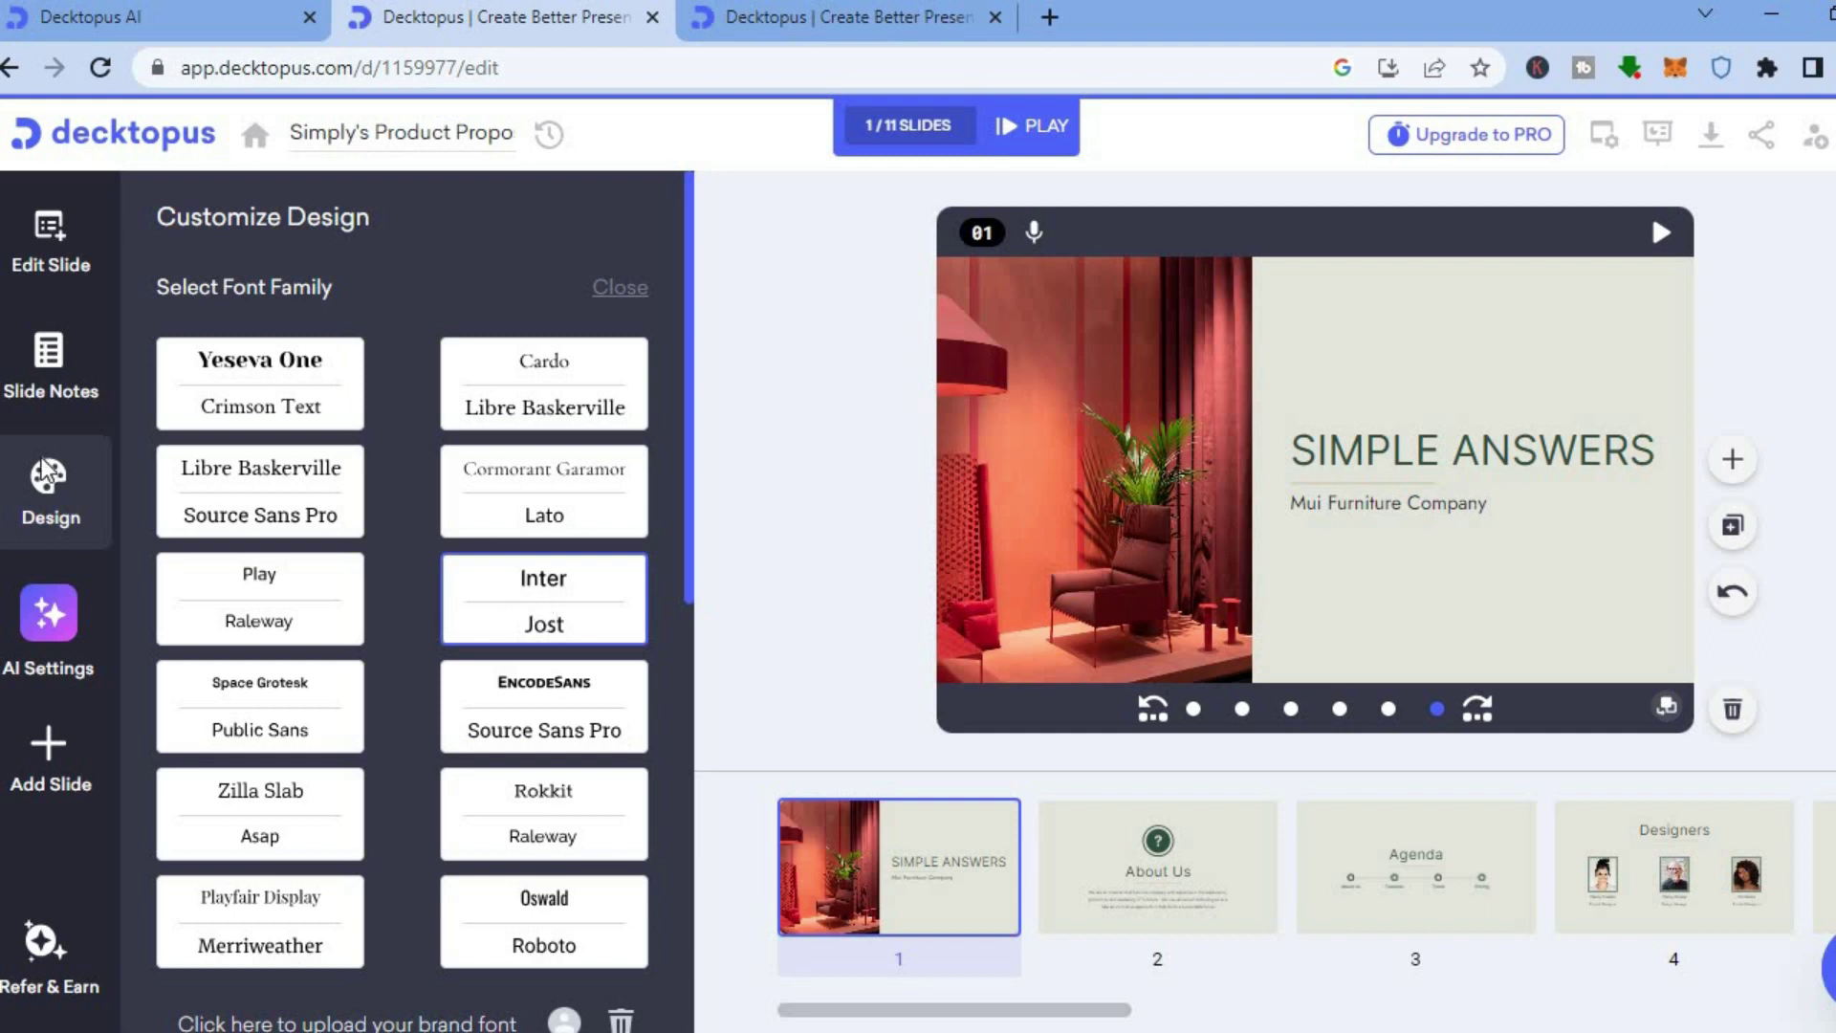
left_click(38, 364)
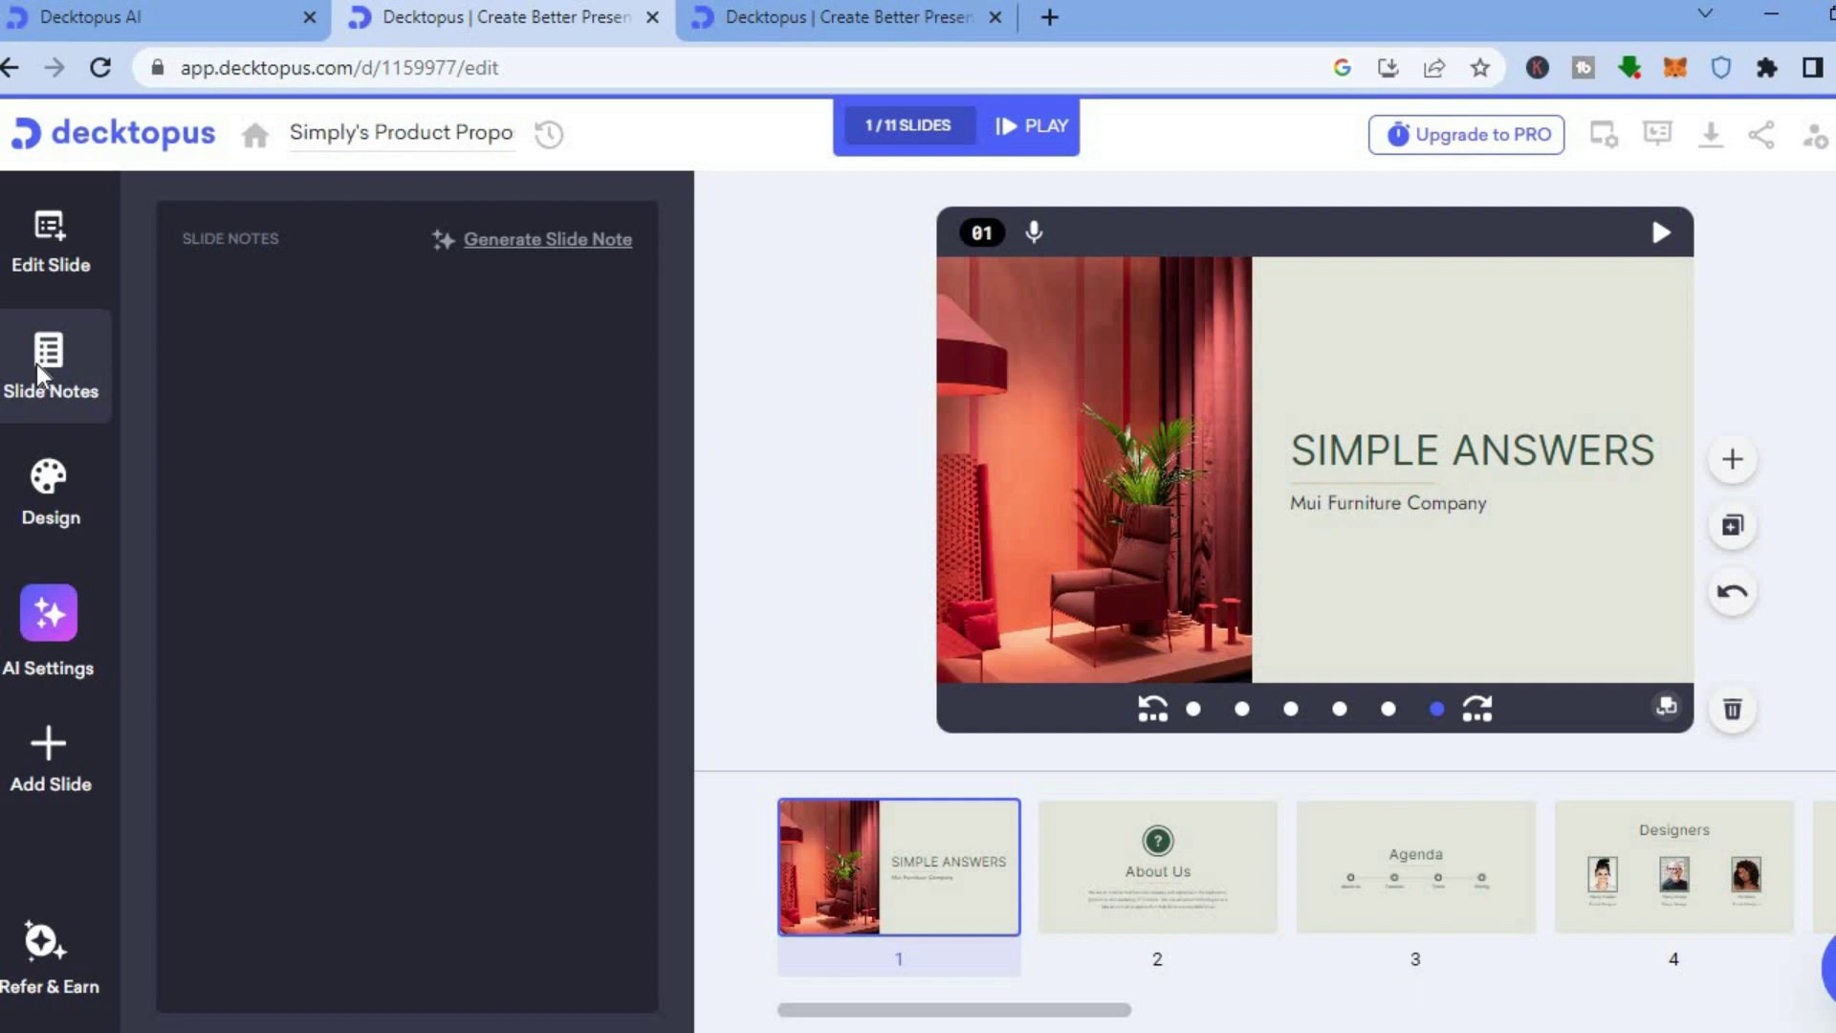
- Leave the Slide Notes box, return to Edit Slide, and reveal the Download PDF / Download PPT options
left_click(274, 380)
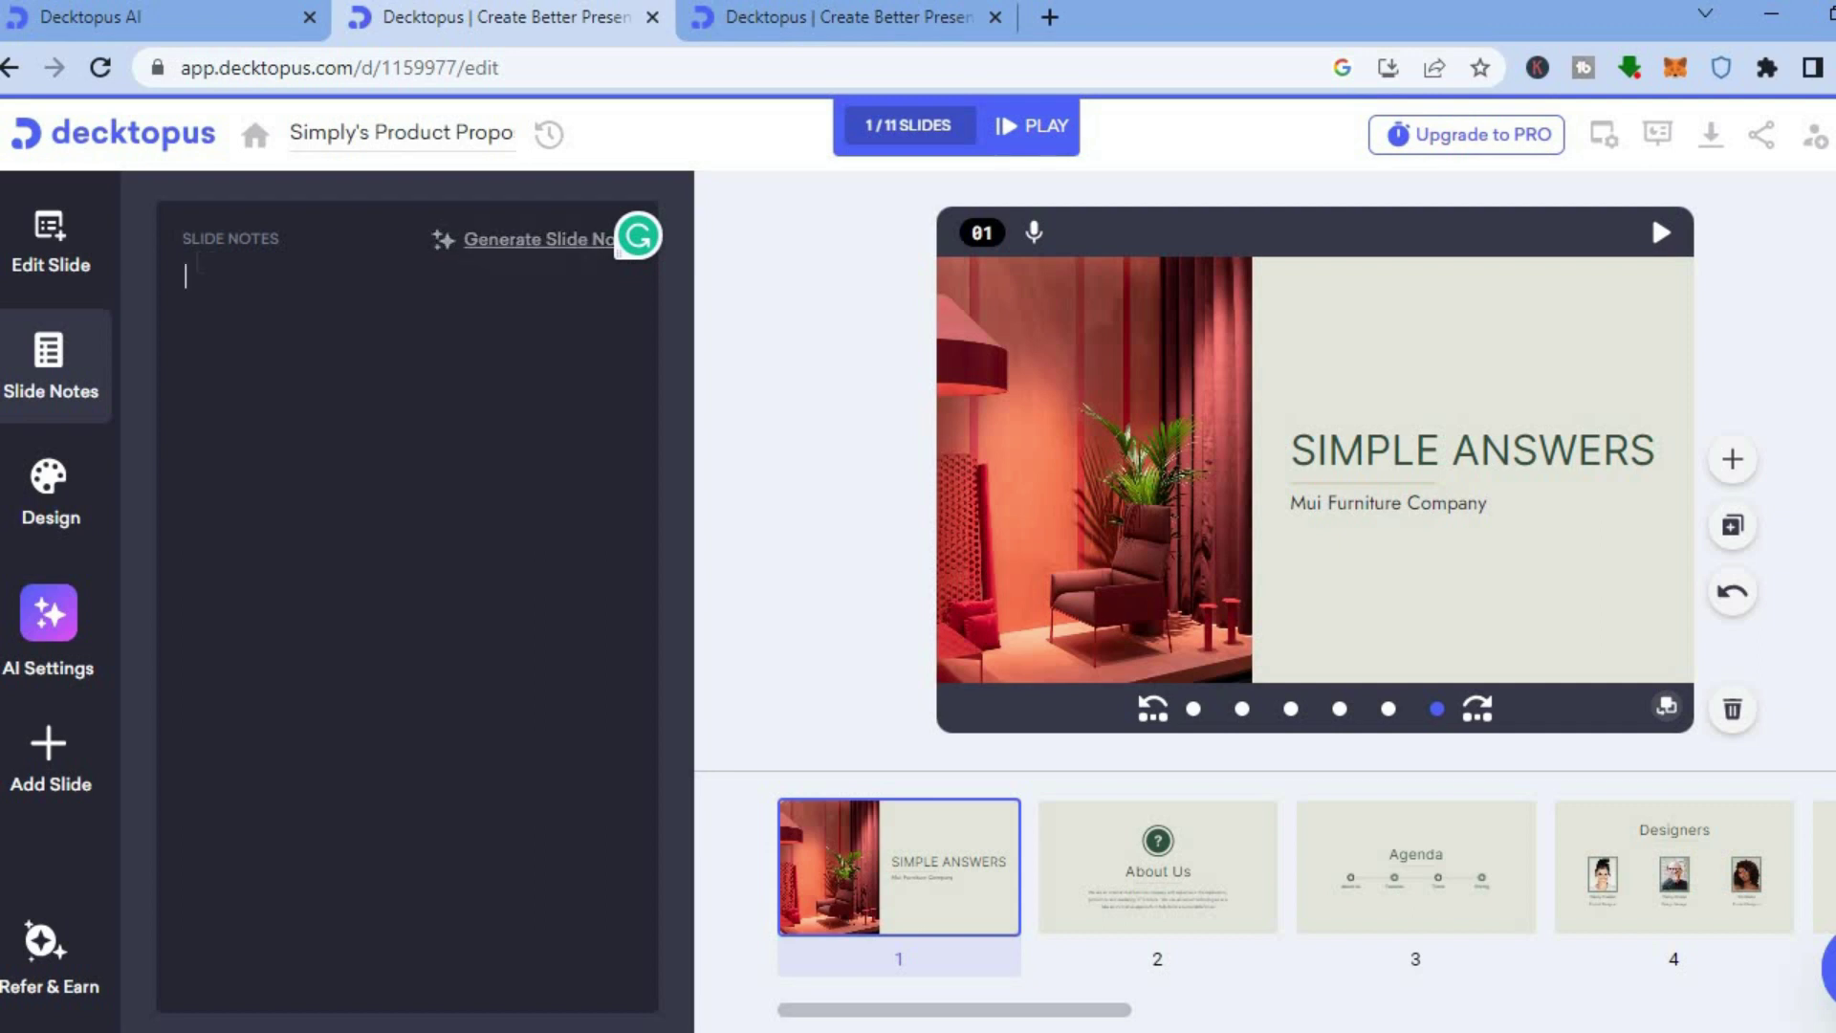
left_click(40, 239)
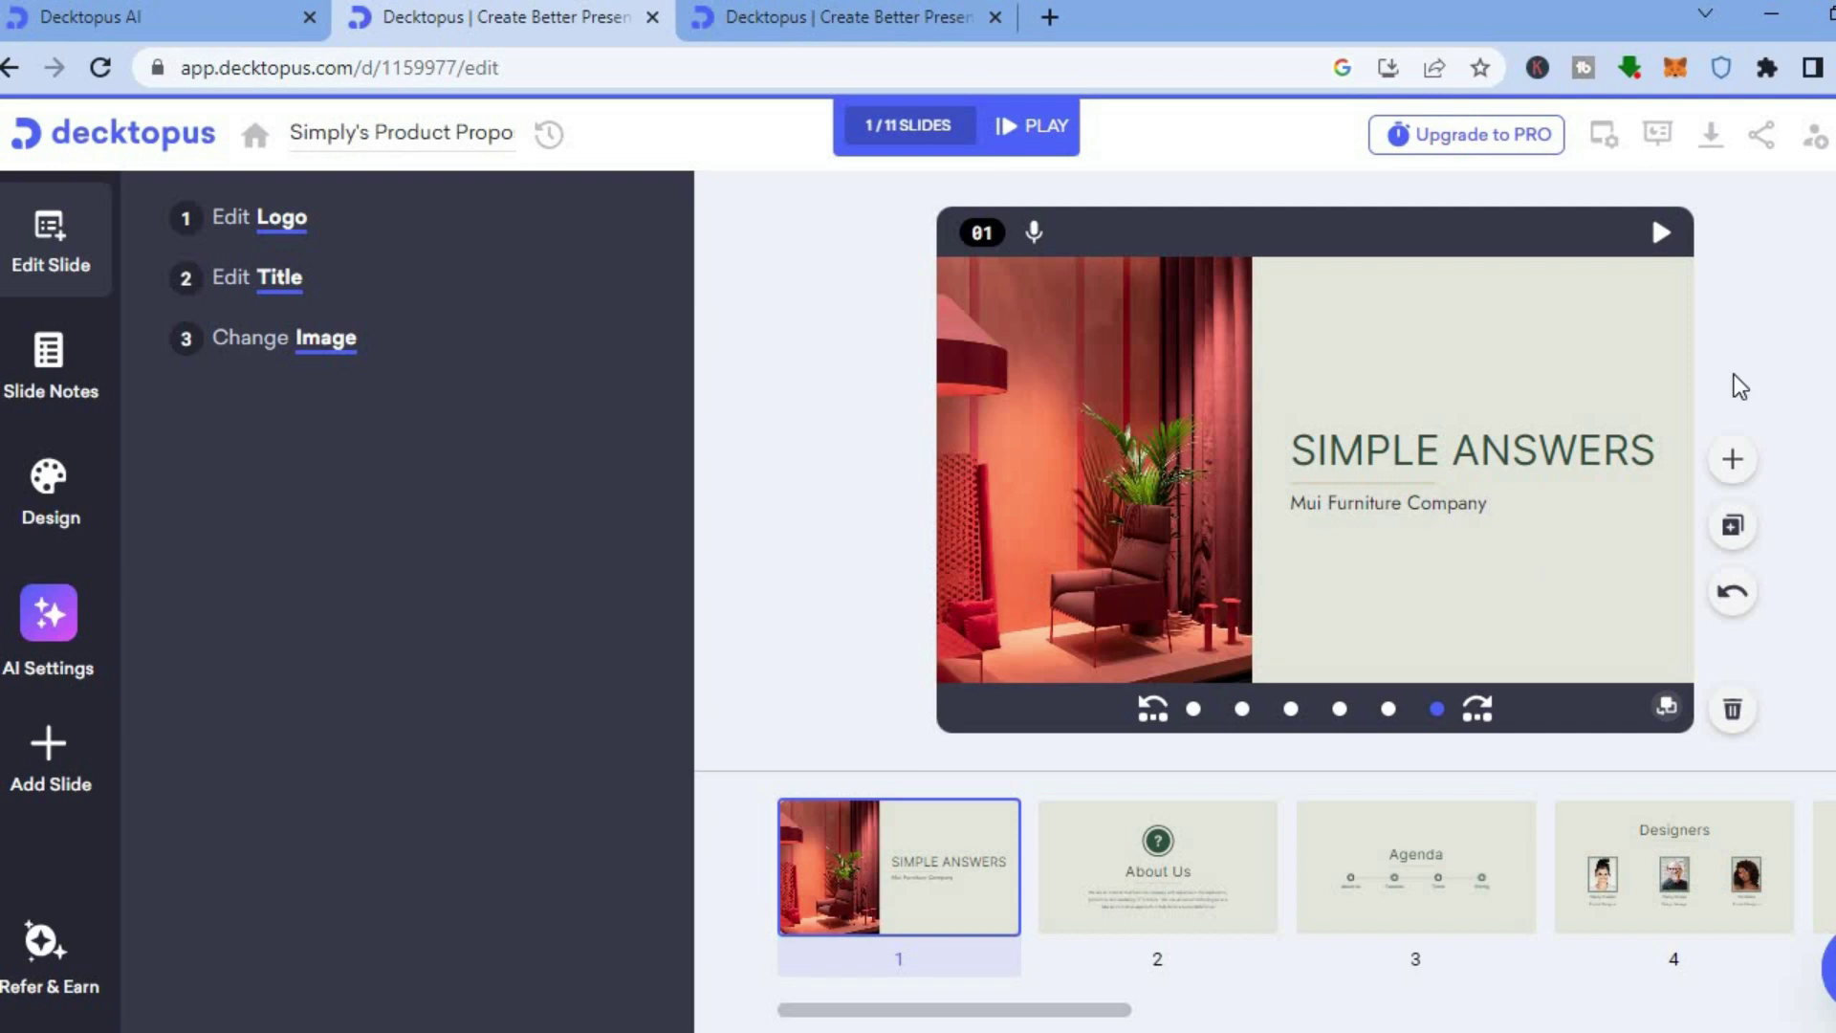
left_click(1710, 142)
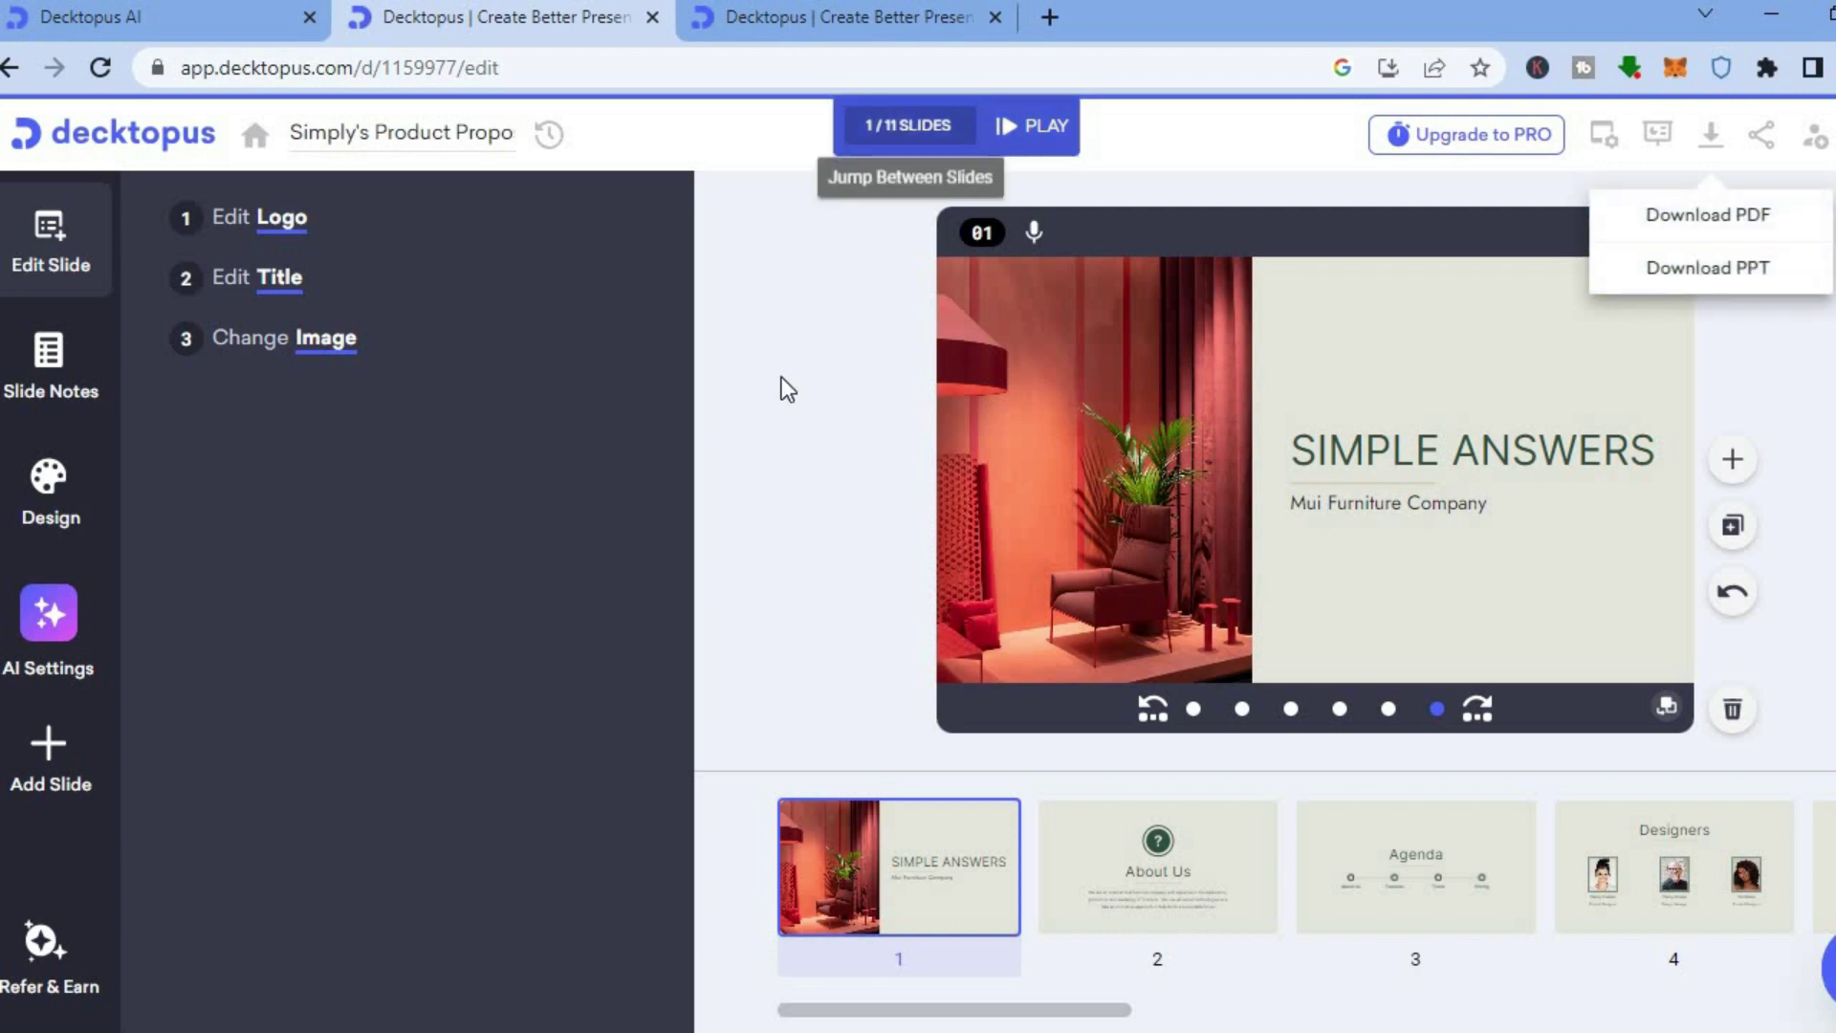
- In the presentation preview, advance through Agenda and Designers to slide 6, Vision, then close the preview
left_click(828, 15)
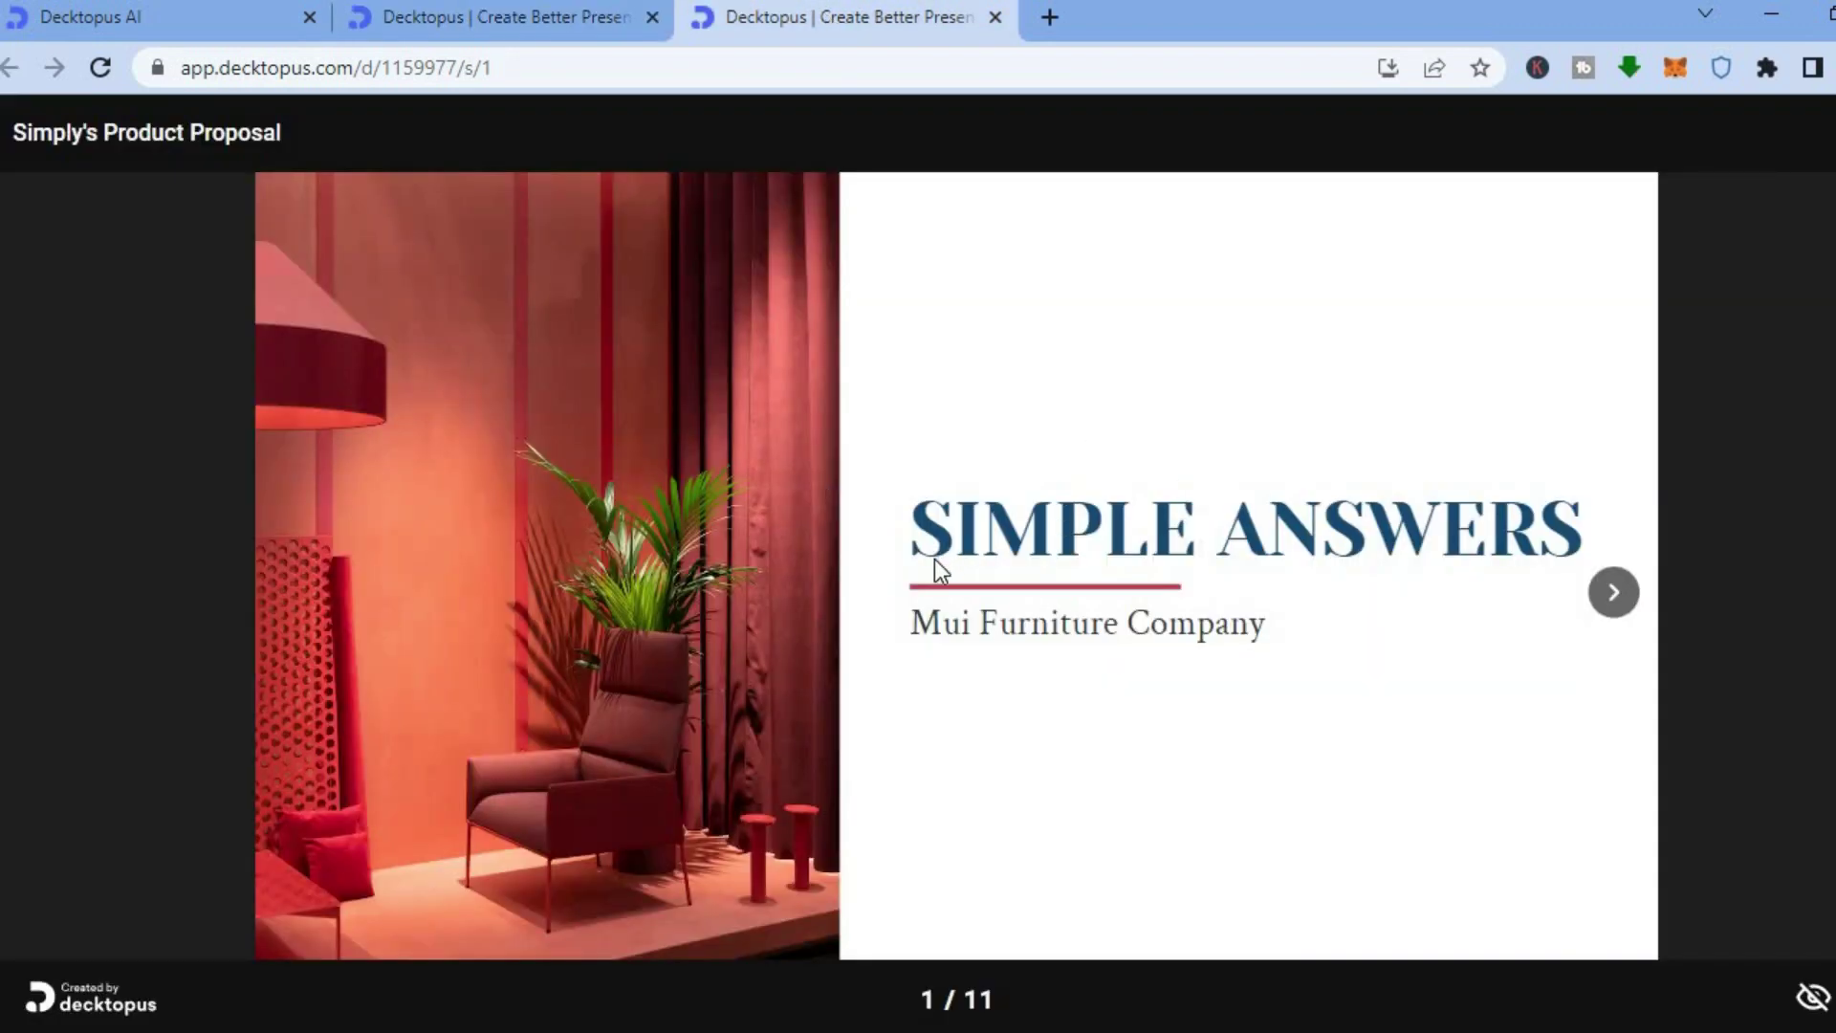
left_click(1613, 593)
left_click(1614, 593)
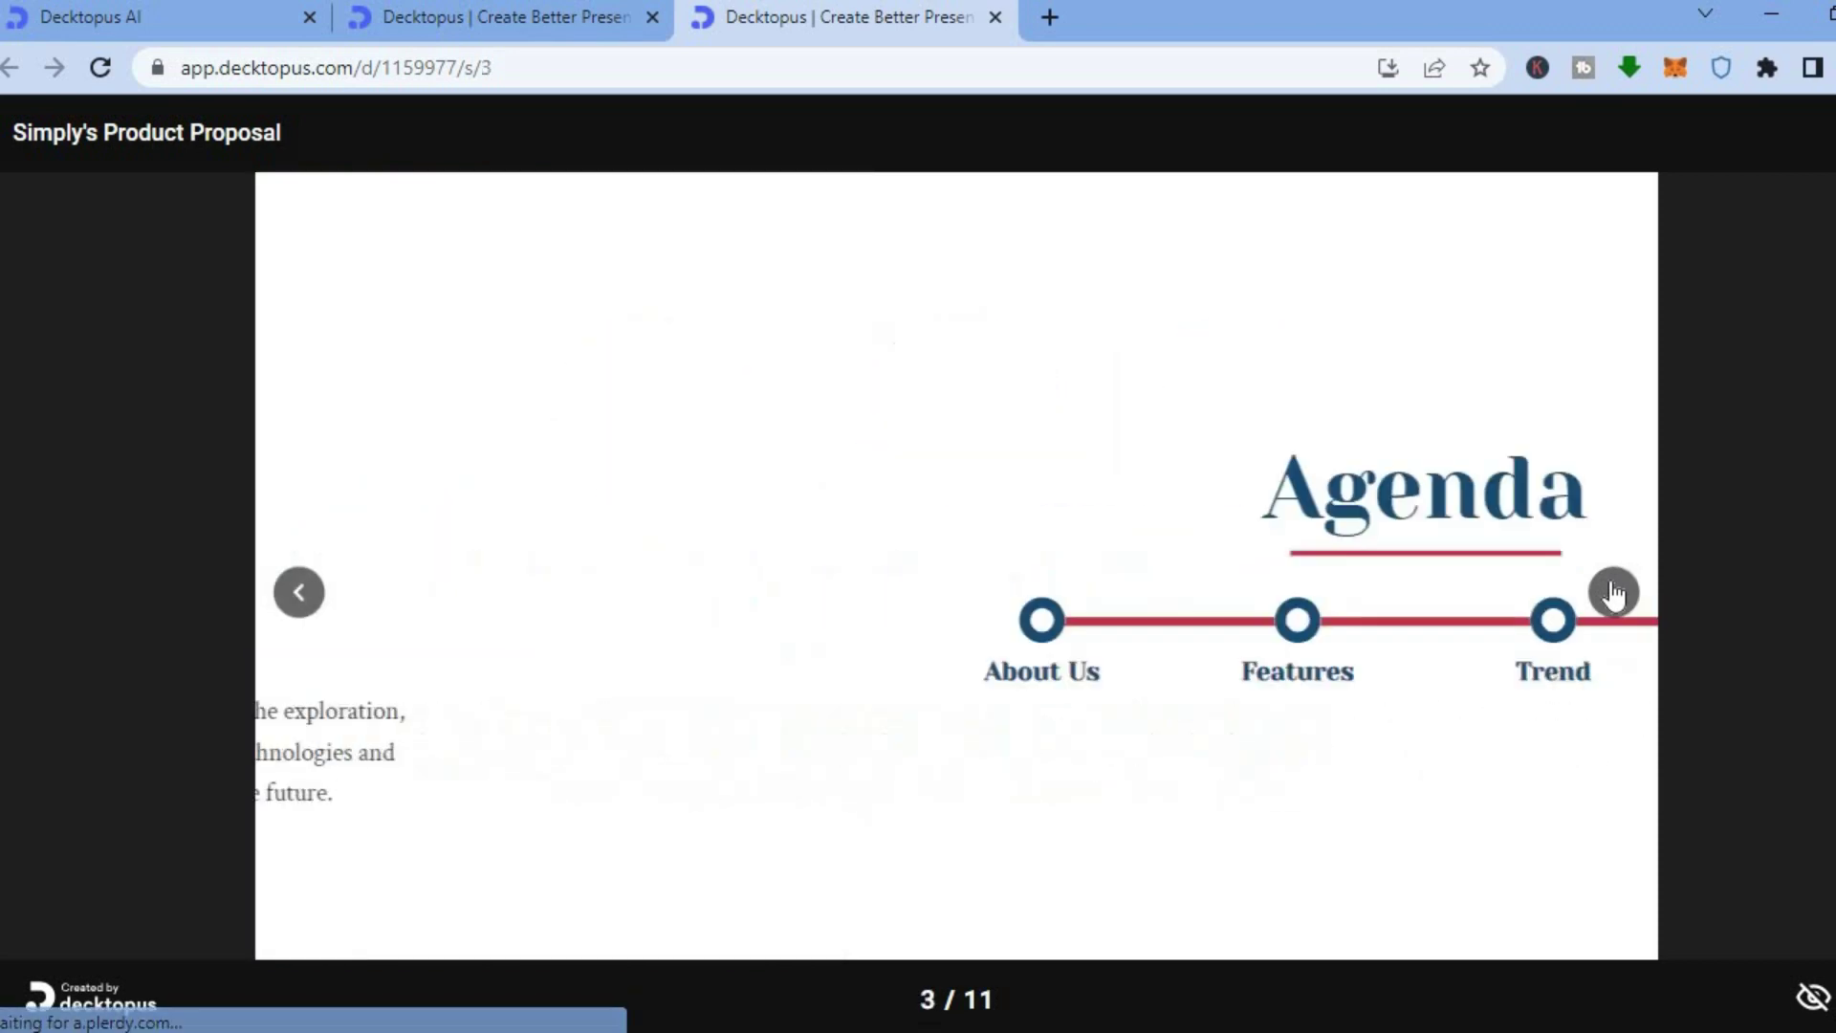
left_click(1614, 593)
left_click(1614, 593)
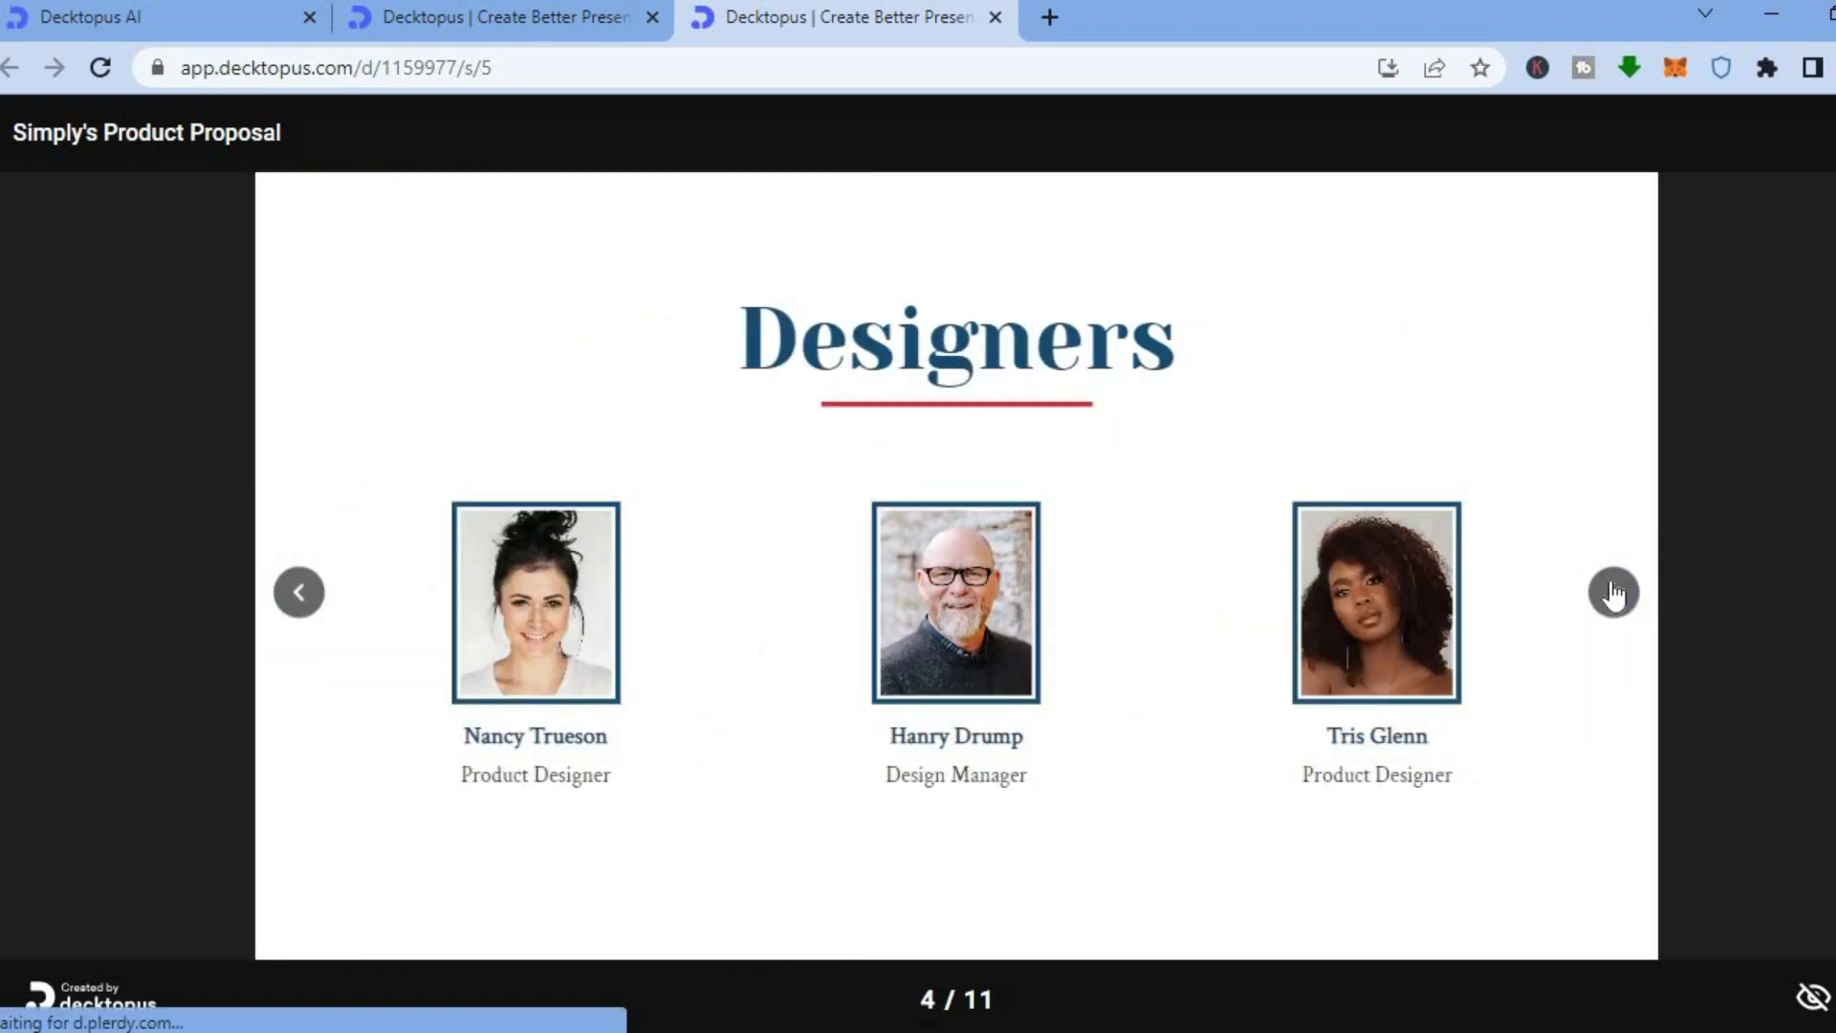
left_click(1614, 593)
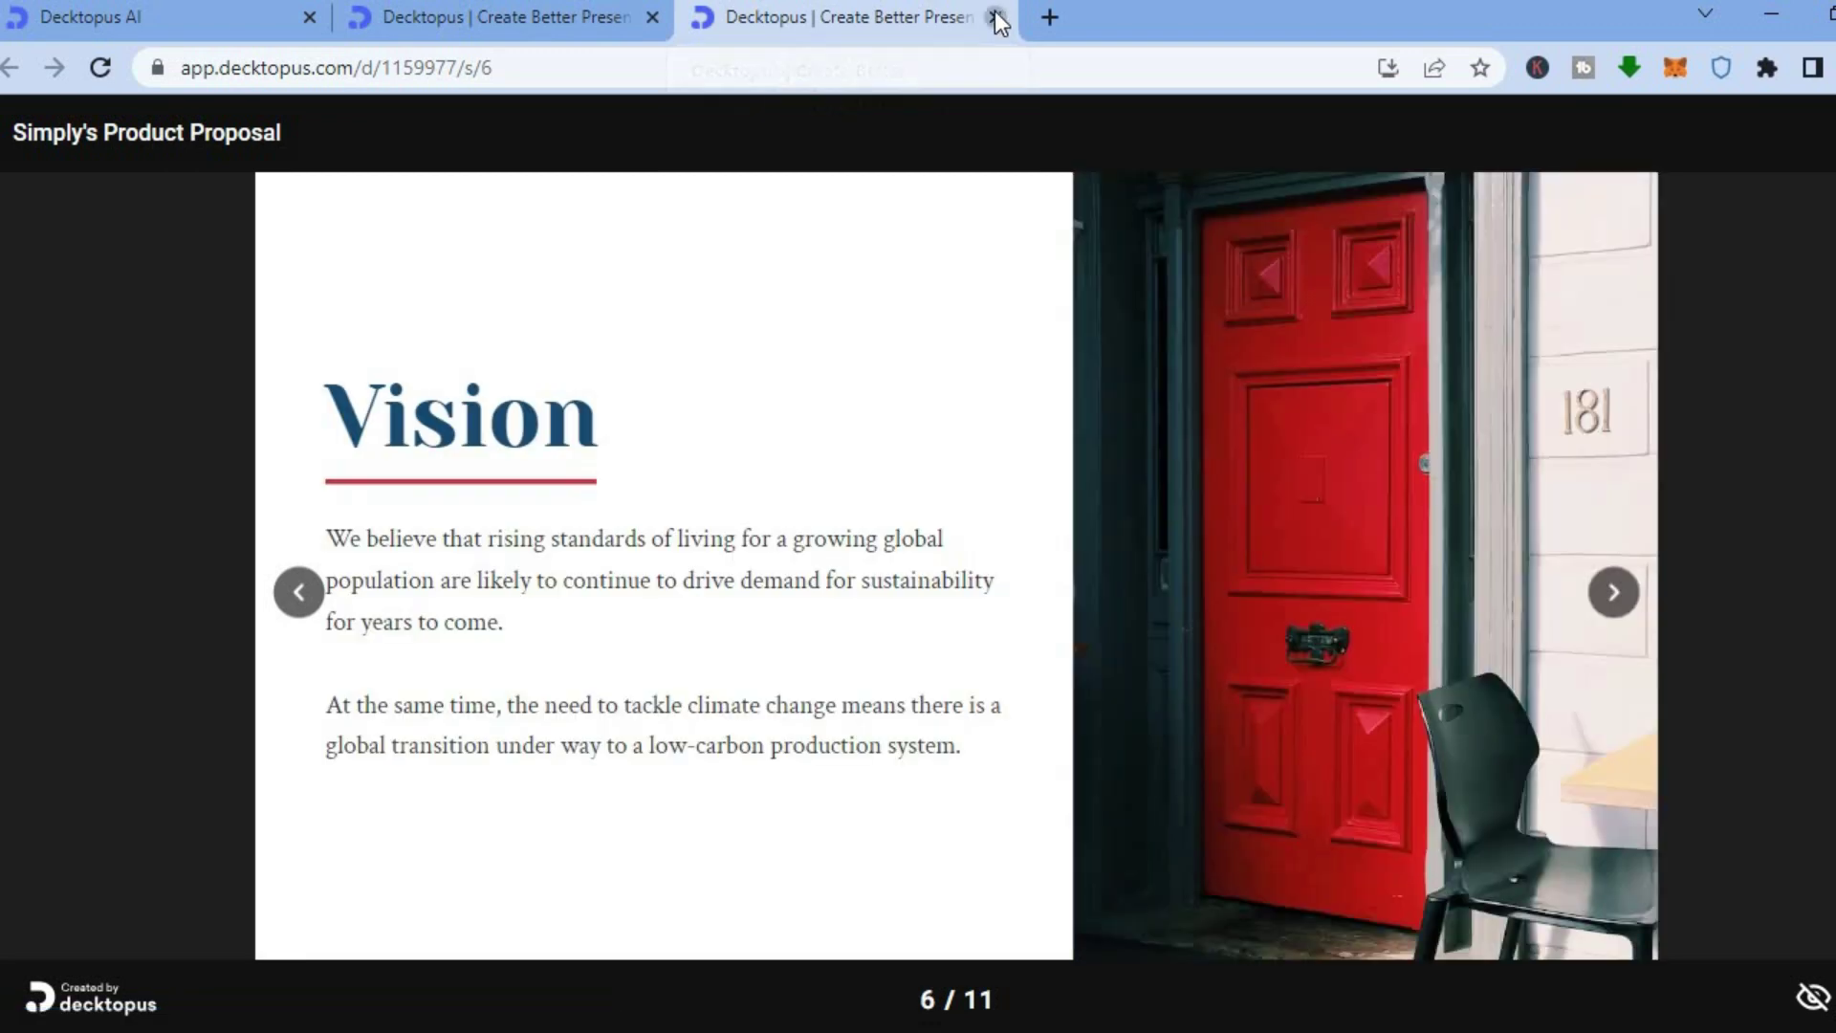
left_click(994, 17)
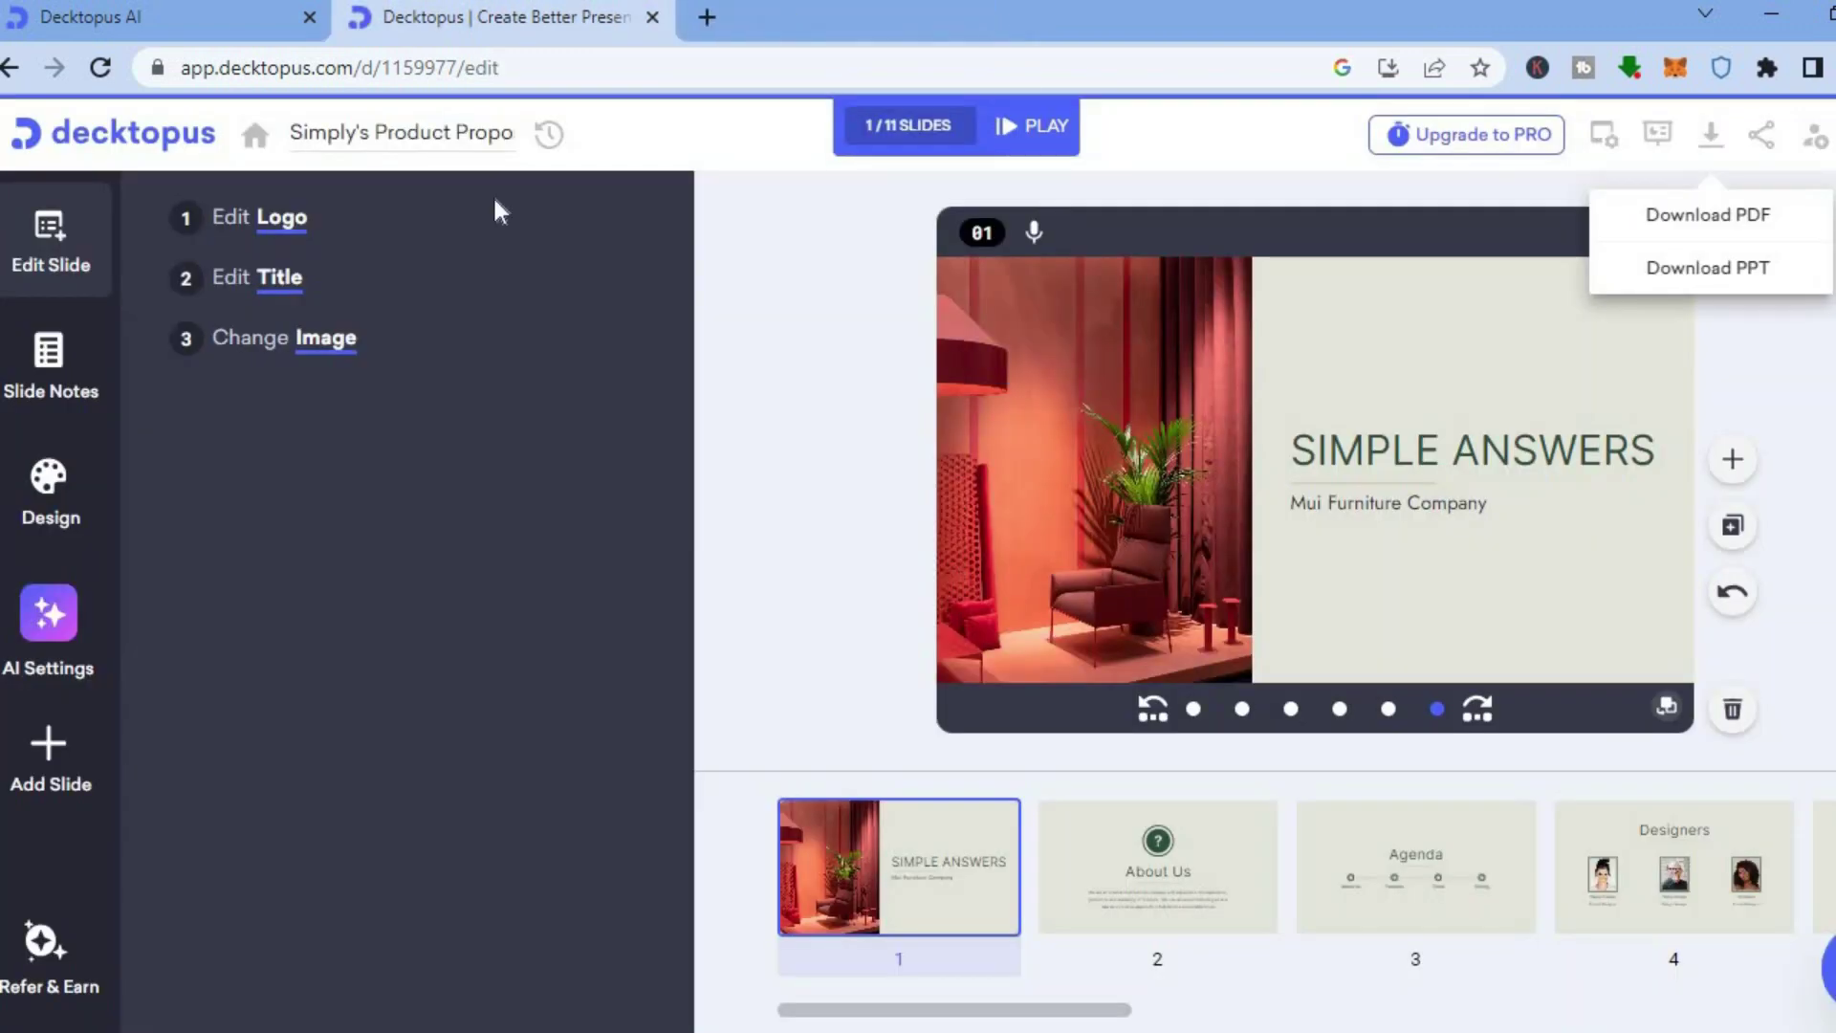
- Go back to My Decks via the decktopus logo and choose Create with AI
left_click(131, 140)
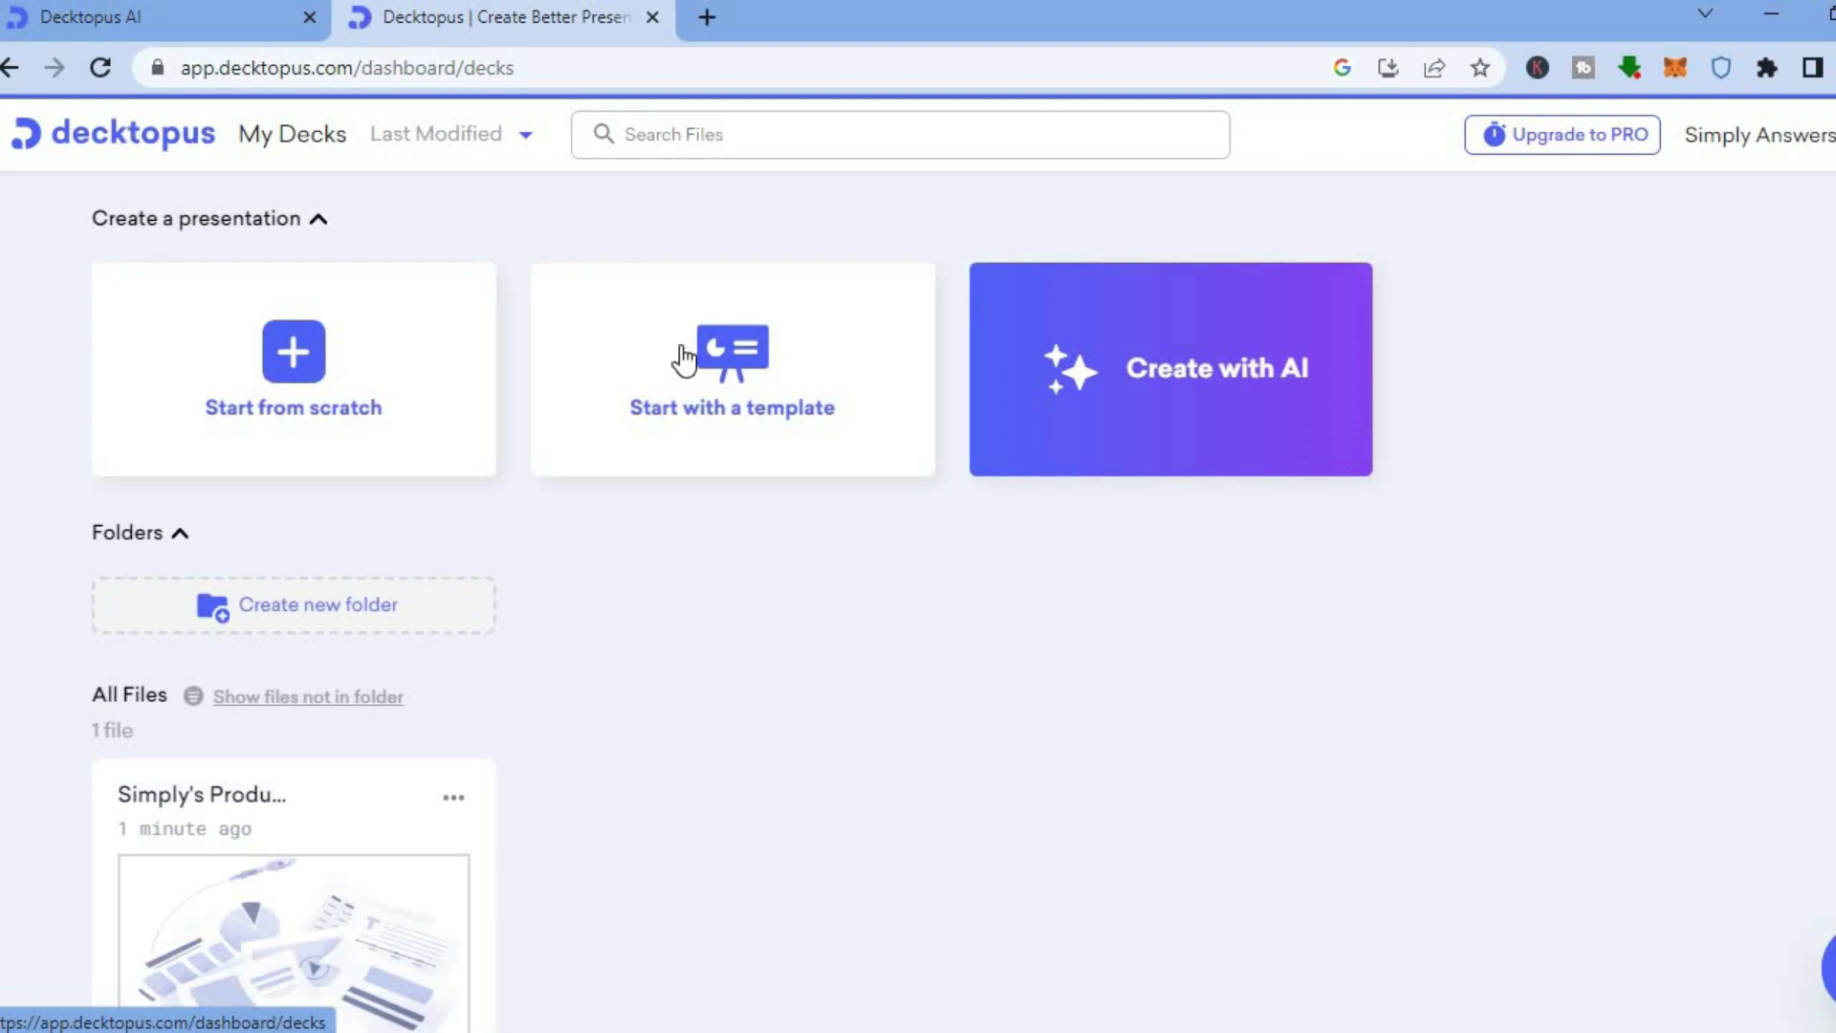
left_click(1199, 412)
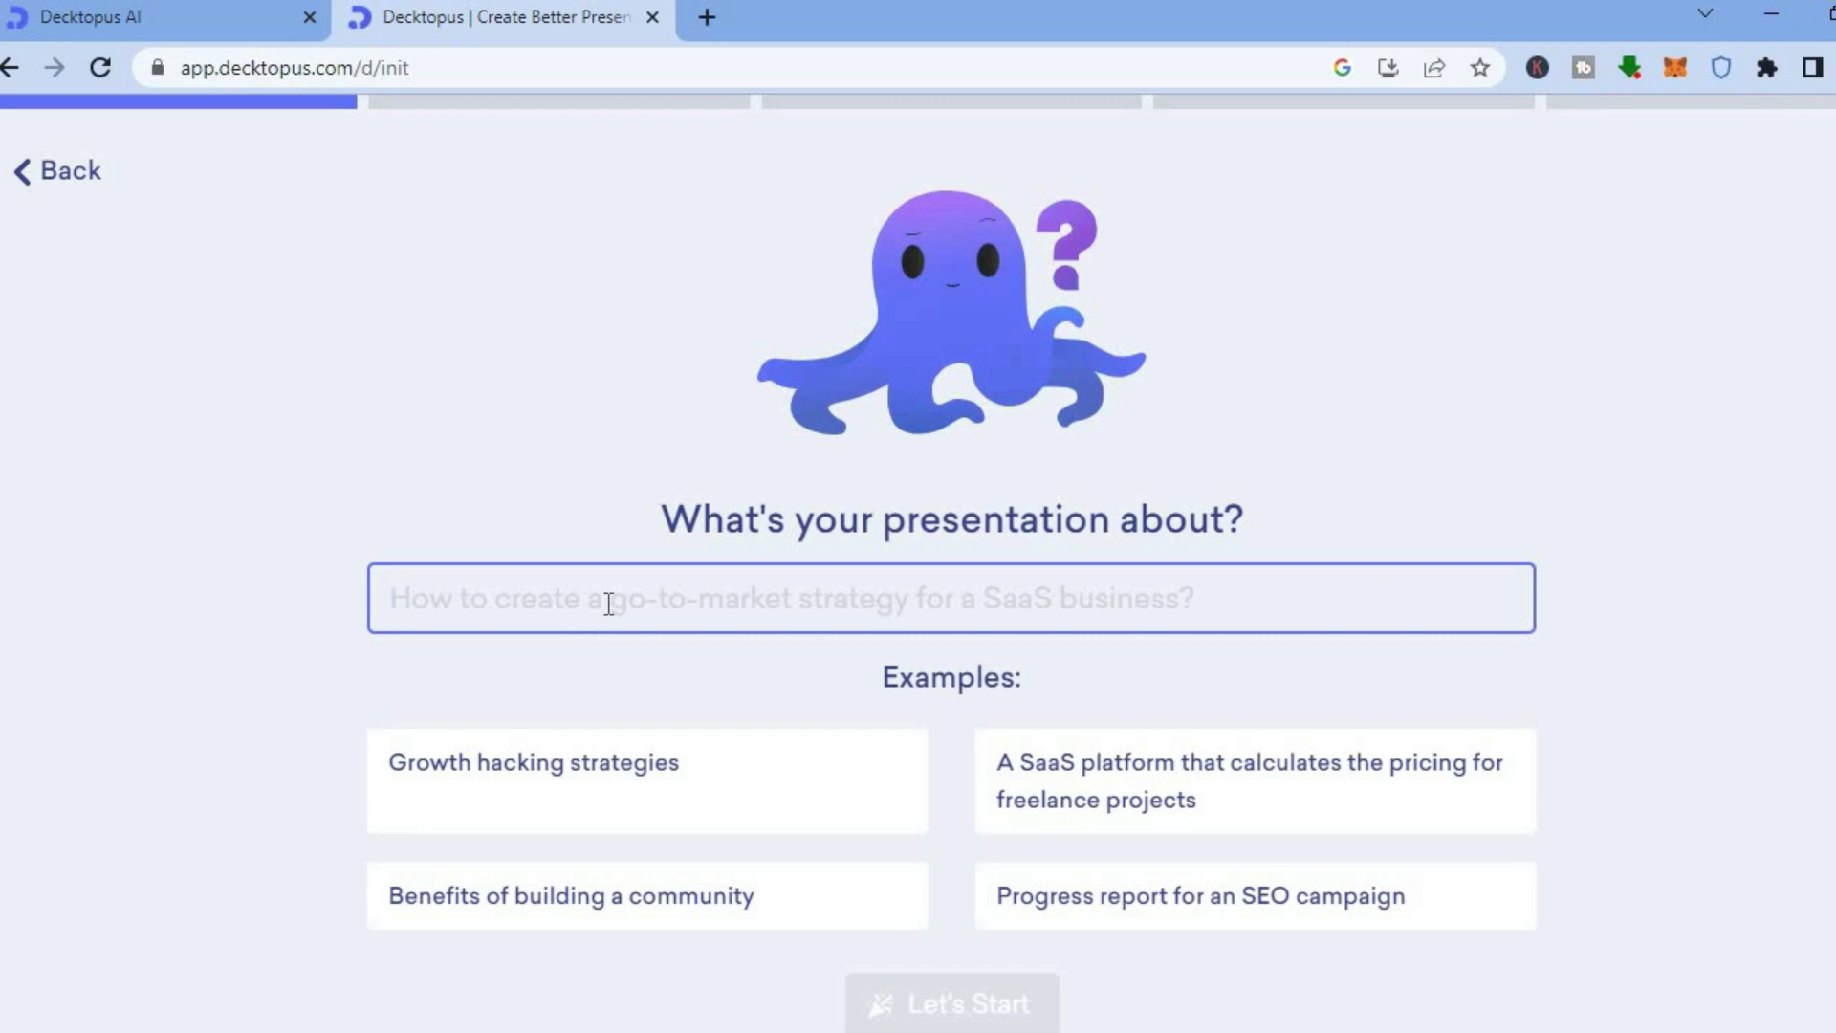
- Pick the 'Benefits of building a community' topic and accept the small business owners audience
left_click(507, 921)
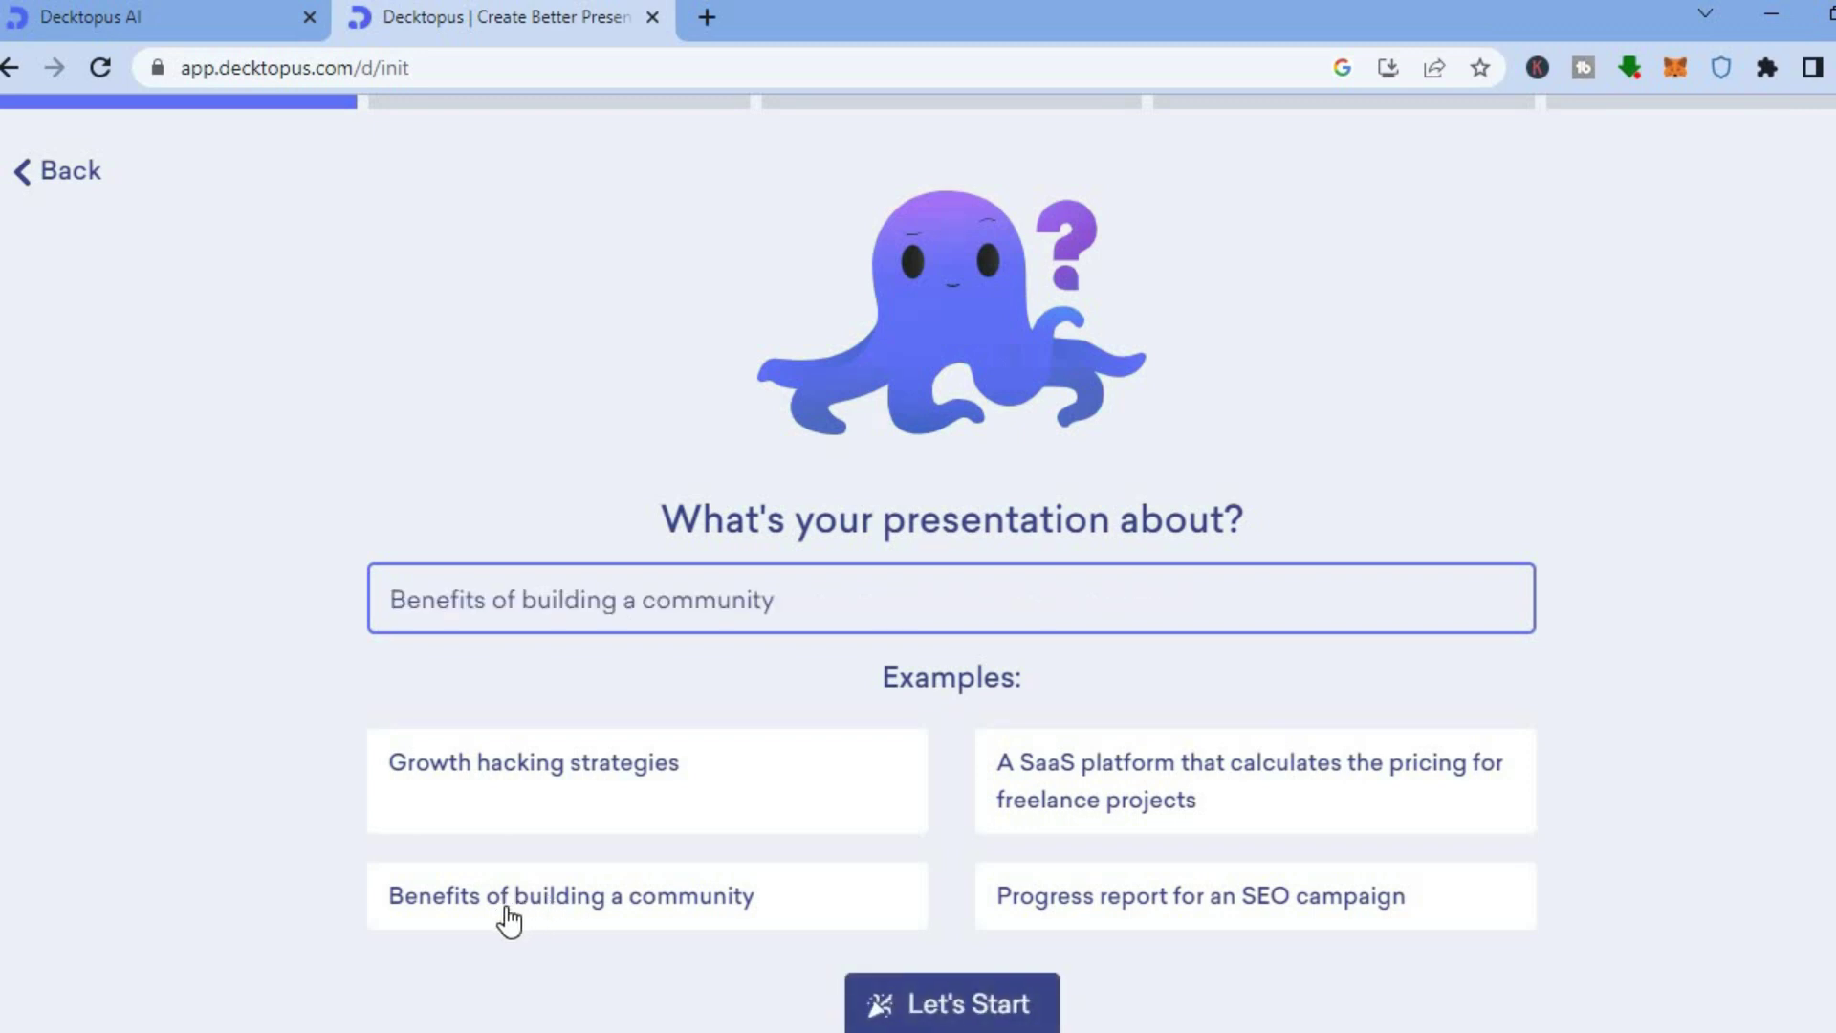
left_click(974, 988)
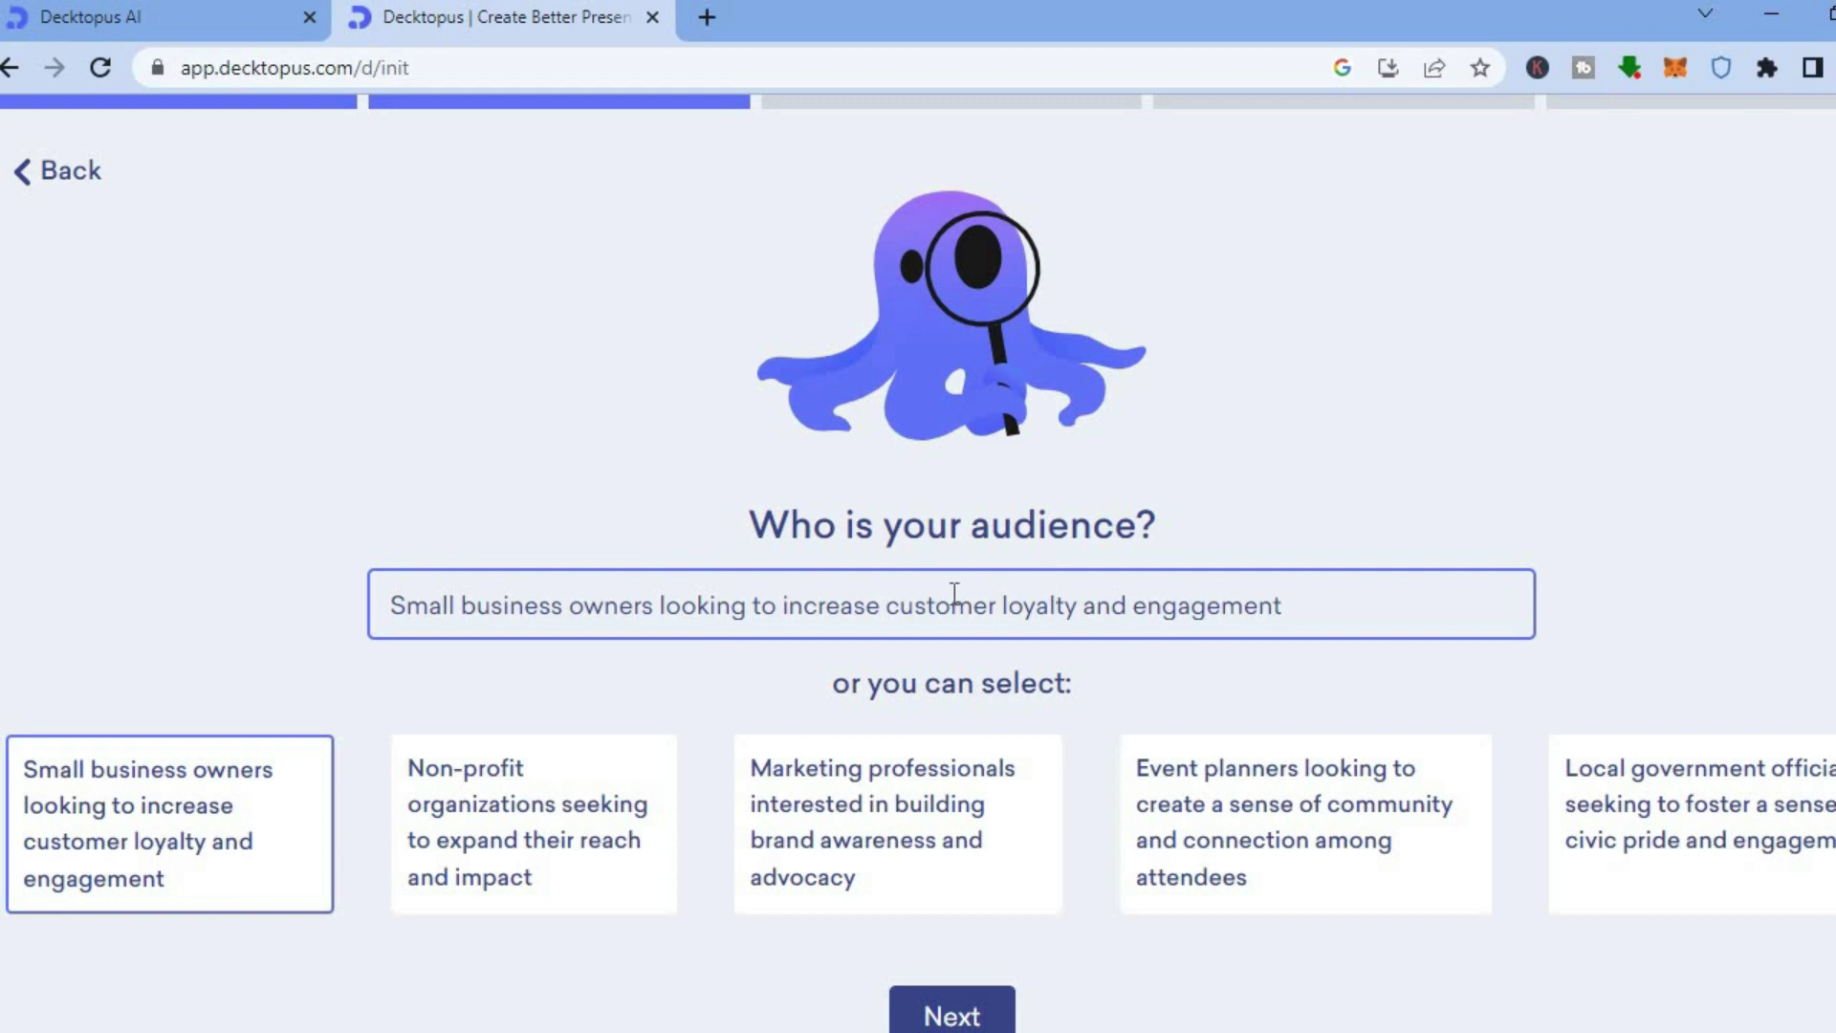
left_click(971, 1014)
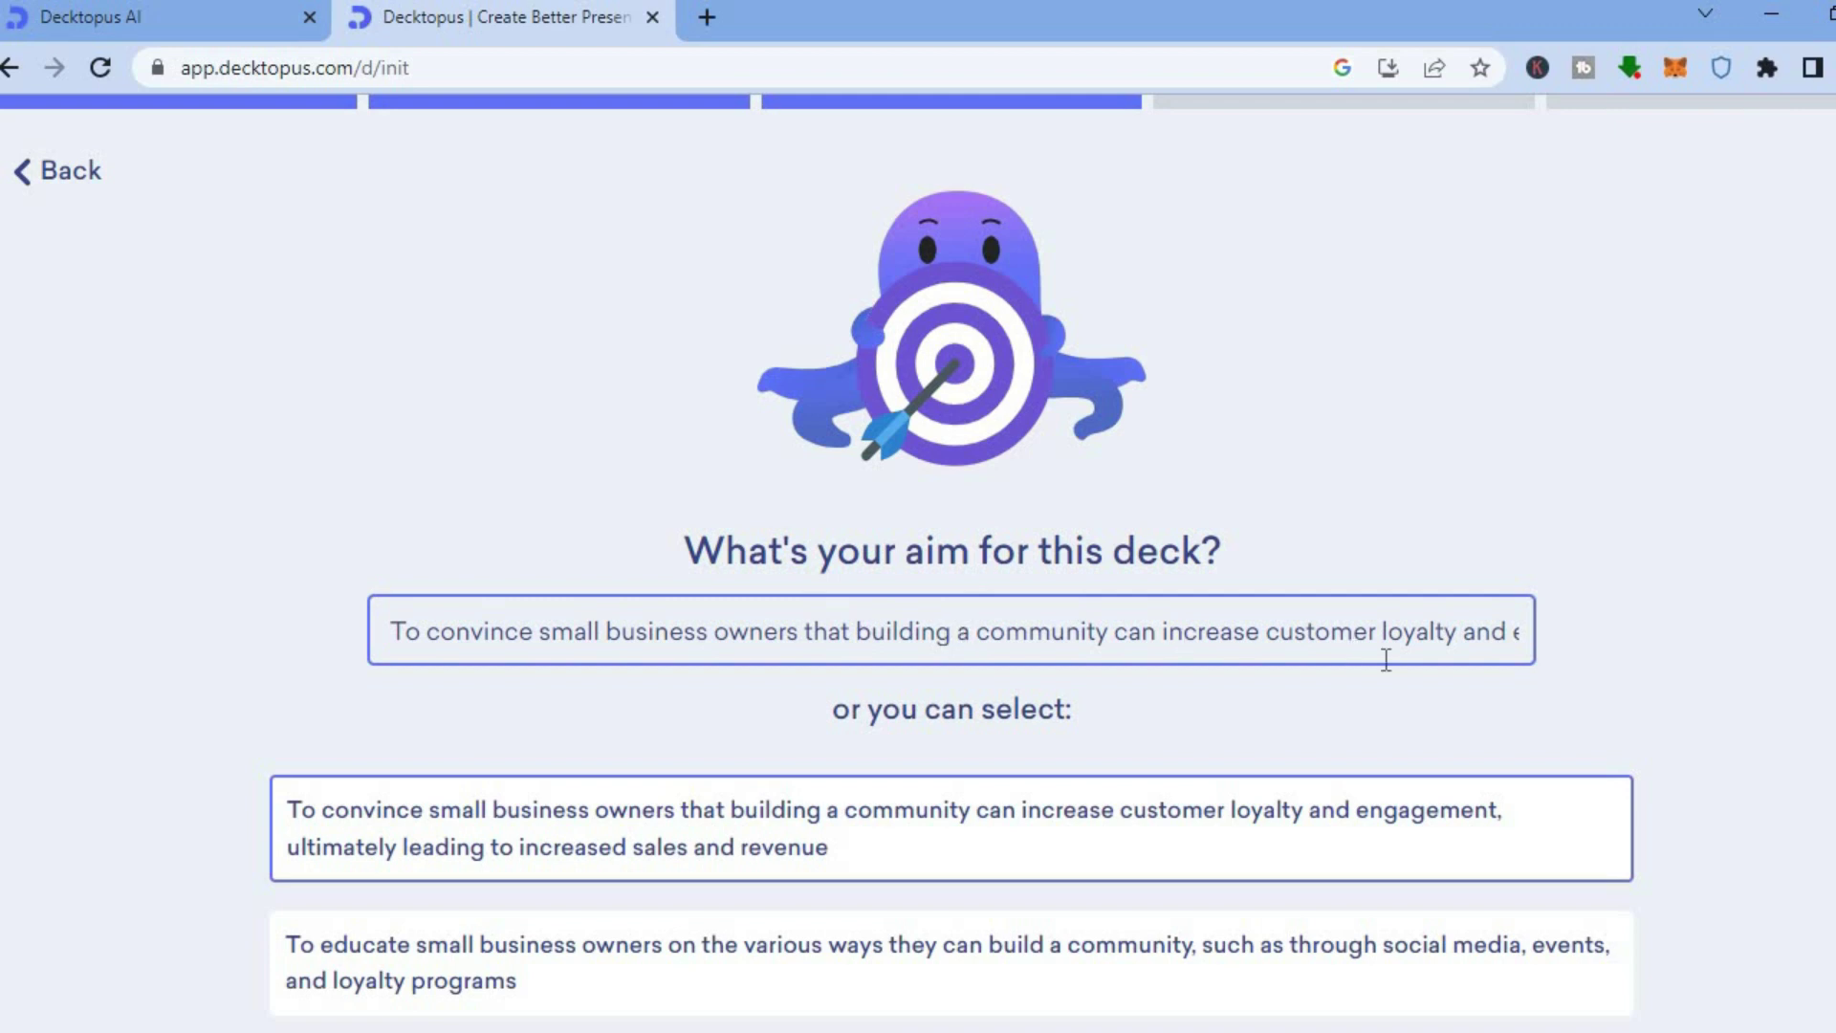
scroll(1185, 1000, "down", 2)
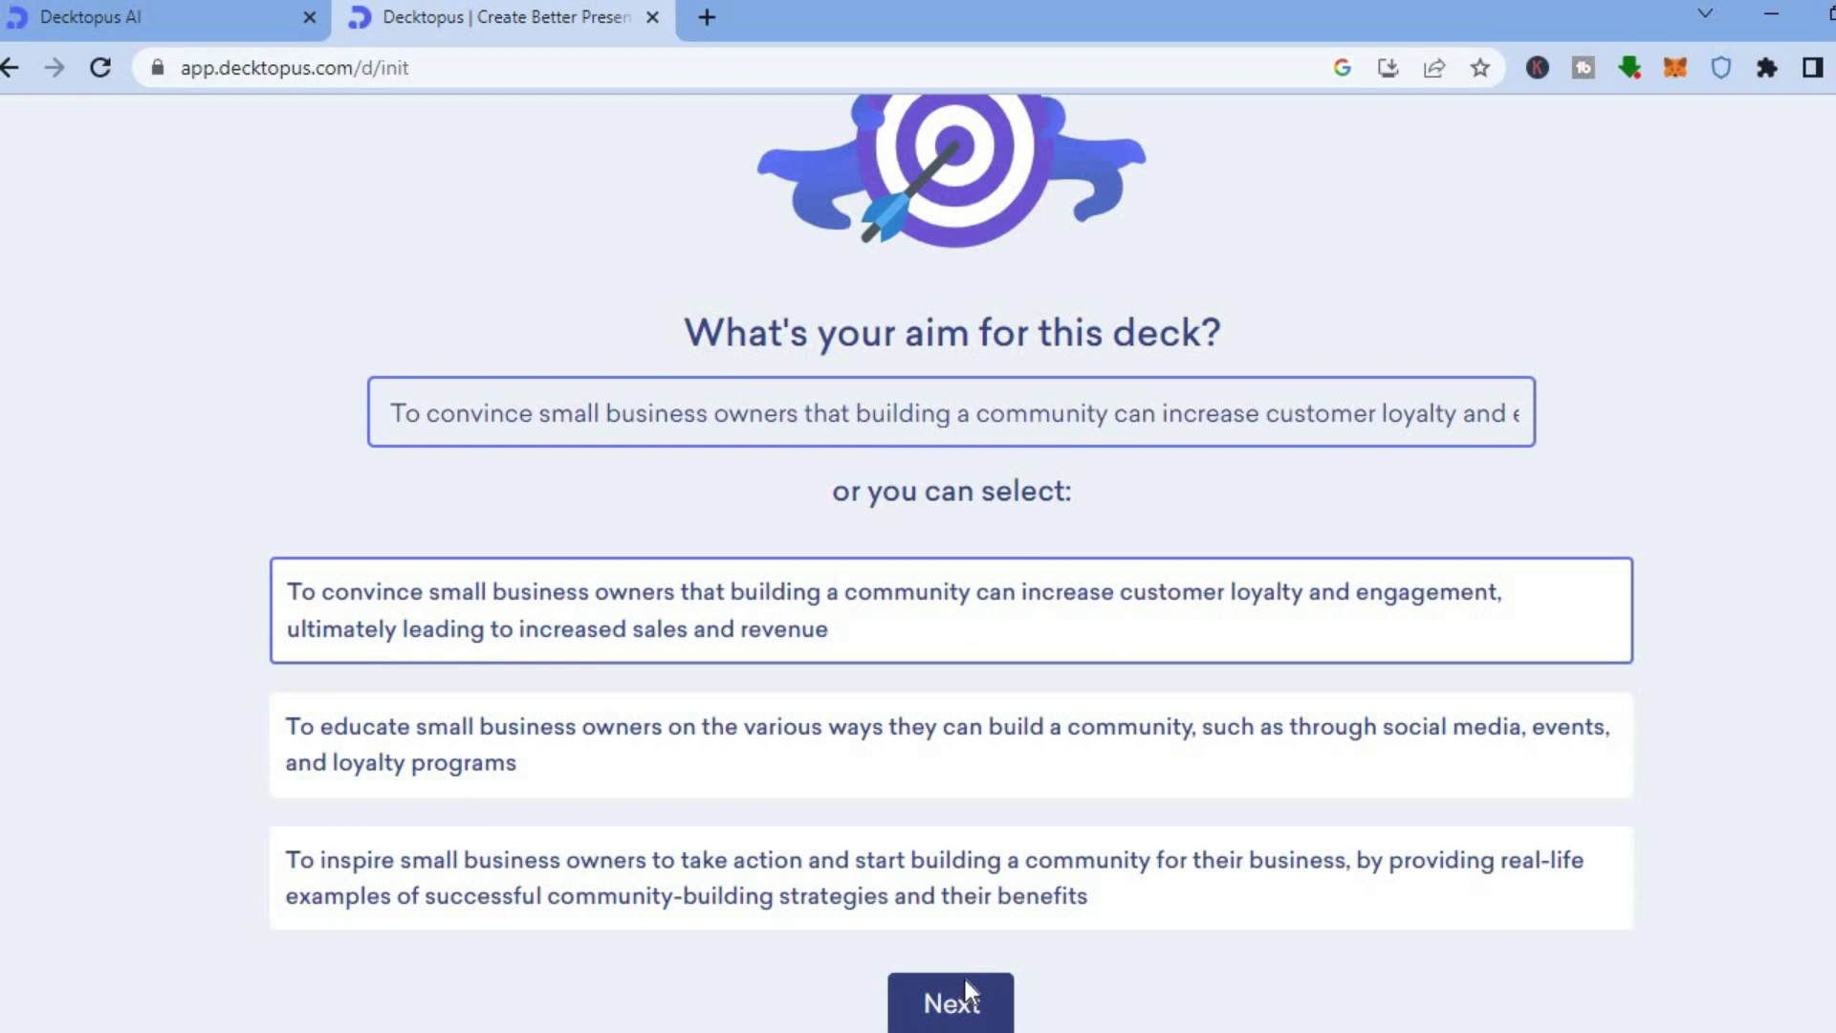
- Keep the suggested aim, choose a 10 min length and the Creative template, then generate
left_click(967, 985)
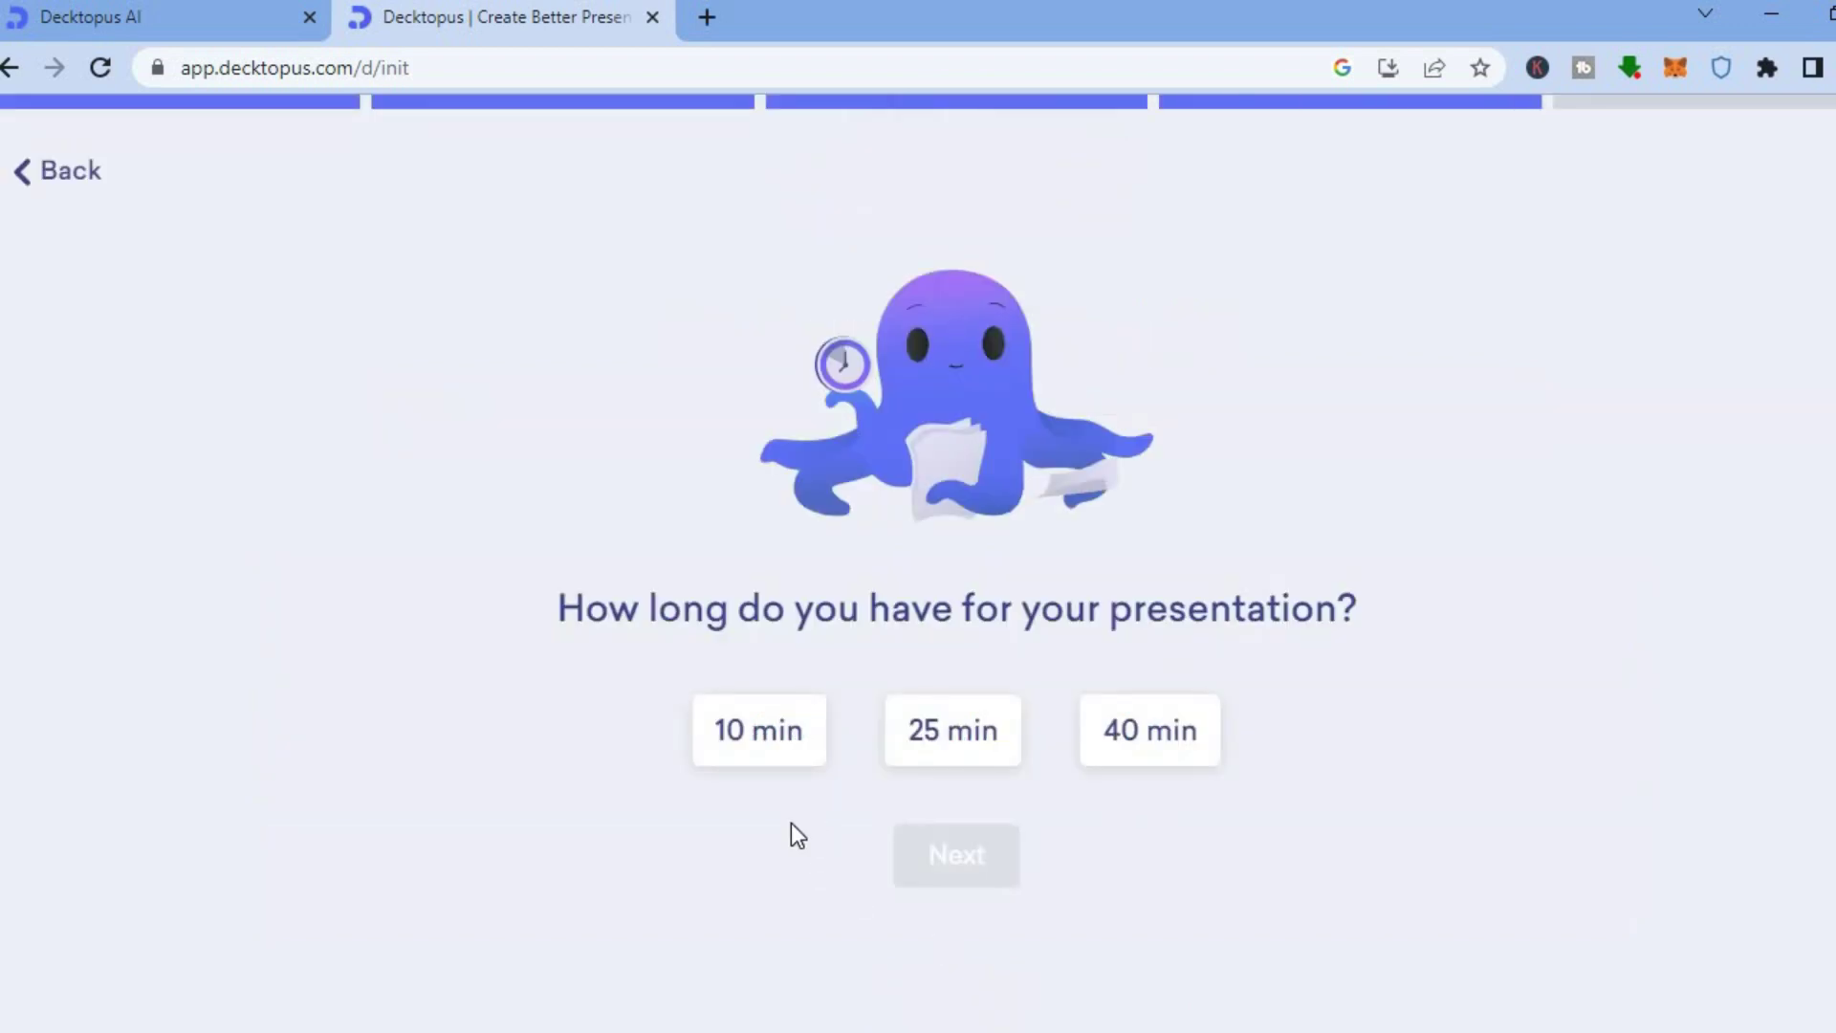
left_click(764, 738)
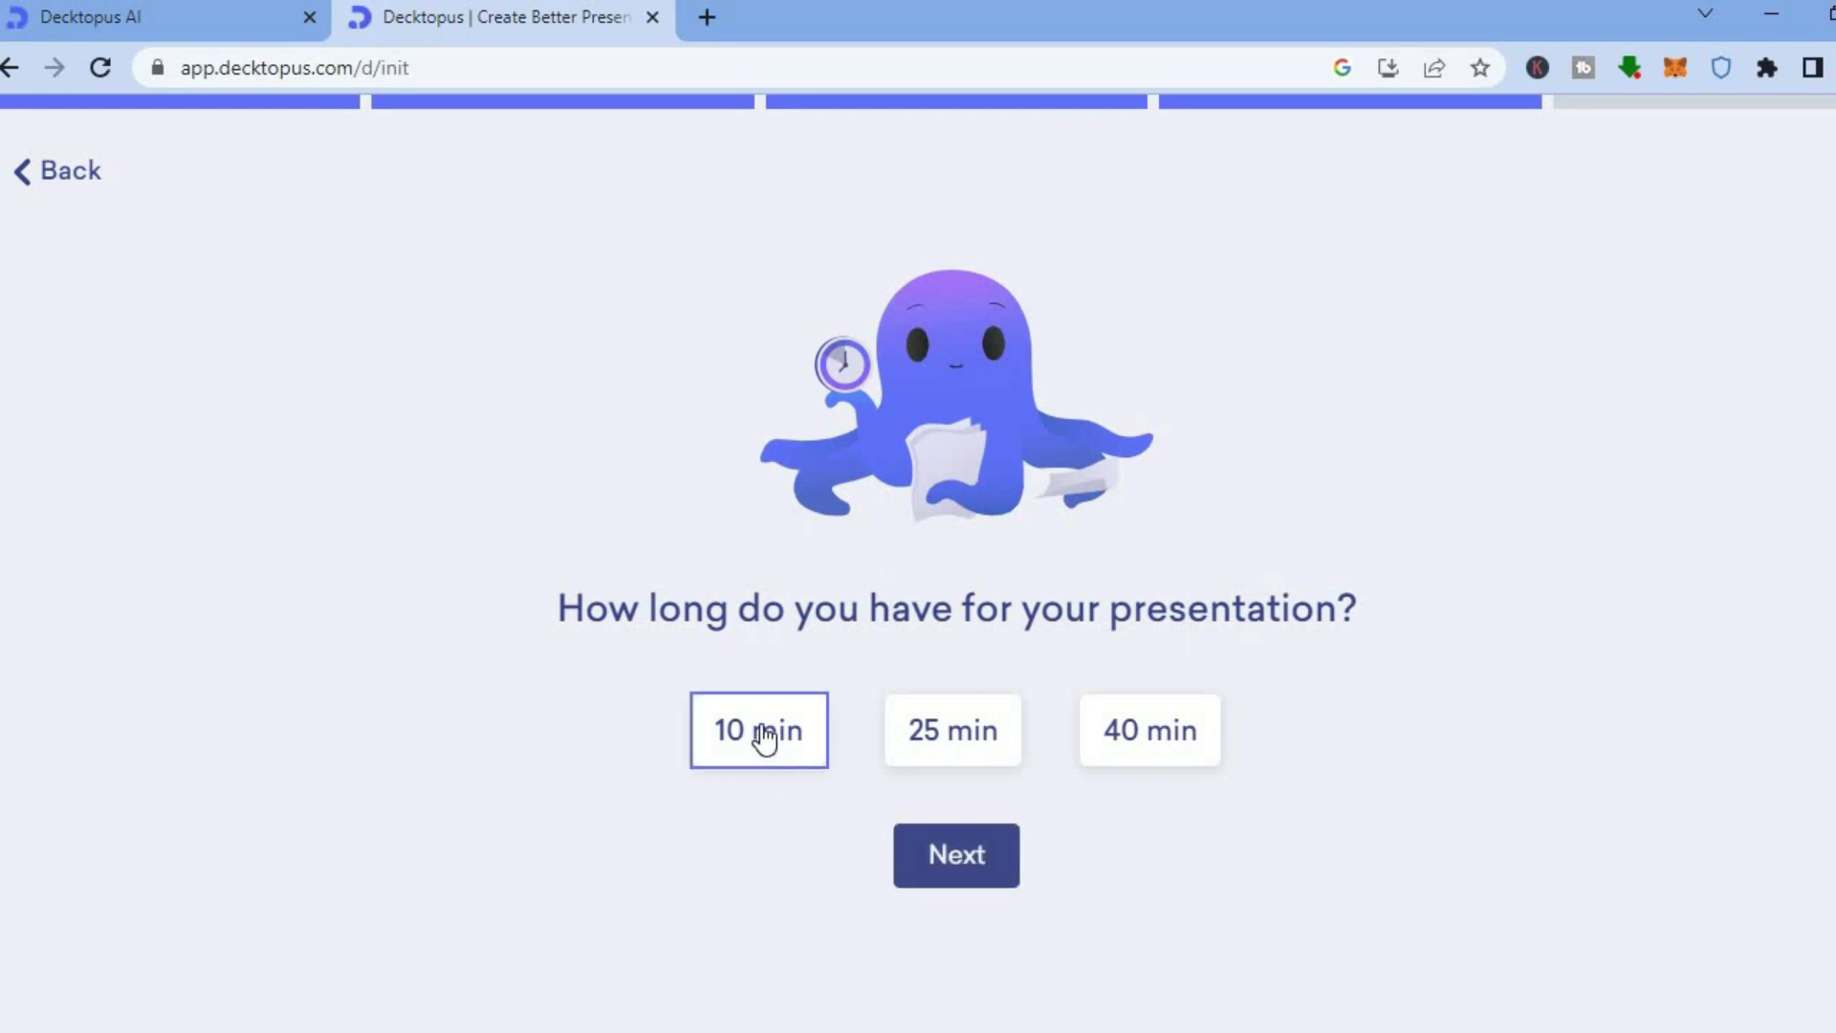
left_click(956, 858)
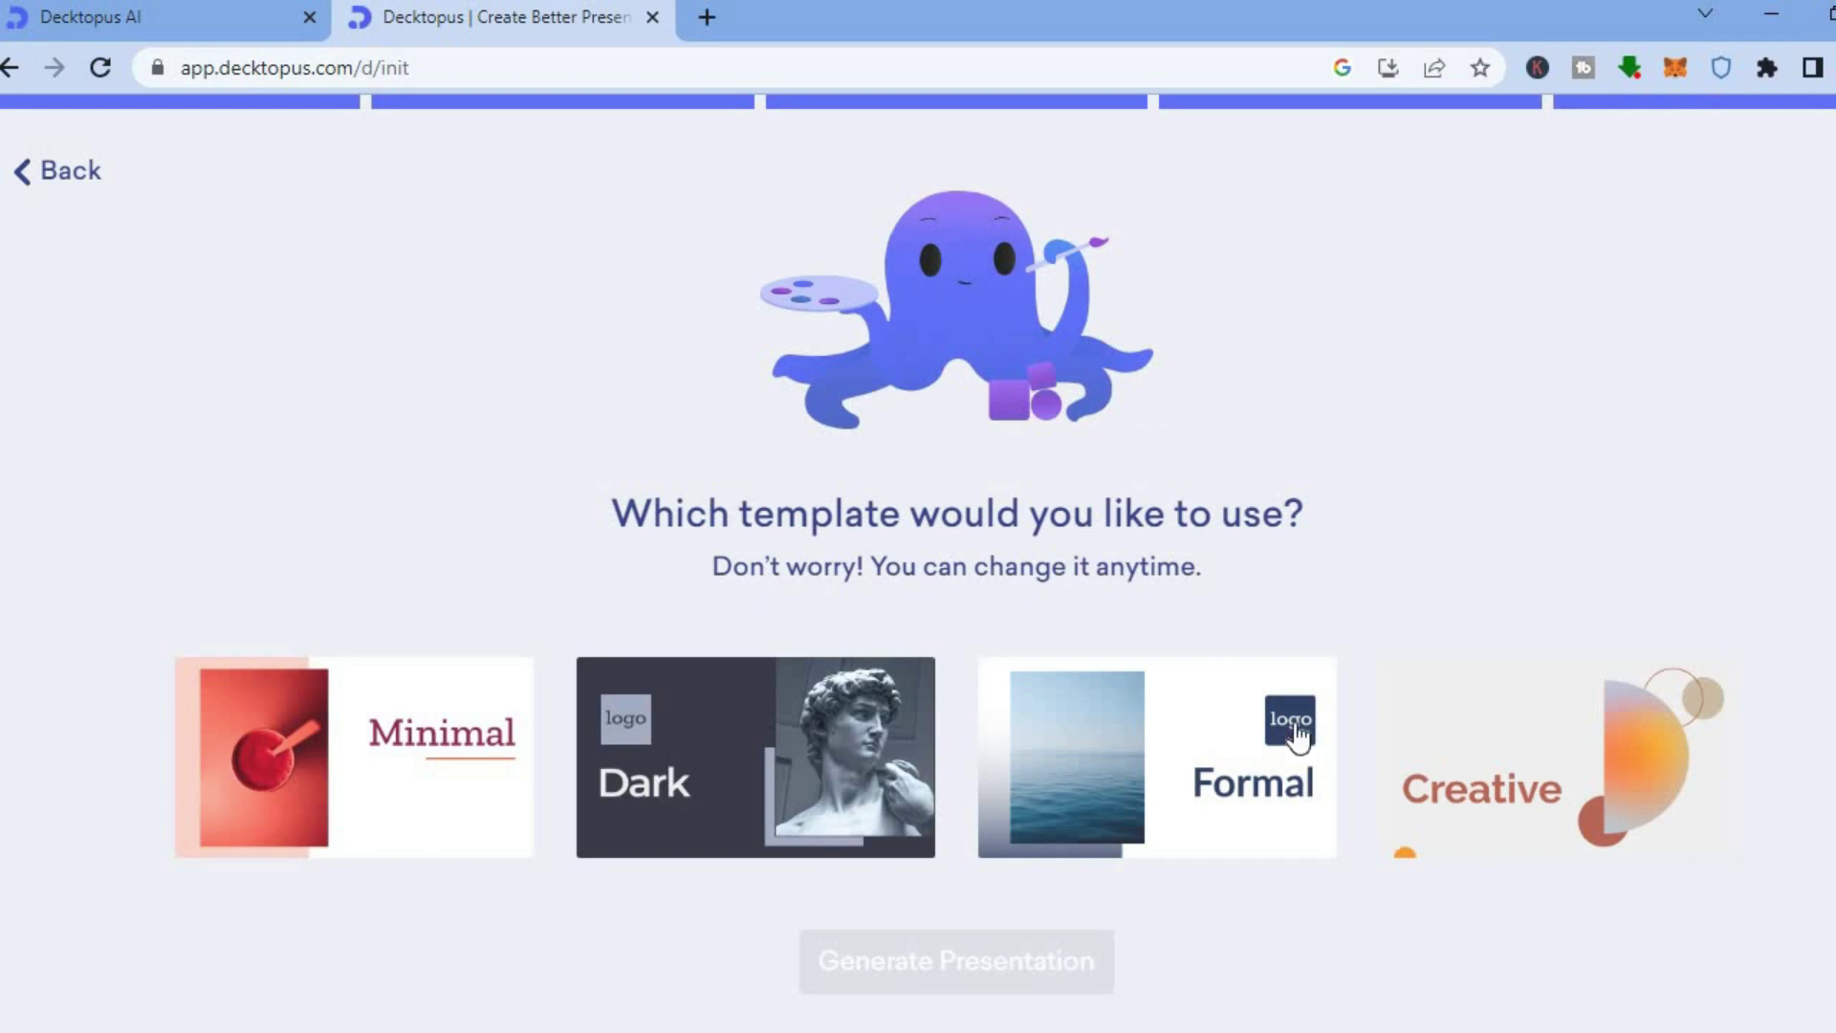
left_click(1495, 762)
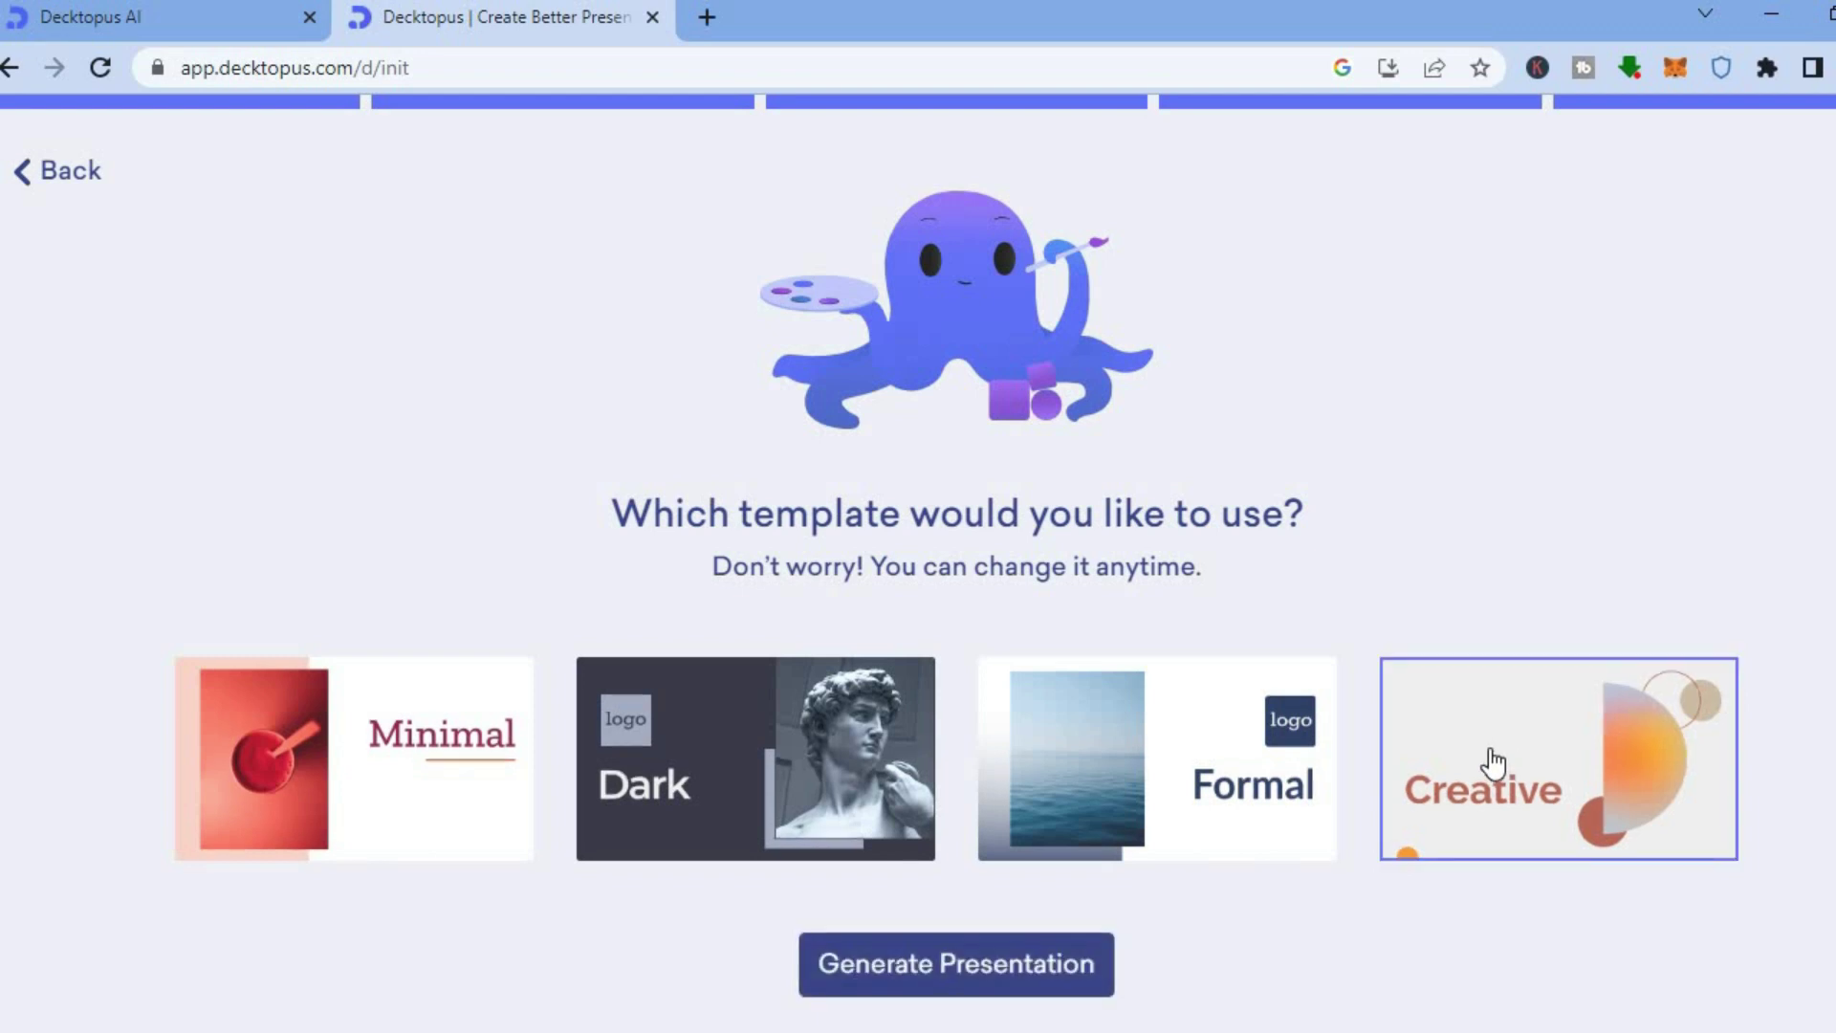
left_click(1015, 987)
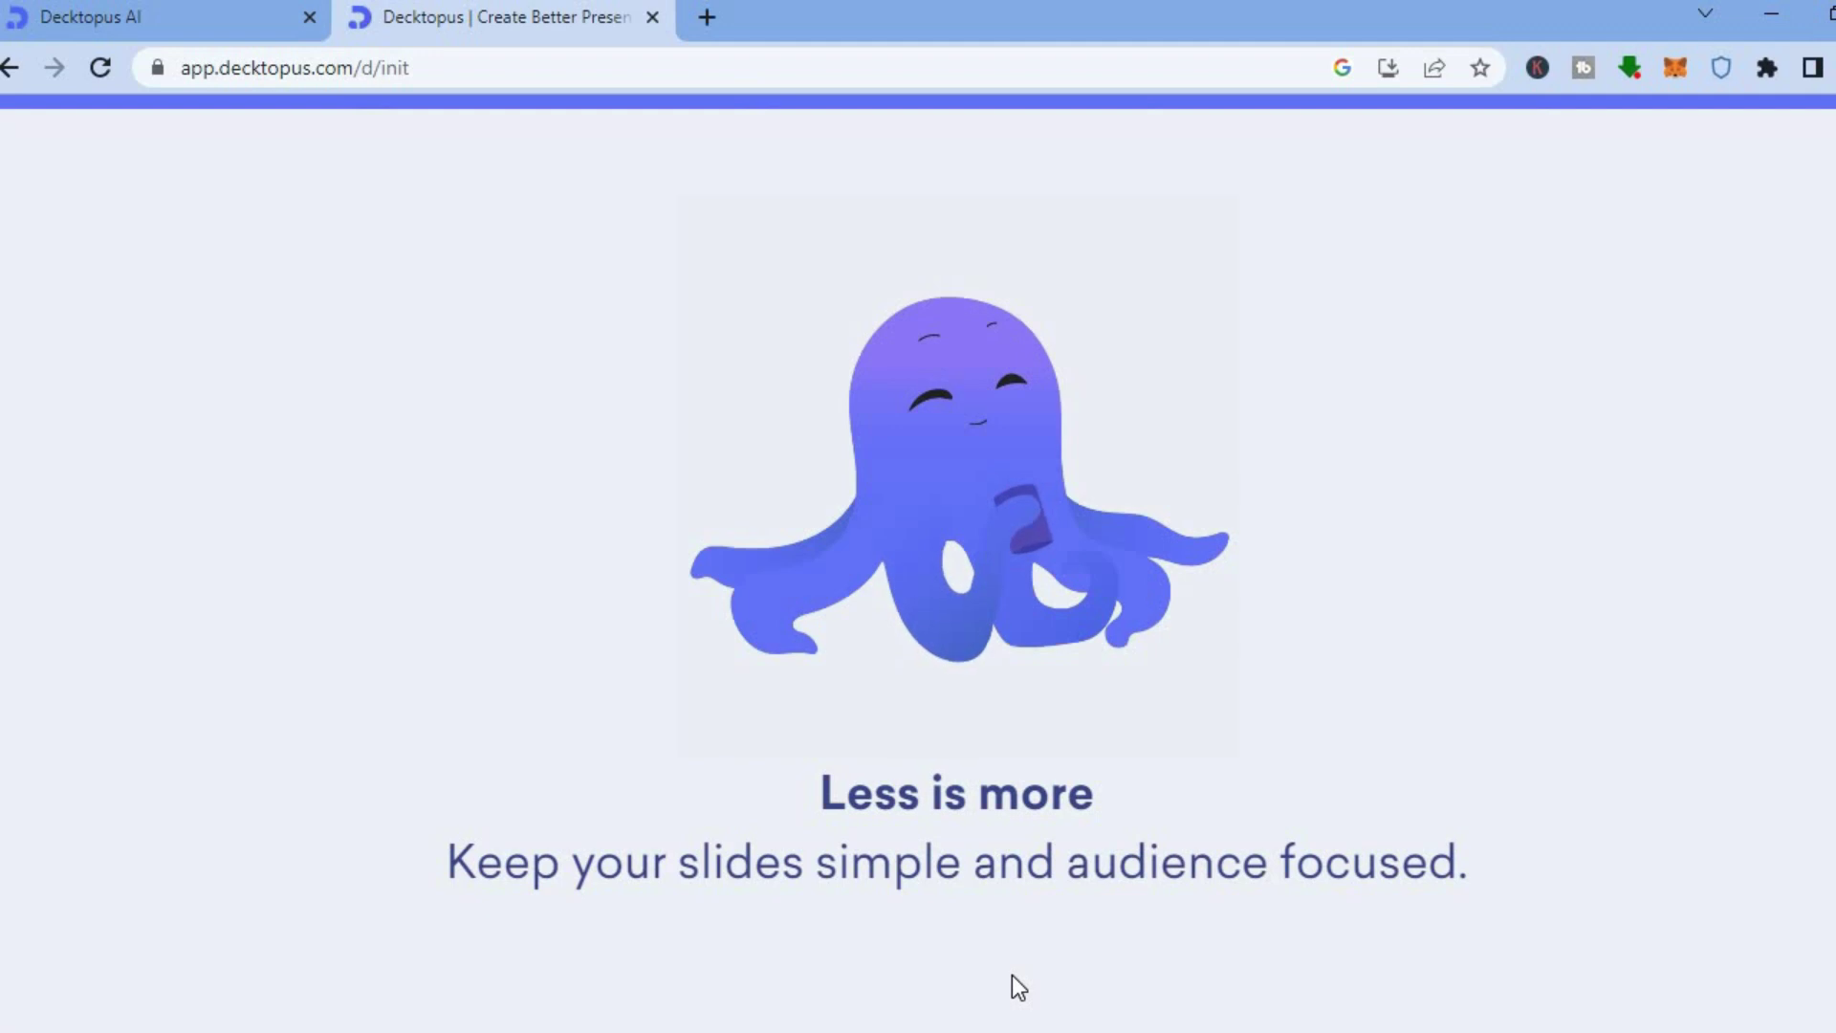